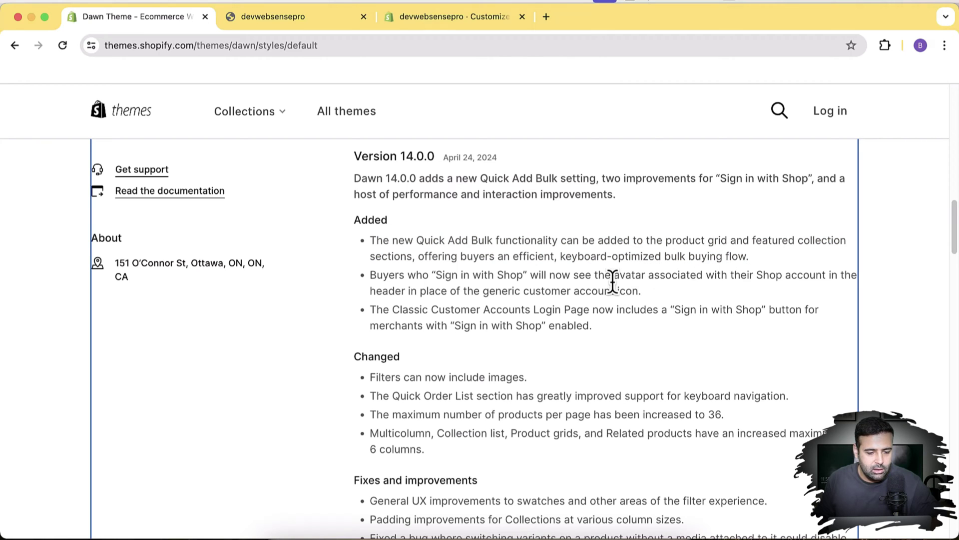
Scroll through the live storefront preview to look at the current product layout.
click(317, 28)
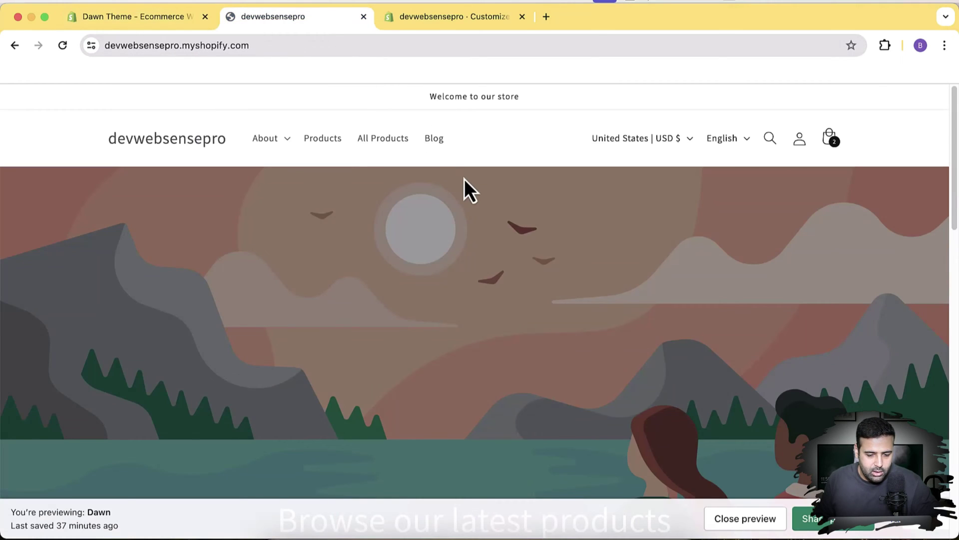
scroll(464, 179, down, 10)
scroll(464, 181, down, 5)
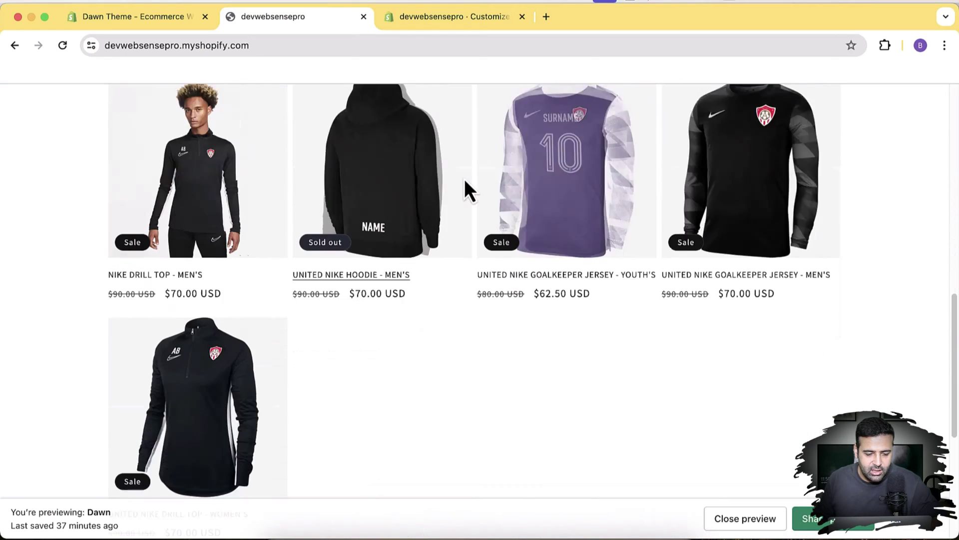
scroll(468, 188, up, 3)
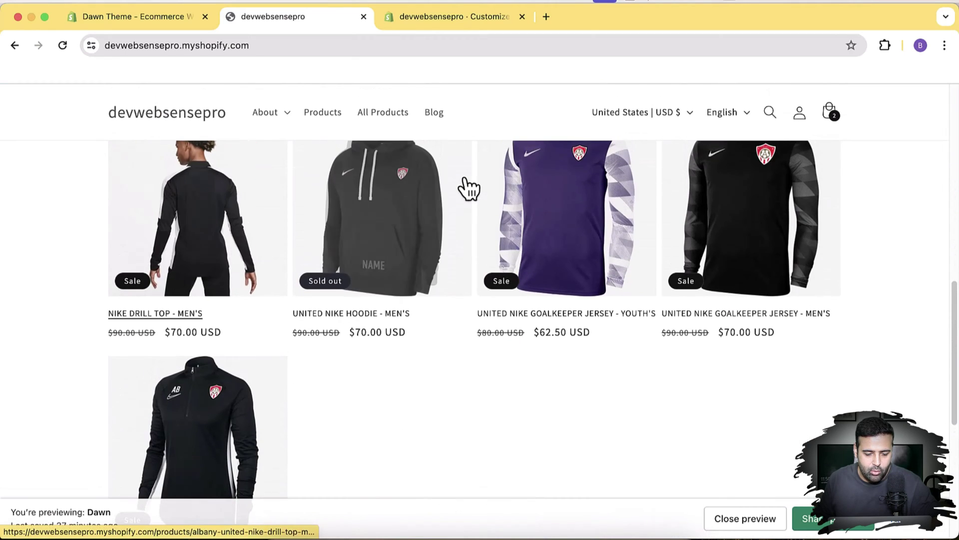
Set the Featured collection section's Quick add to Standard and save the theme.
click(433, 29)
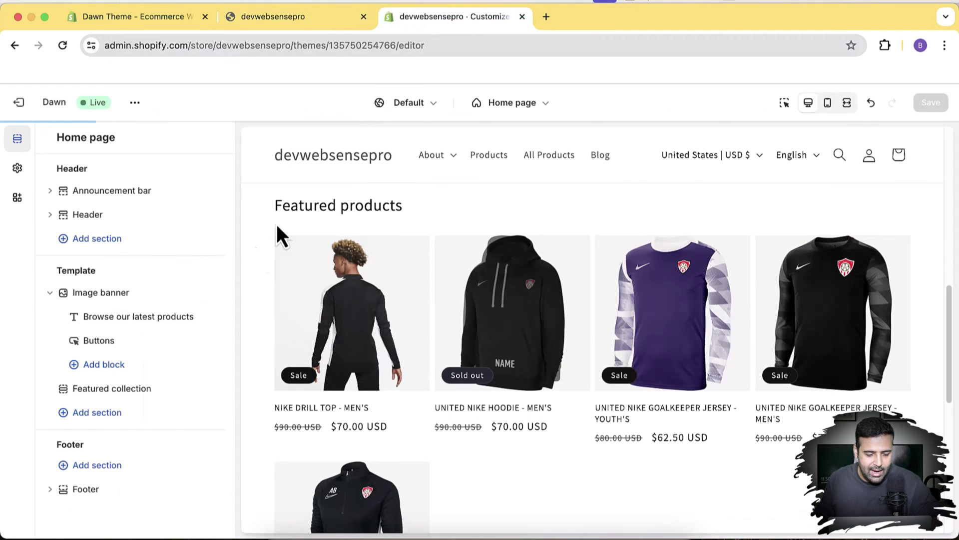
click(145, 389)
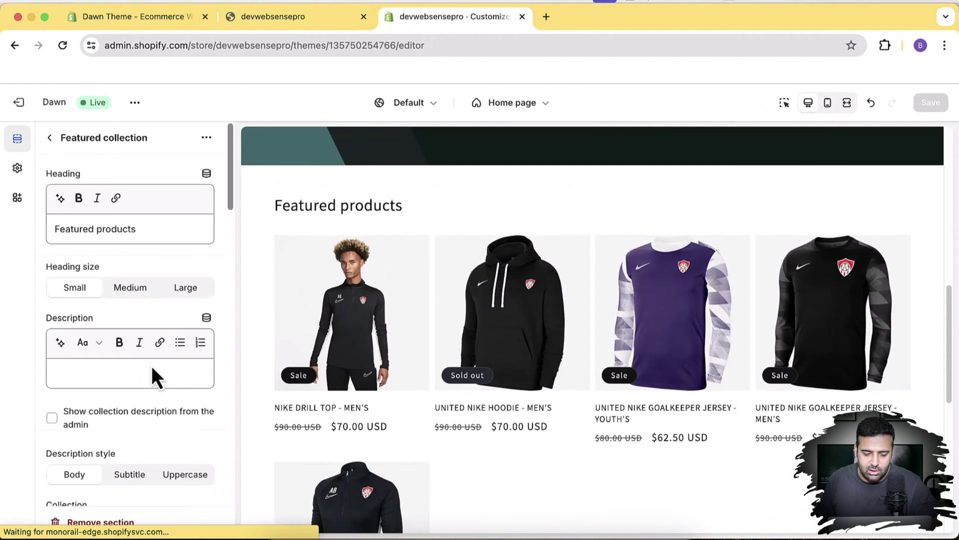
scroll(206, 197, down, 7)
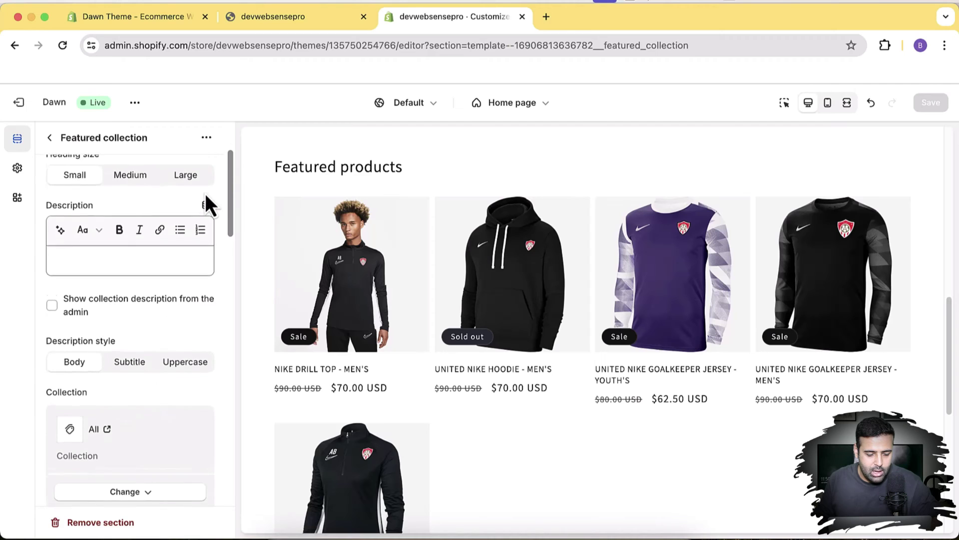
scroll(205, 200, down, 10)
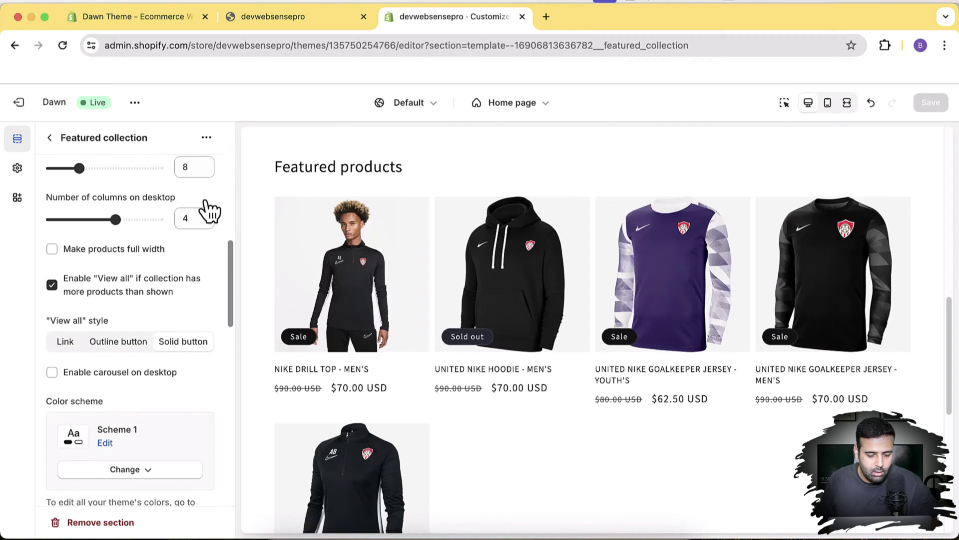
scroll(205, 223, down, 8)
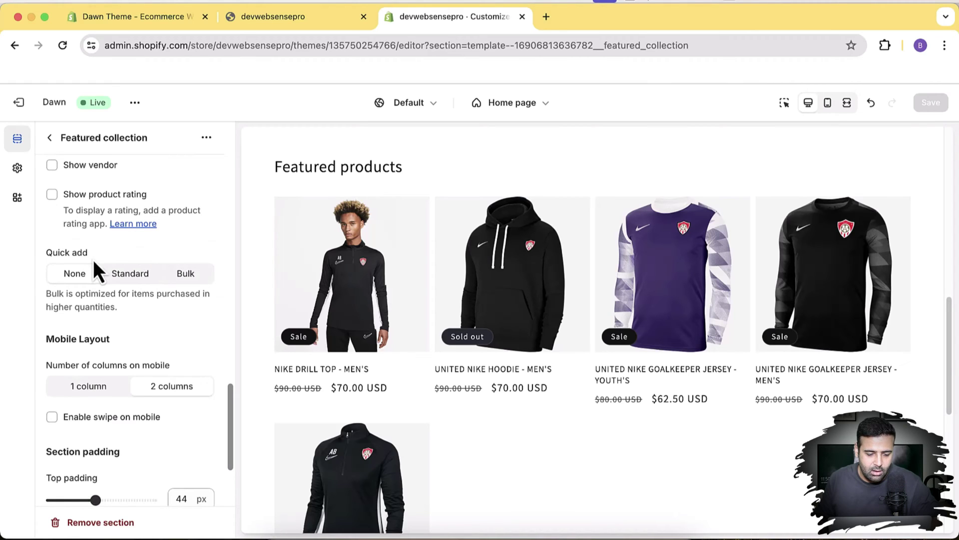
click(132, 280)
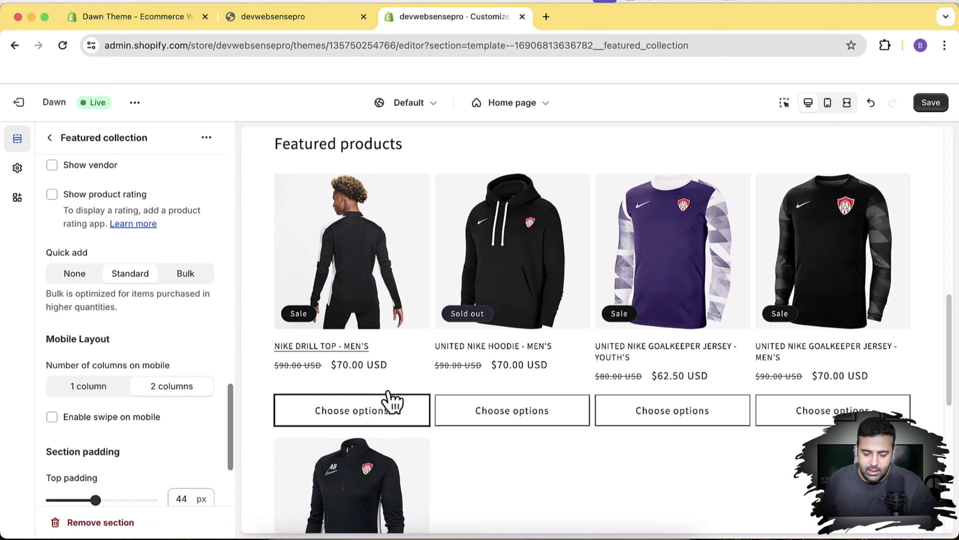
click(930, 102)
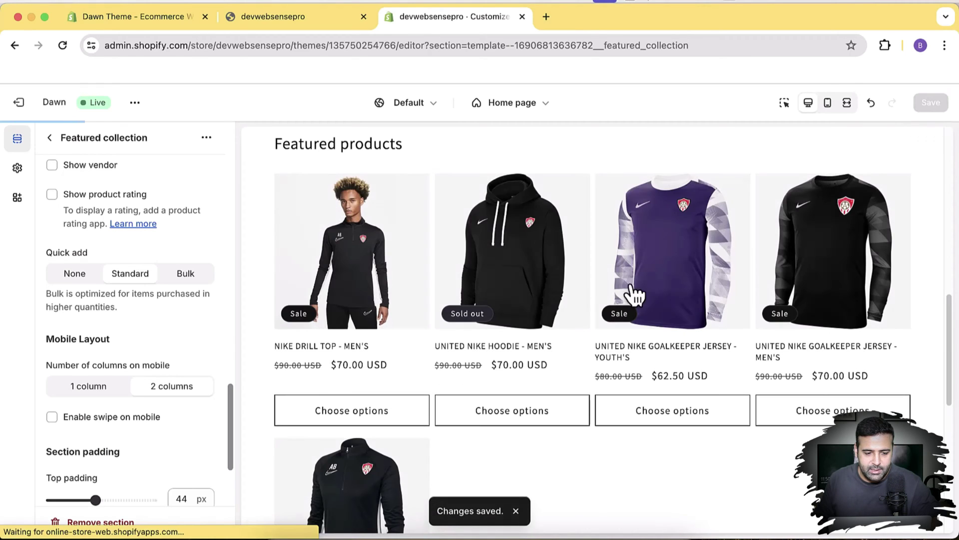
click(277, 20)
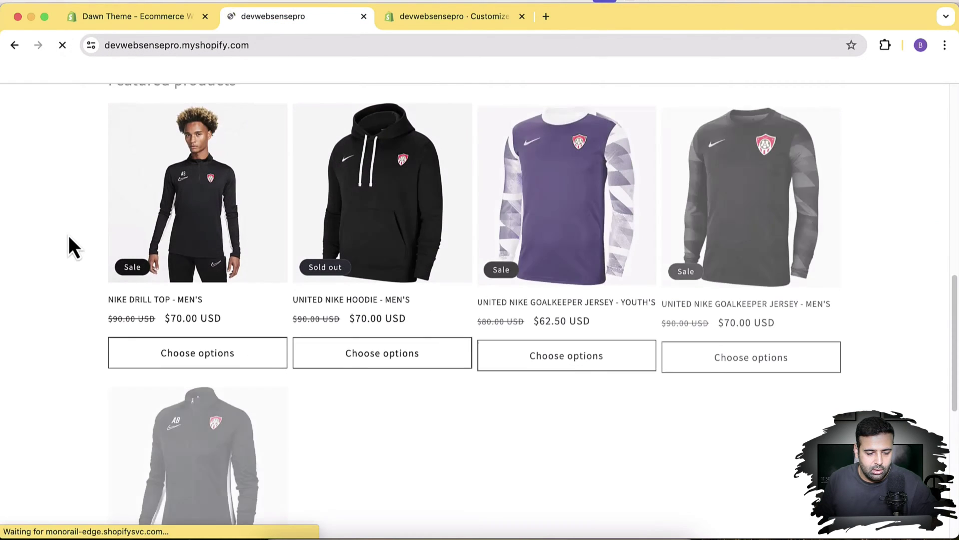
Try the Choose options quick-add popup for NIKE DRILL TOP - MEN'S, then close it.
click(225, 373)
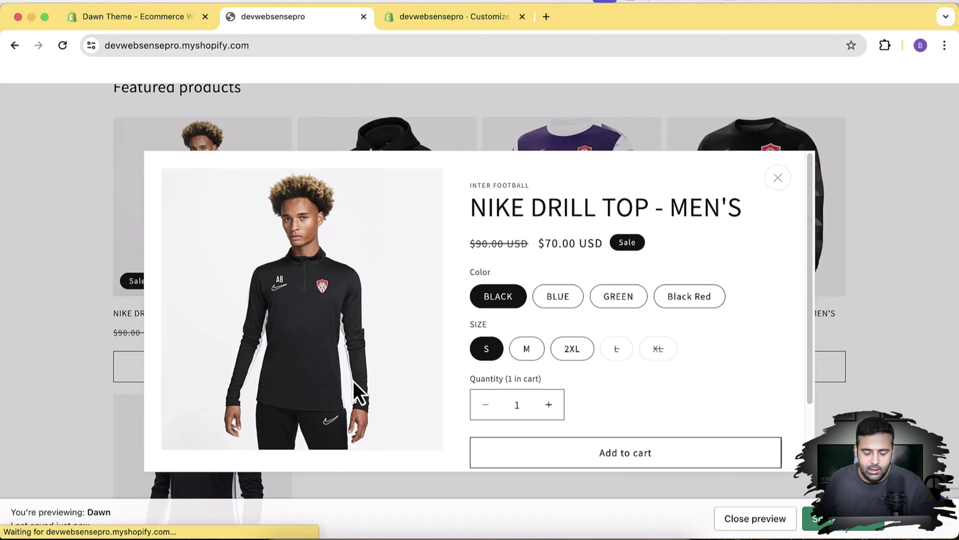
scroll(354, 387, down, 2)
scroll(353, 392, up, 2)
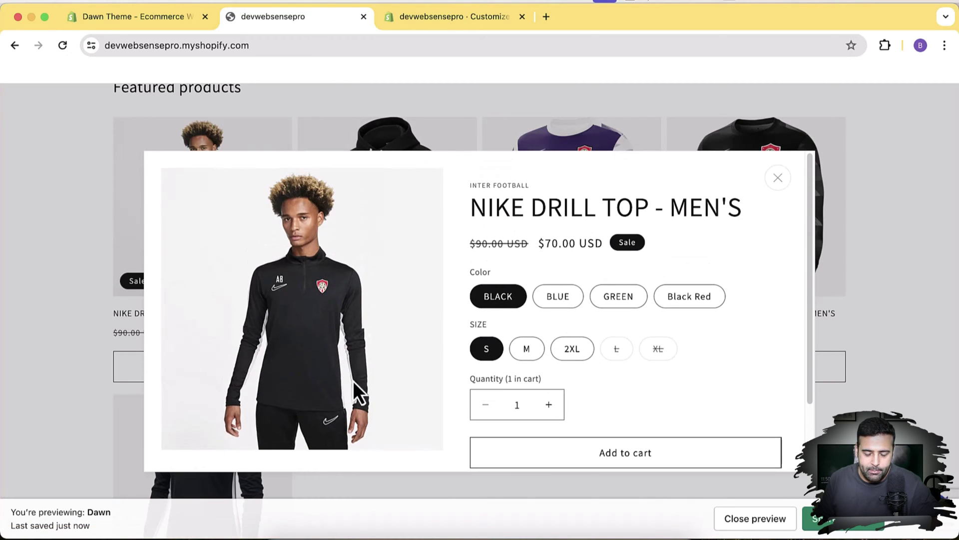
scroll(359, 379, down, 1)
scroll(544, 330, down, 2)
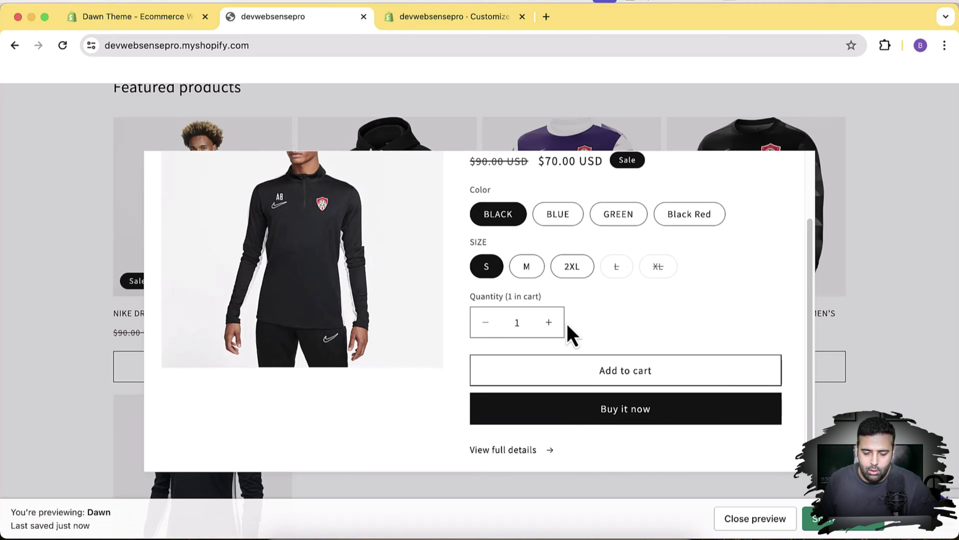
scroll(567, 322, up, 2)
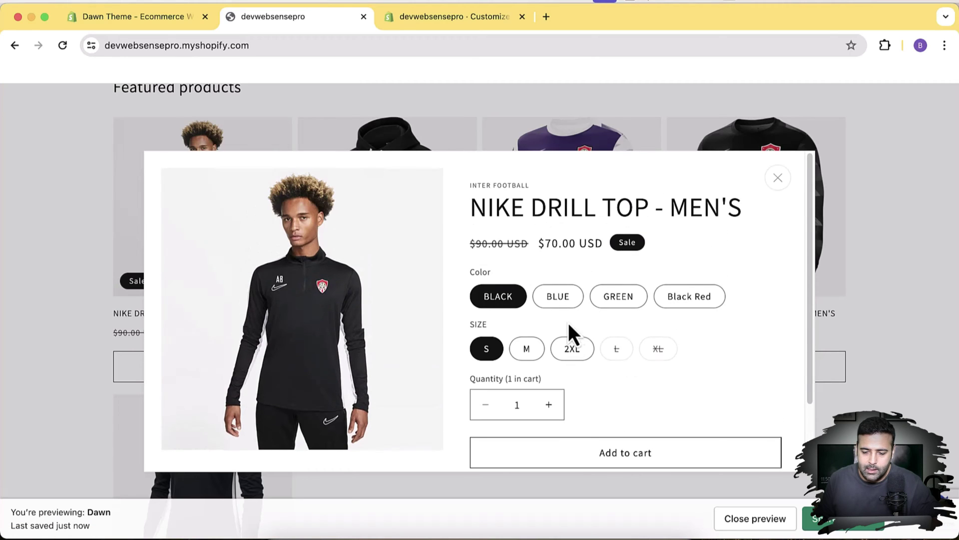
click(782, 190)
click(460, 24)
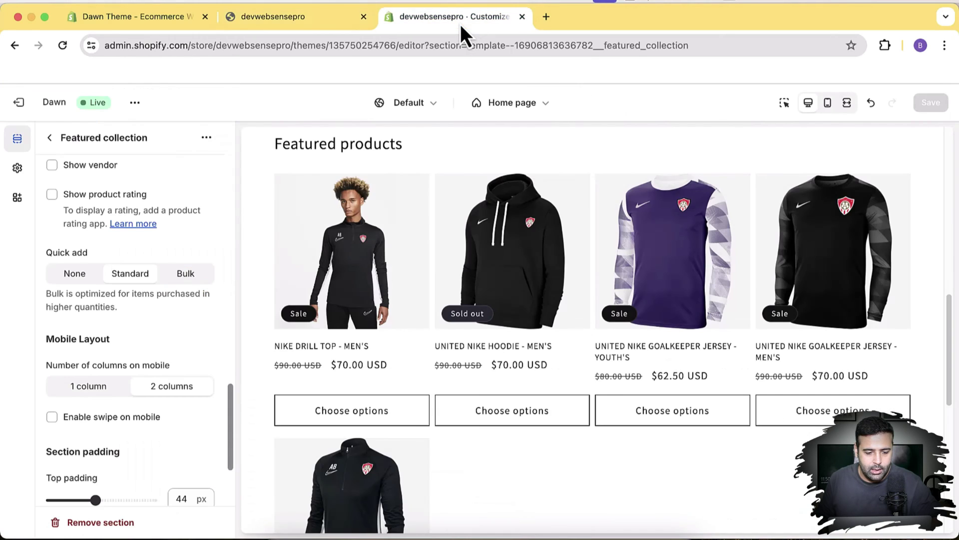
Switch Featured collection Quick add to Bulk, save, and reload the storefront.
click(199, 282)
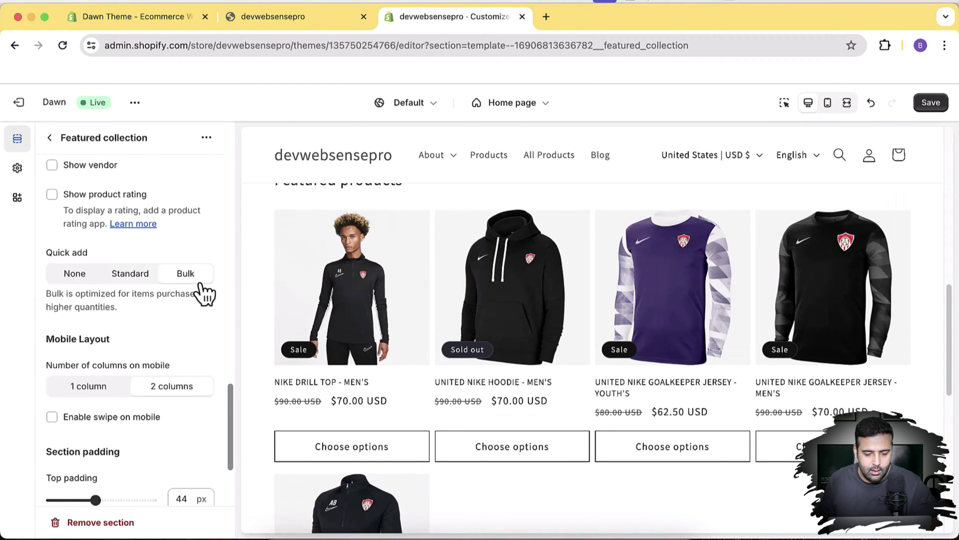
click(934, 104)
click(301, 28)
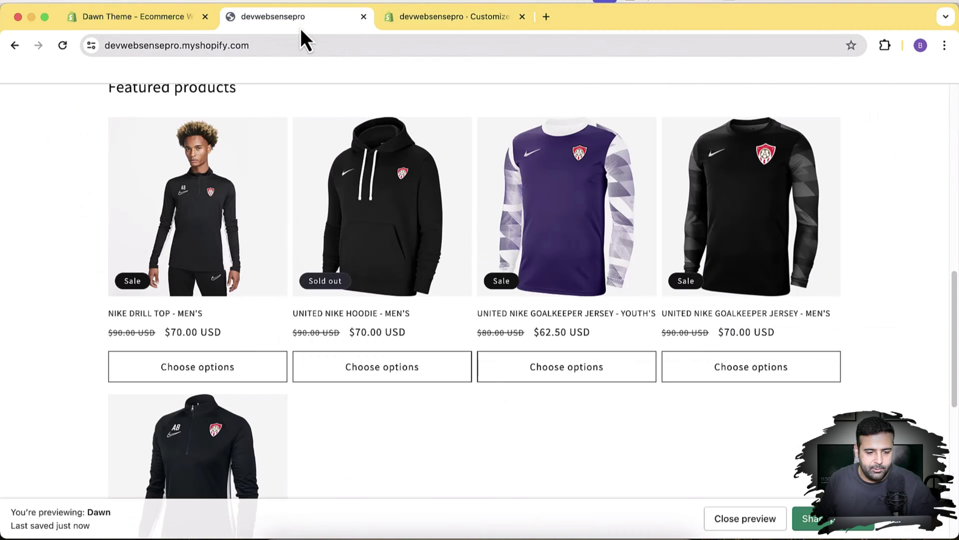
click(62, 45)
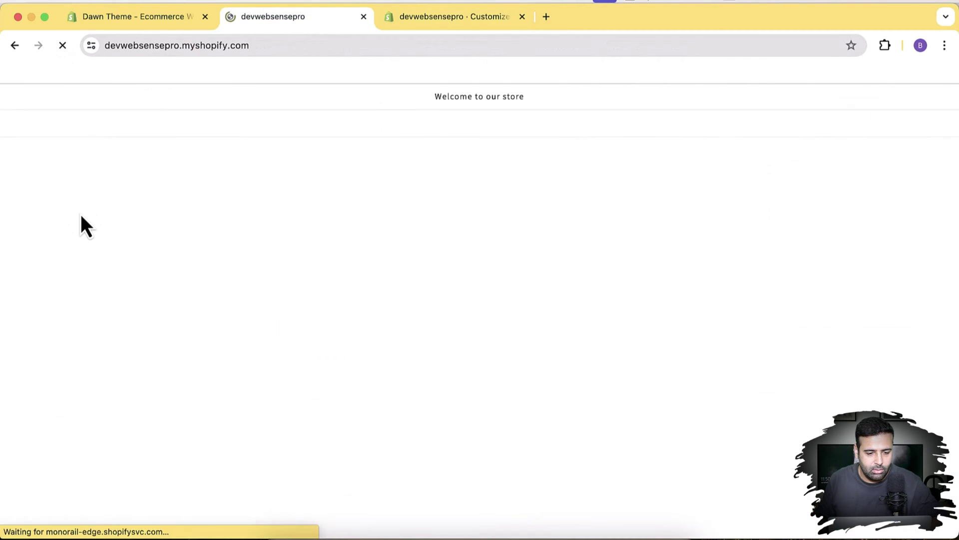
Check the bulk variant-quantity popup for NIKE DRILL TOP - MEN'S by scrolling its variant list.
scroll(80, 214, down, 10)
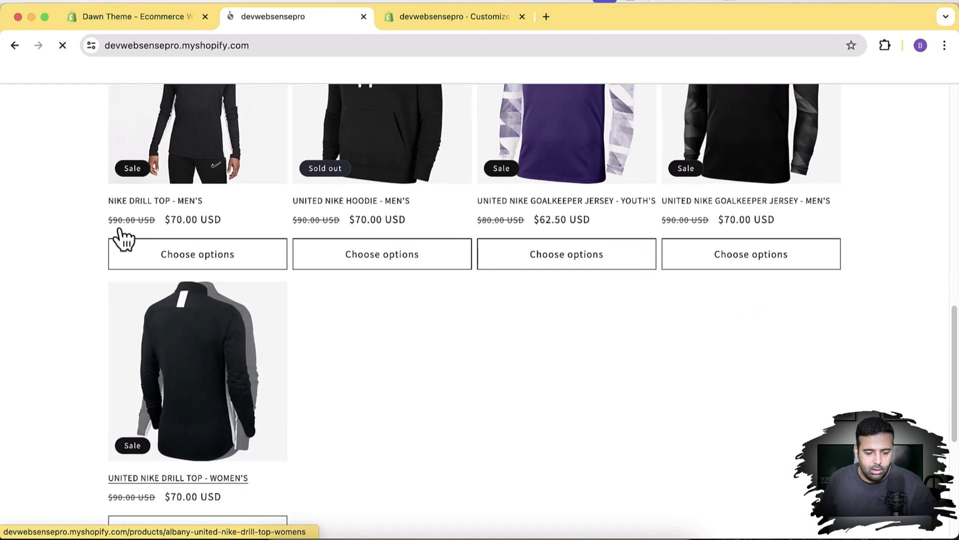
click(194, 254)
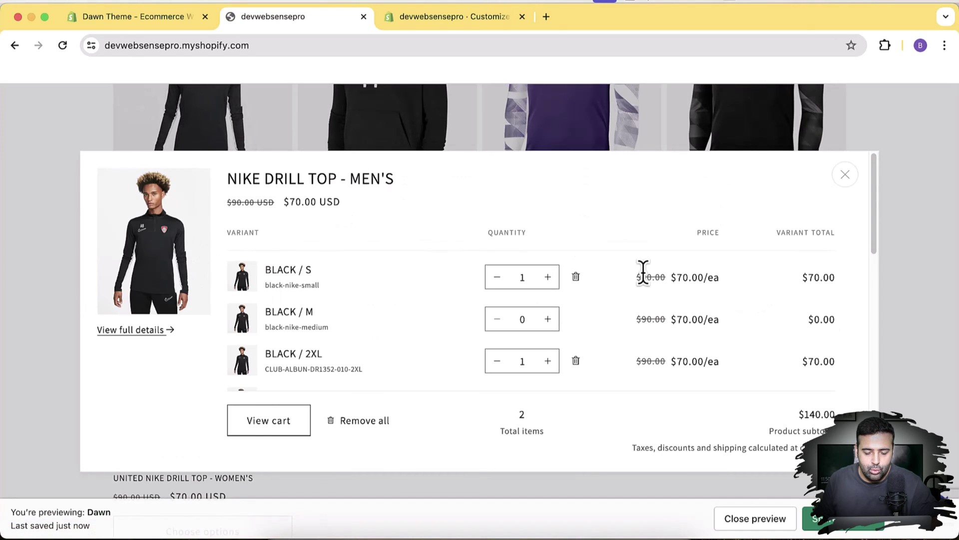
scroll(644, 275, down, 5)
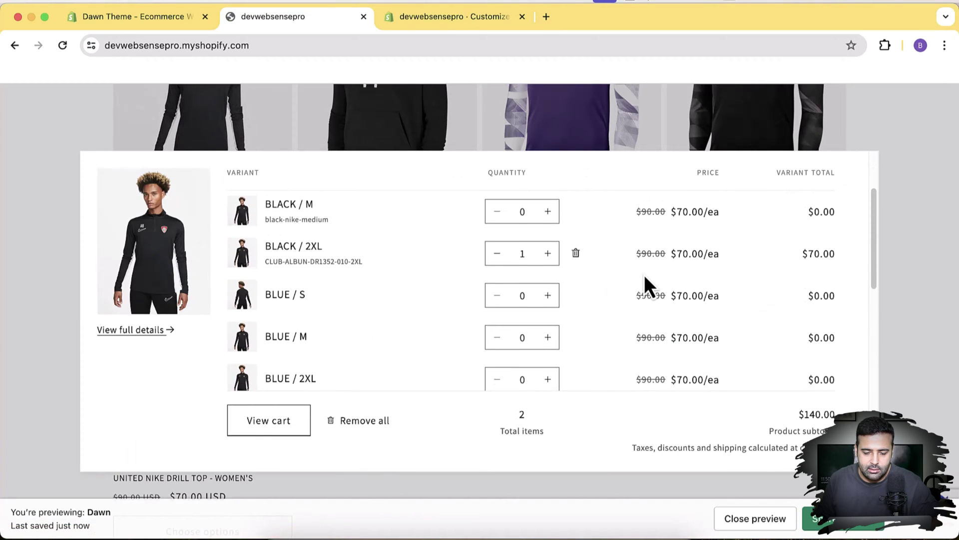
scroll(643, 275, down, 5)
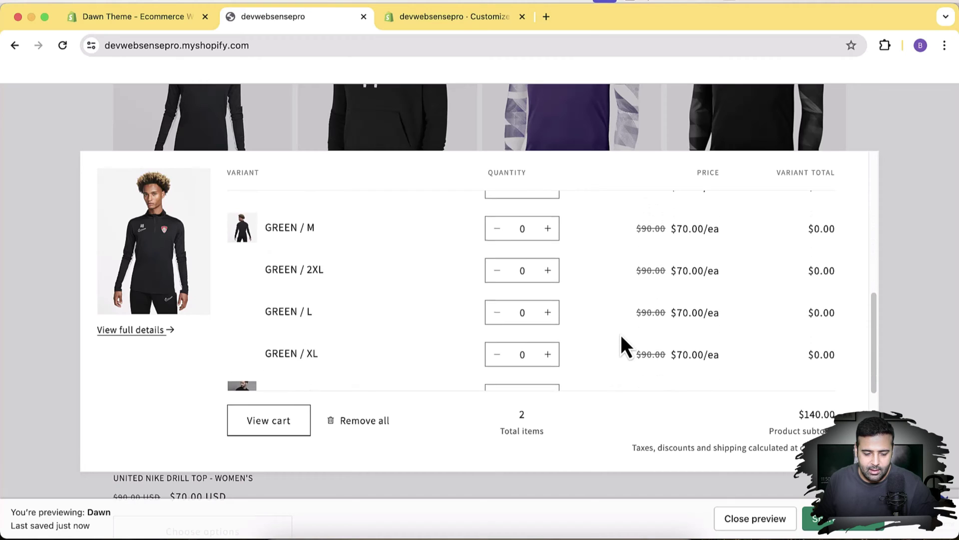
scroll(621, 334, up, 8)
scroll(621, 335, up, 2)
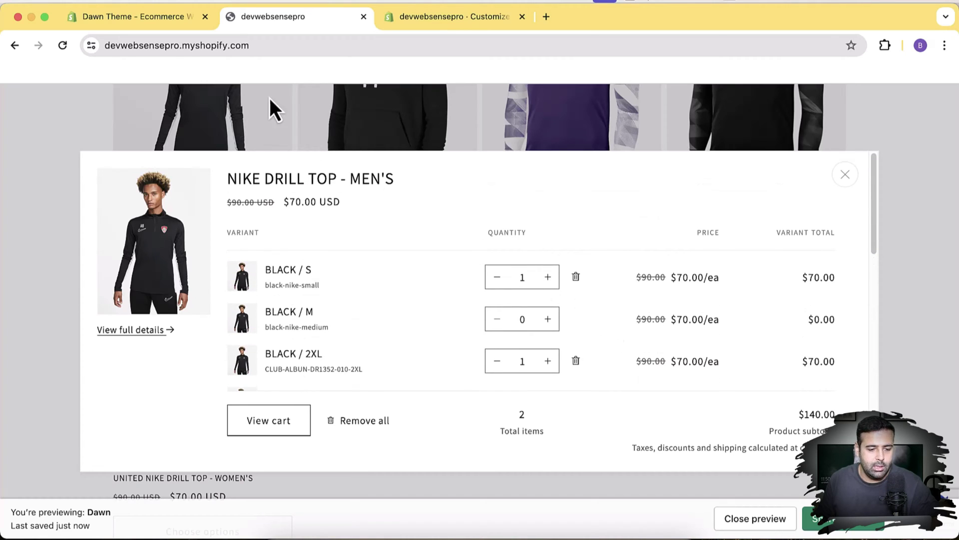
click(160, 25)
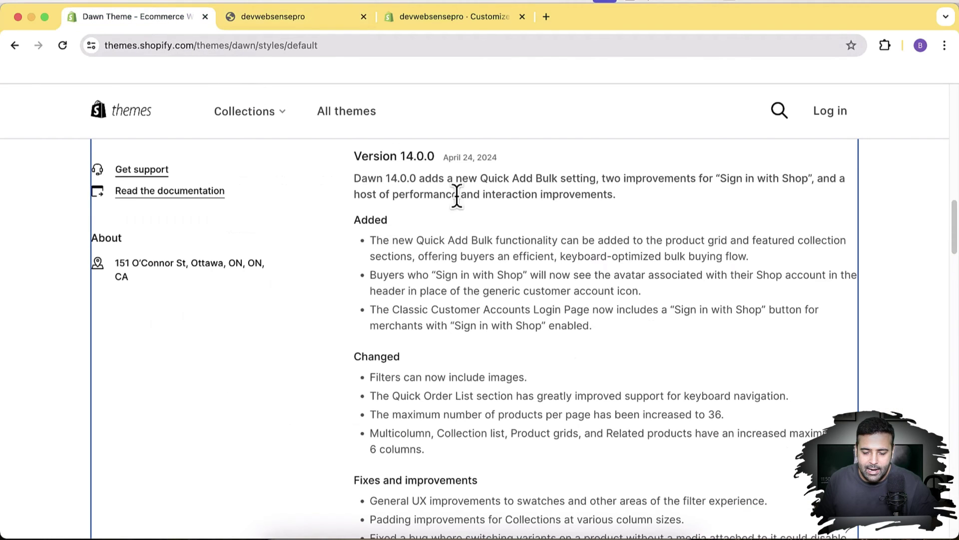
drag(558, 256, 660, 257)
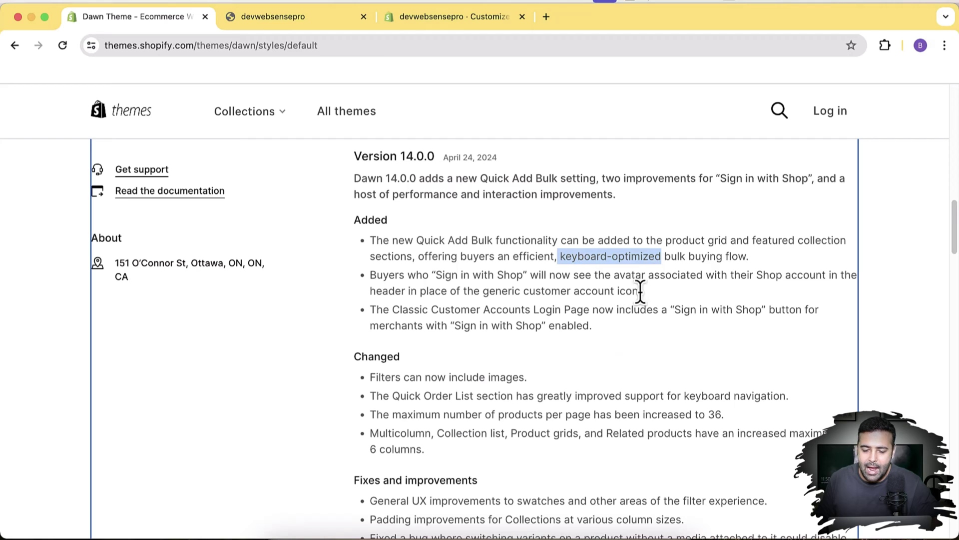
drag(665, 256, 368, 241)
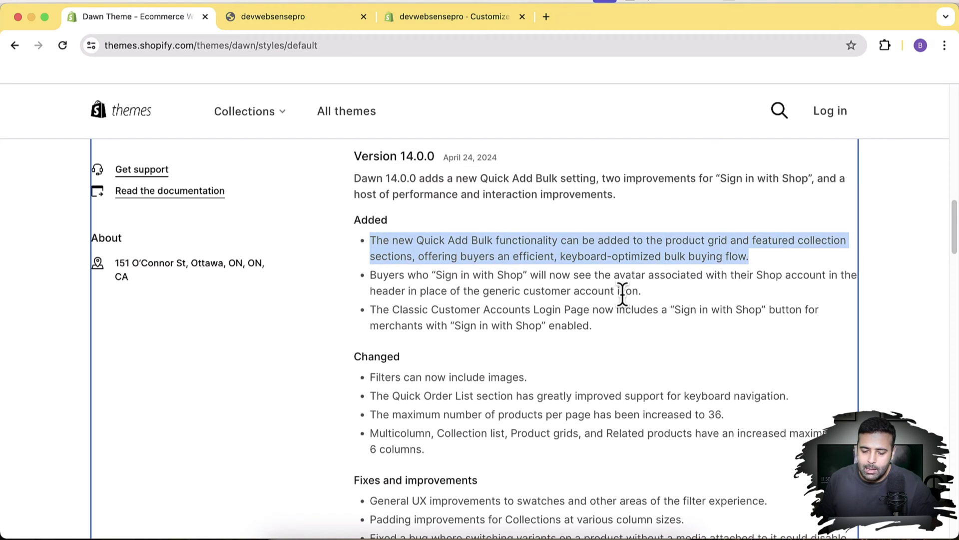
drag(642, 292, 371, 280)
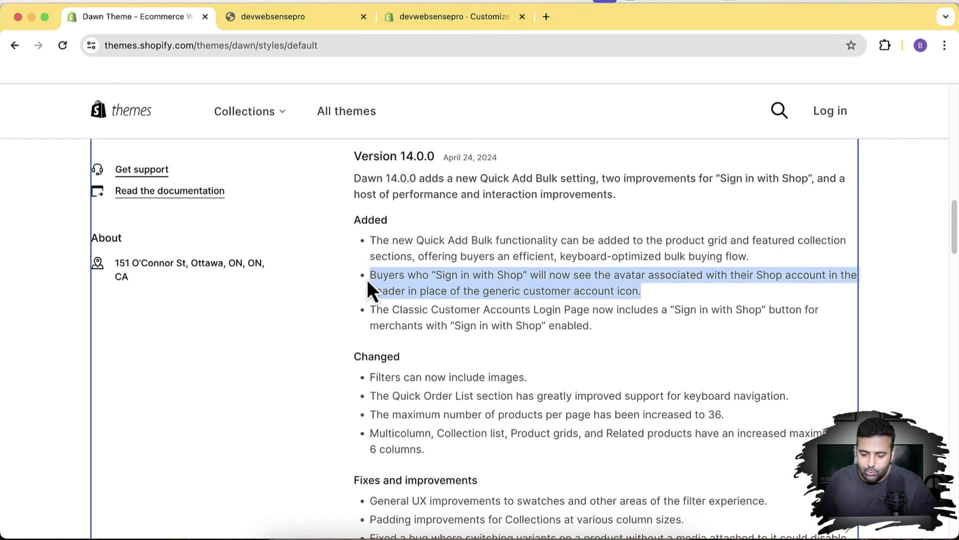
click(439, 283)
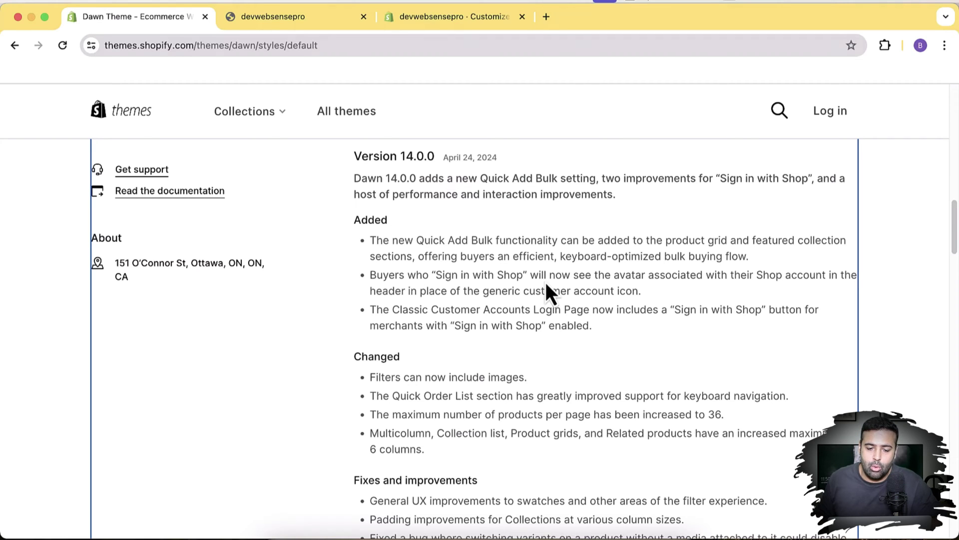
Search Google for 'shop shopify app' in a new tab and browse the results.
click(546, 22)
text(sh)
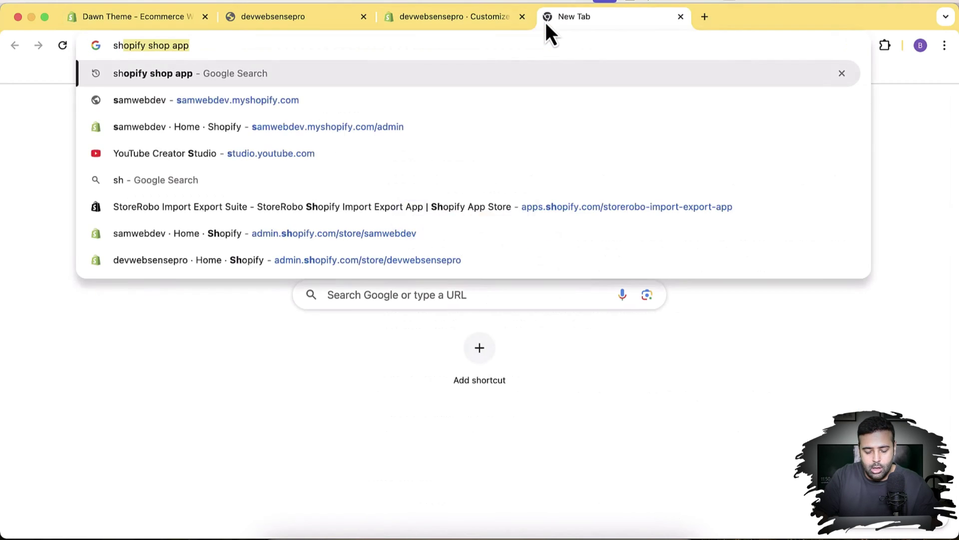
text(op shopify app)
key(Return)
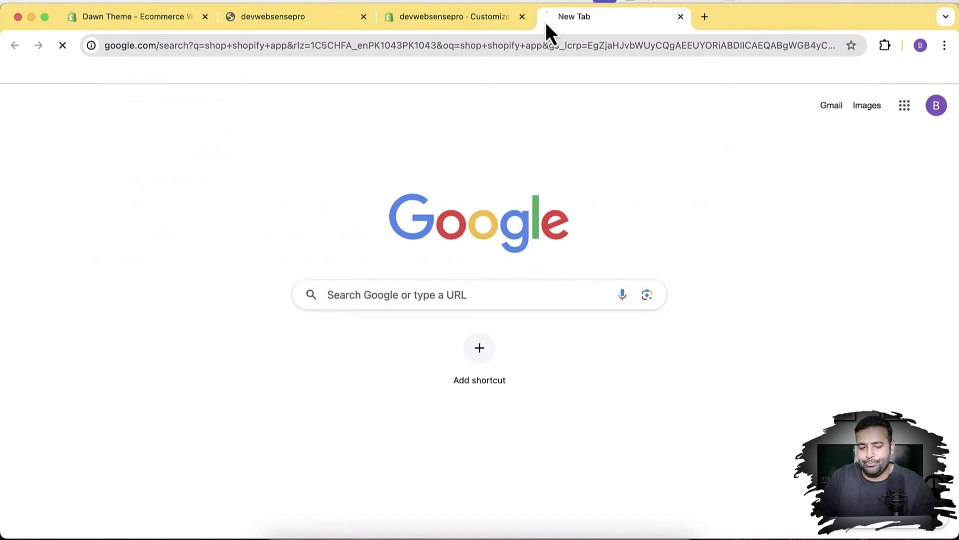
scroll(575, 220, down, 3)
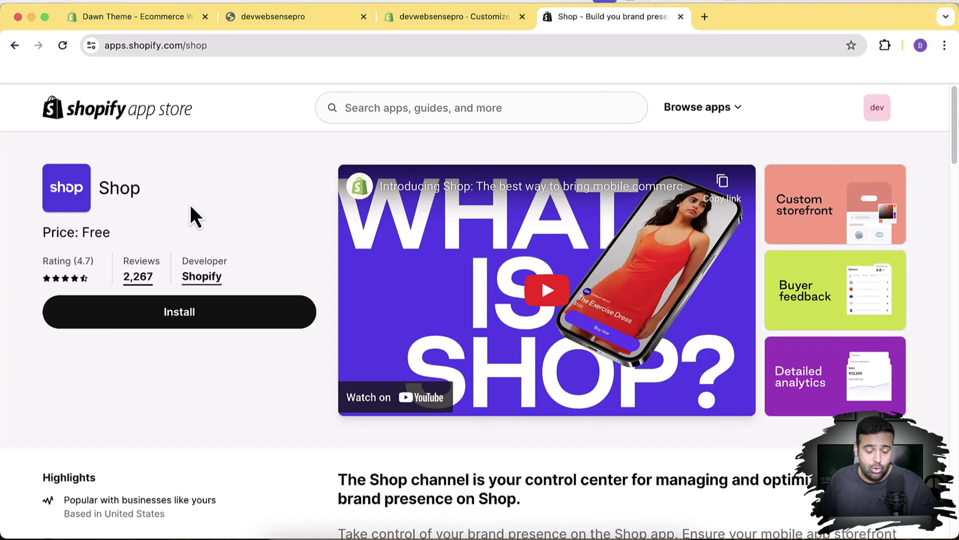
Highlight the Dawn 14.0.0 Classic Customer Accounts note about the Sign in with Shop button.
click(176, 21)
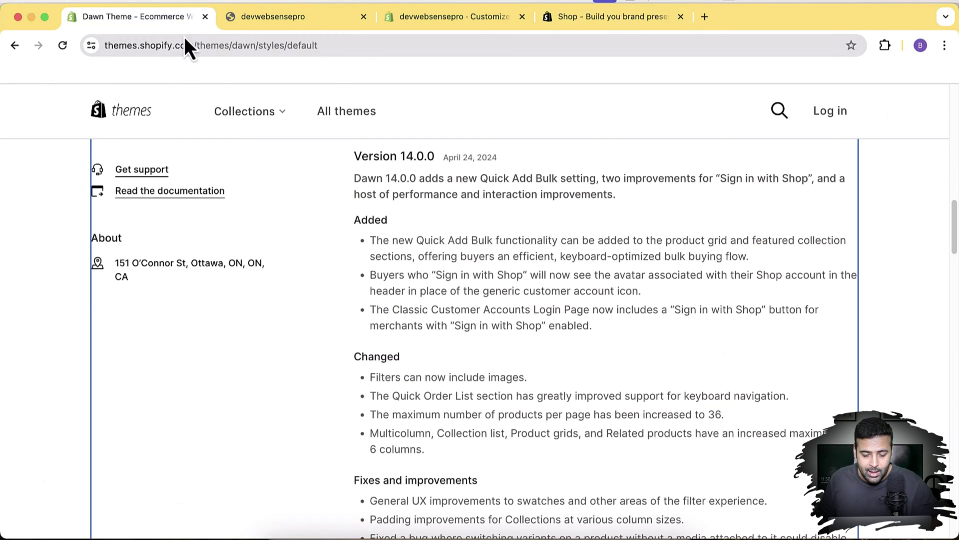
drag(372, 310, 585, 324)
scroll(591, 322, down, 1)
scroll(593, 325, down, 1)
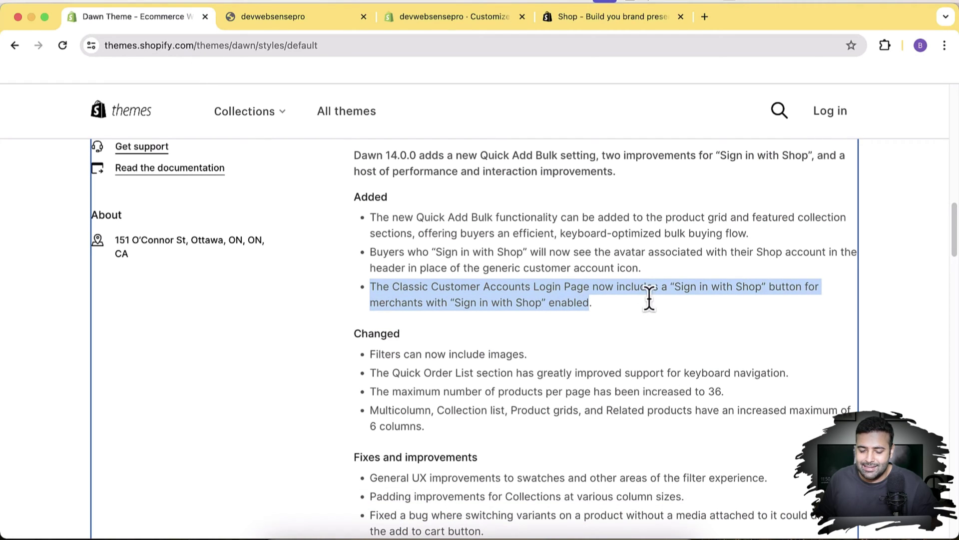
click(650, 302)
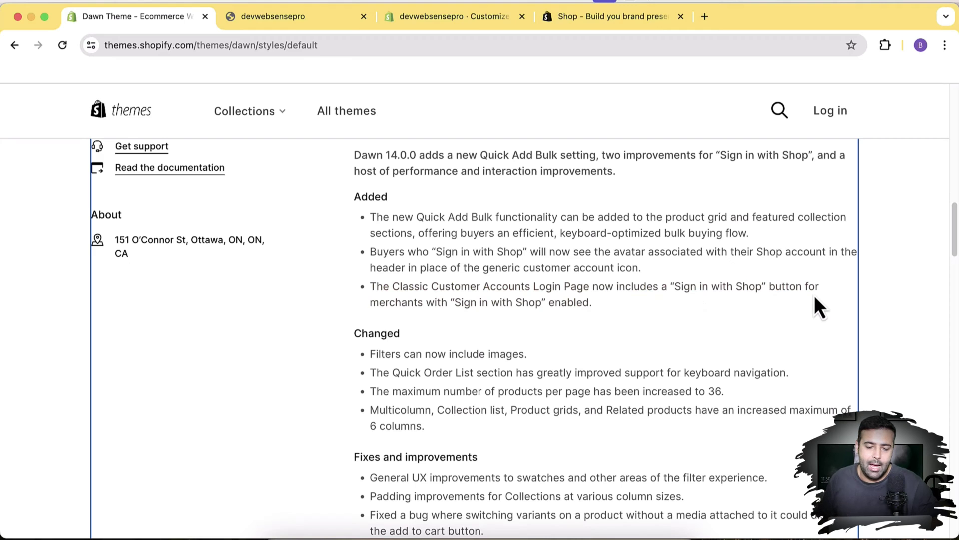
click(473, 25)
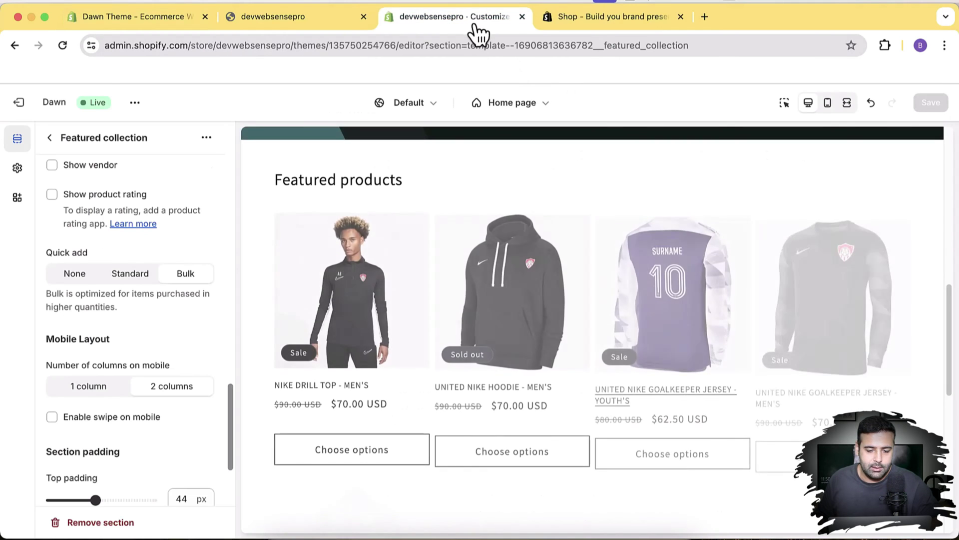
Preview the Classic customer accounts > Customer login template and view its Login section settings.
click(525, 105)
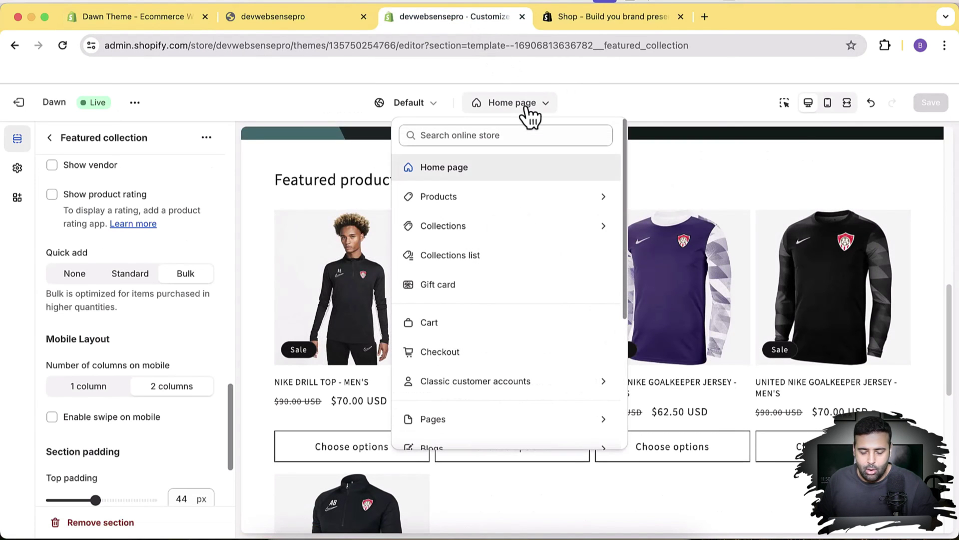
scroll(527, 150, down, 3)
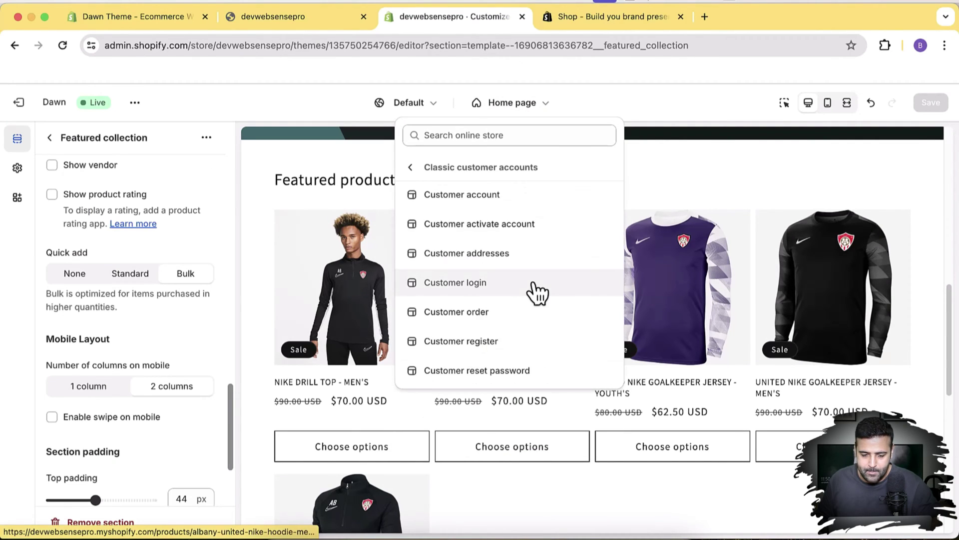
click(506, 296)
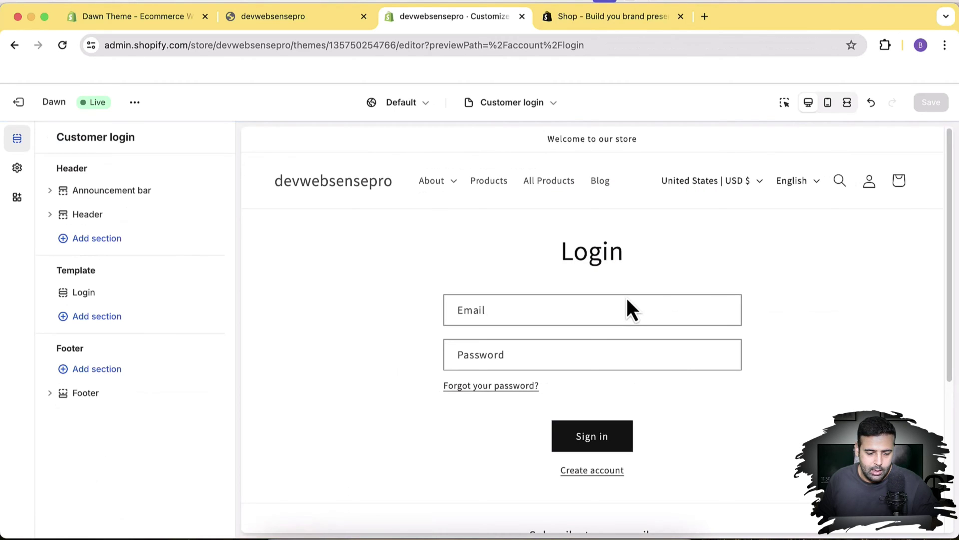
click(118, 294)
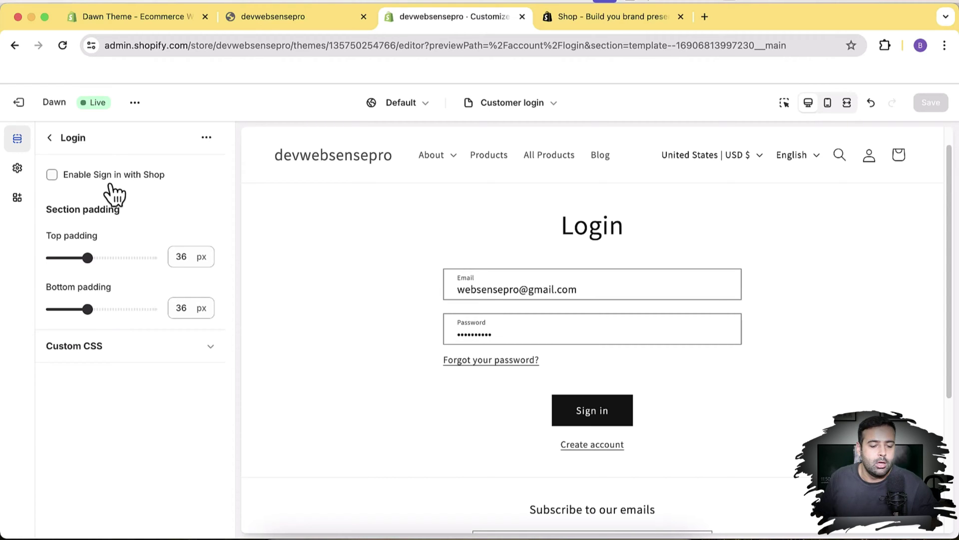
click(118, 20)
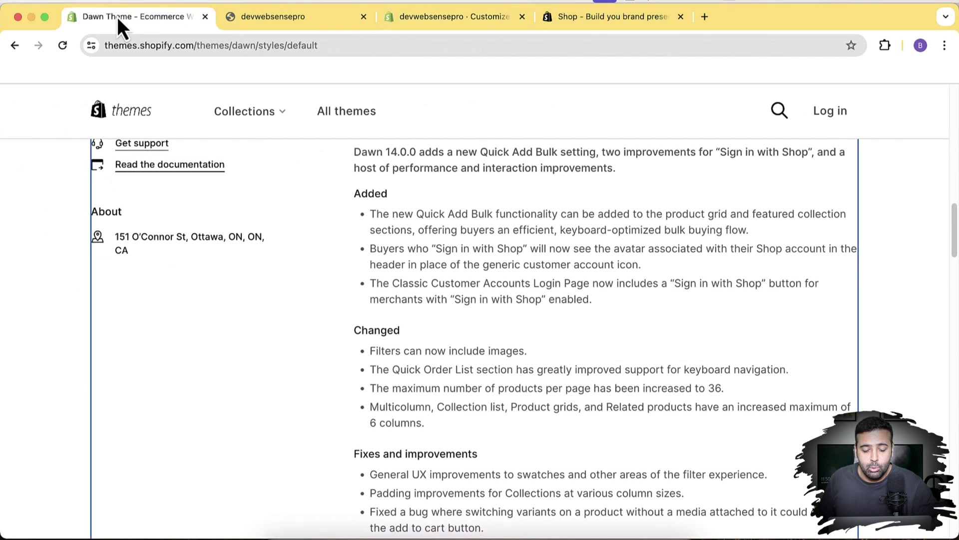
Highlight the release note 'Filters can now include images.'.
scroll(234, 161, down, 1)
drag(374, 329, 520, 328)
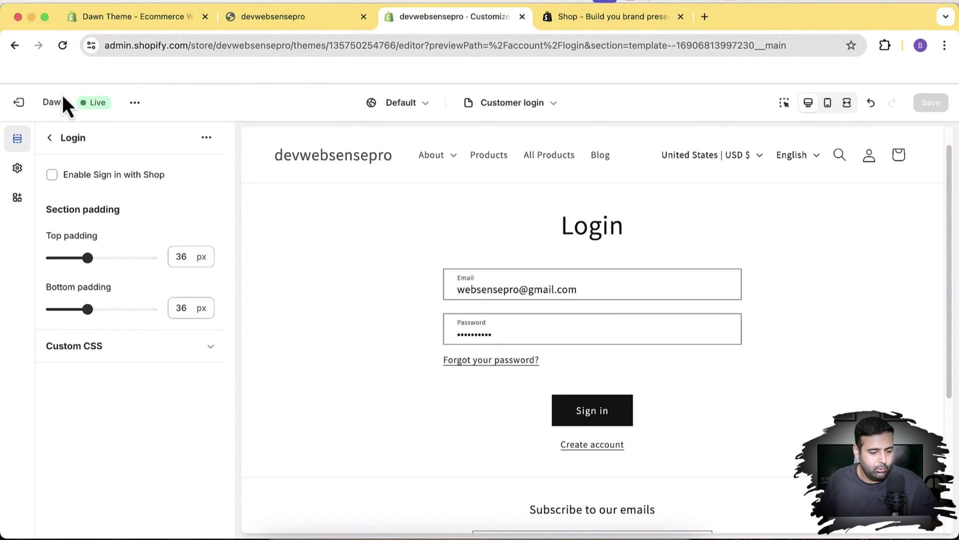
Exit the theme editor and launch Search & Discovery from the installed apps list.
click(17, 103)
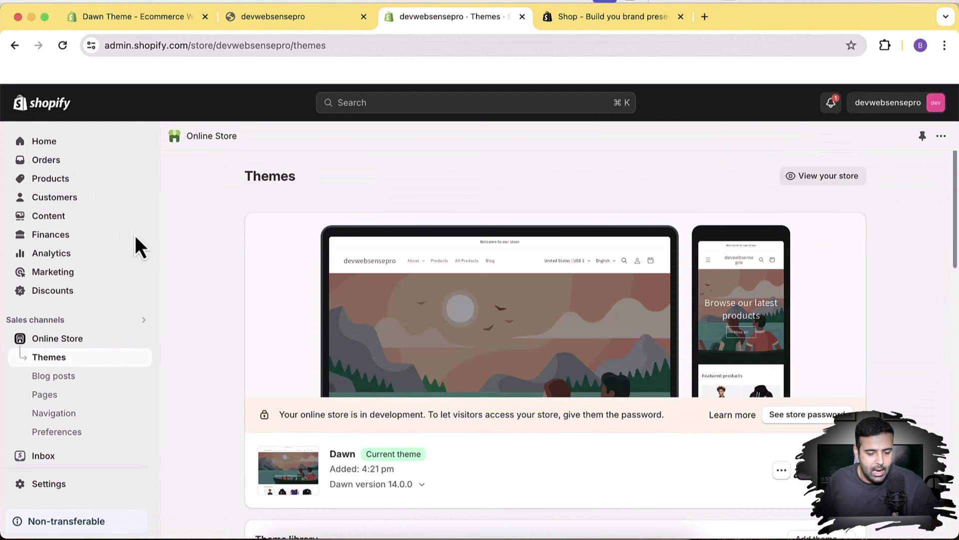
scroll(150, 256, down, 2)
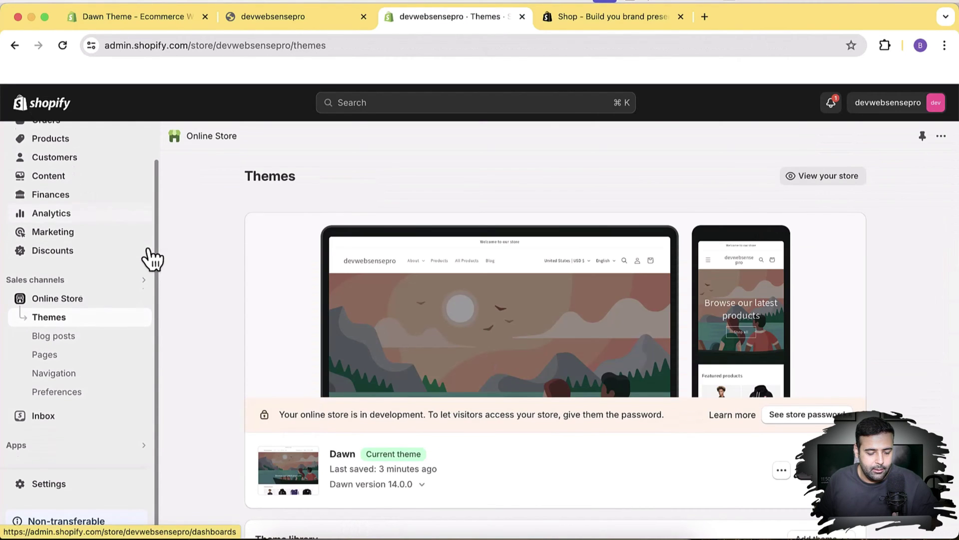
click(114, 444)
click(378, 164)
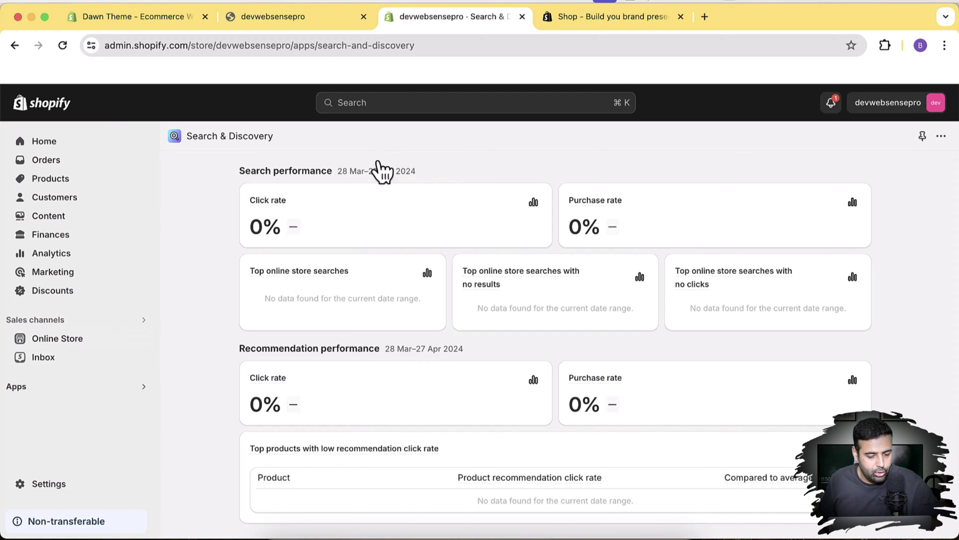
Zoom the page out and pin Search & Discovery to the admin sidebar under Apps.
click(922, 137)
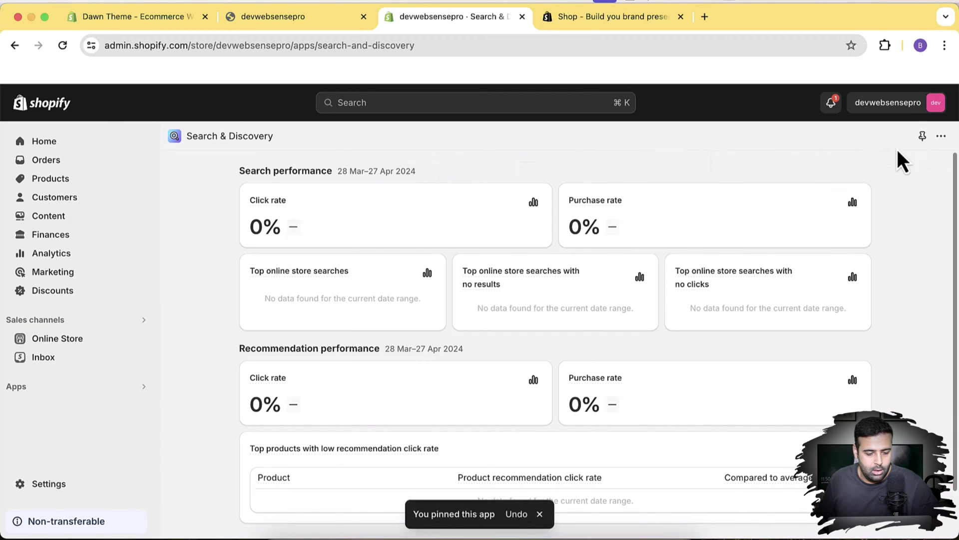
click(131, 390)
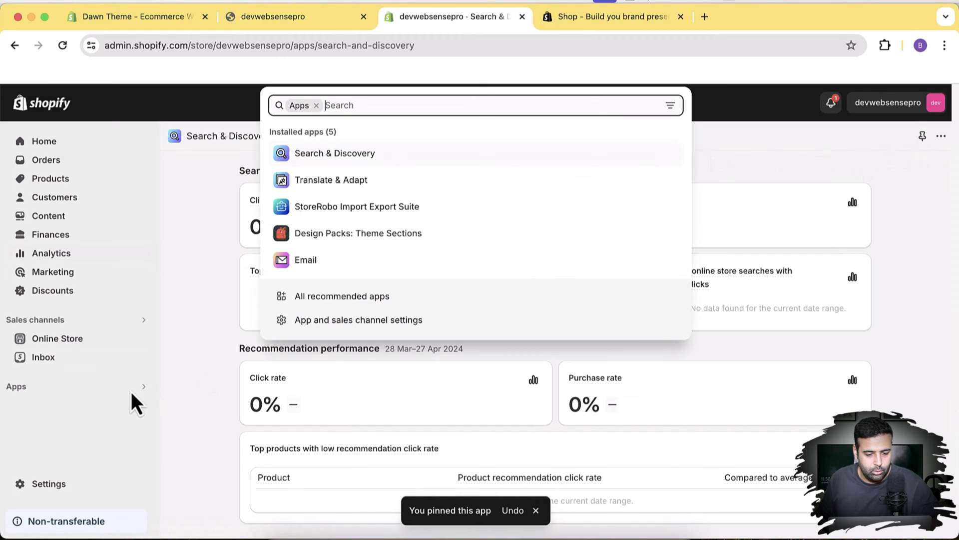
click(325, 160)
scroll(153, 347, down, 2)
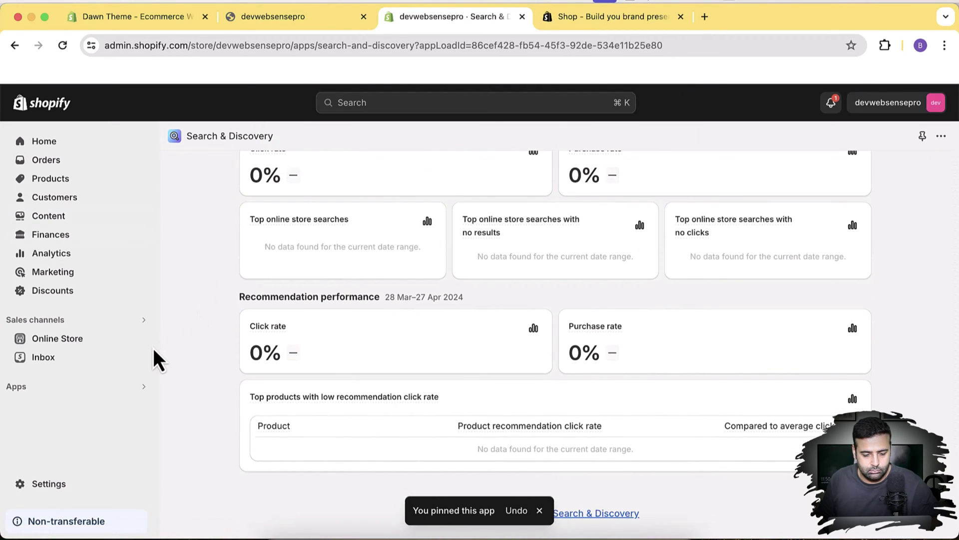
scroll(153, 347, up, 2)
key(super+minus)
key(super+minus)
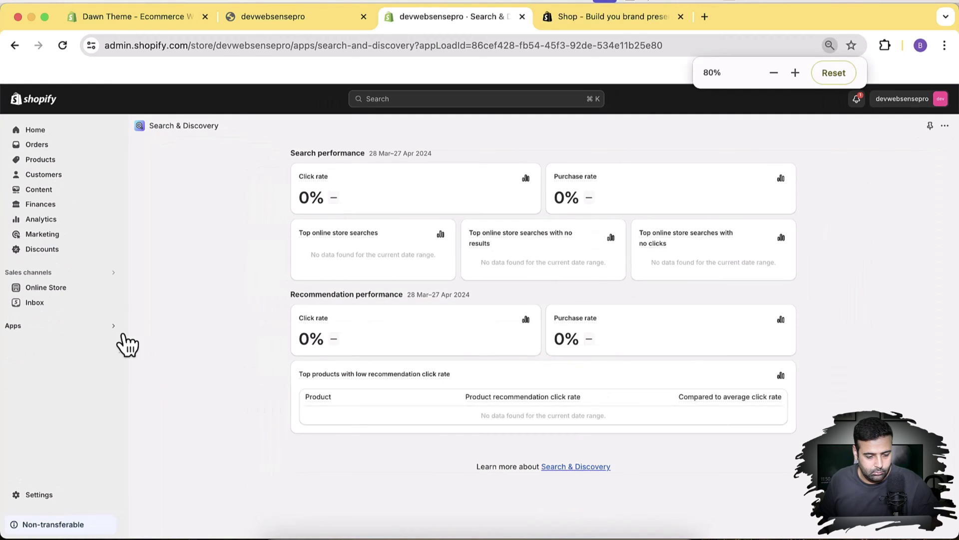
click(120, 337)
click(931, 126)
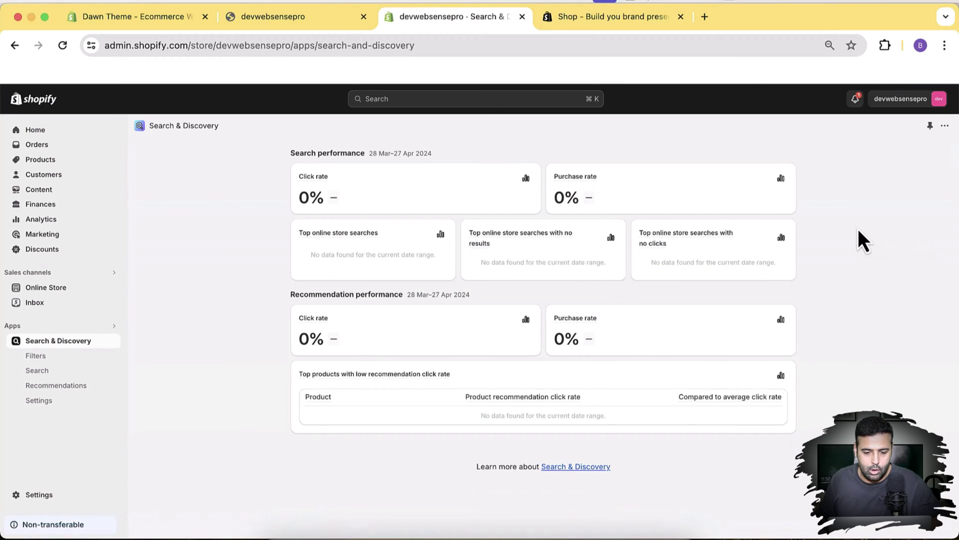
Show the Search & Discovery Filters page and reset the browser zoom to 100%.
click(46, 360)
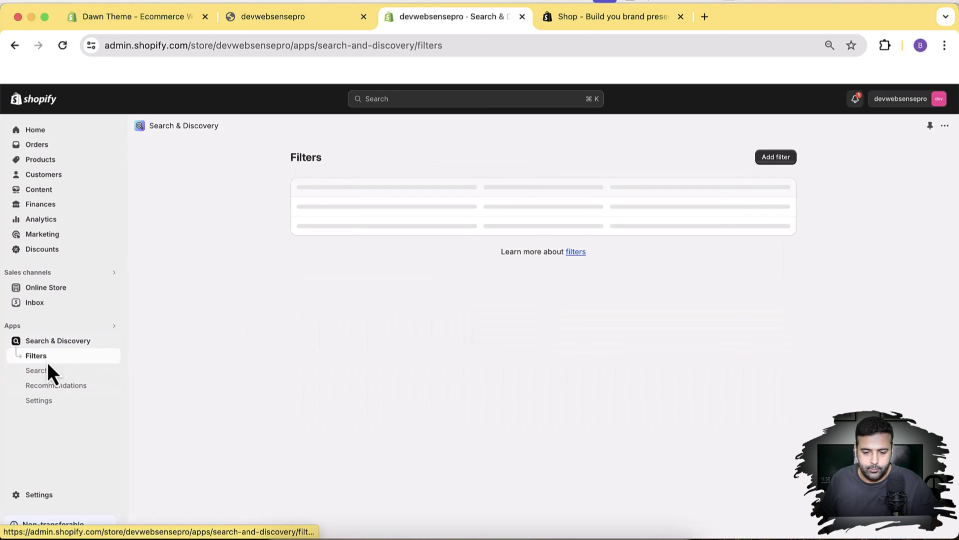
click(830, 46)
click(830, 74)
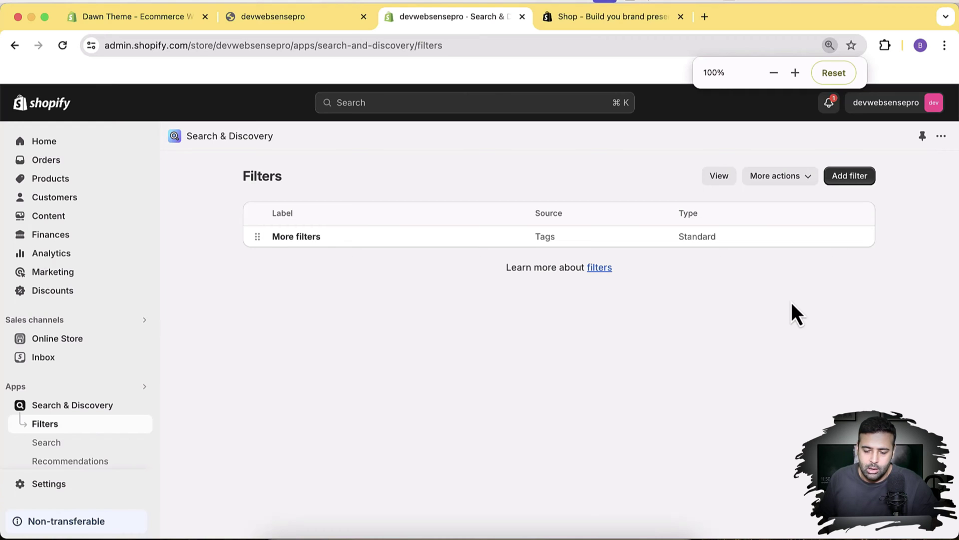
Add a Search & Discovery filter sourced from the Creators product metafield and save it.
click(859, 183)
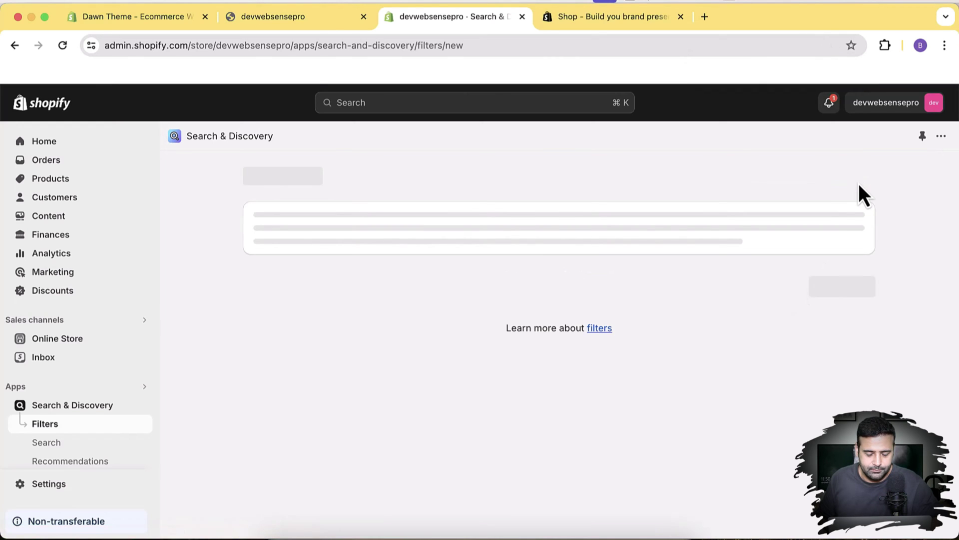
click(398, 238)
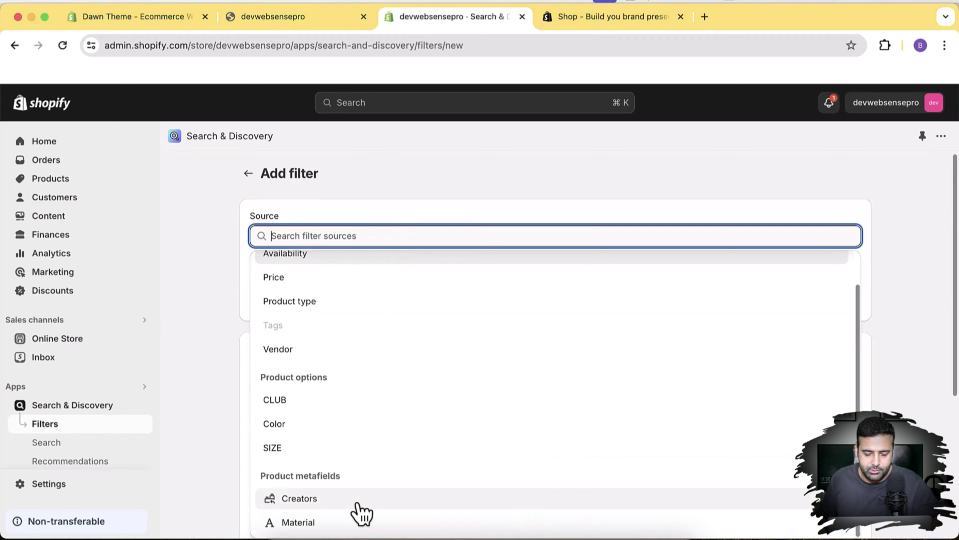
click(320, 502)
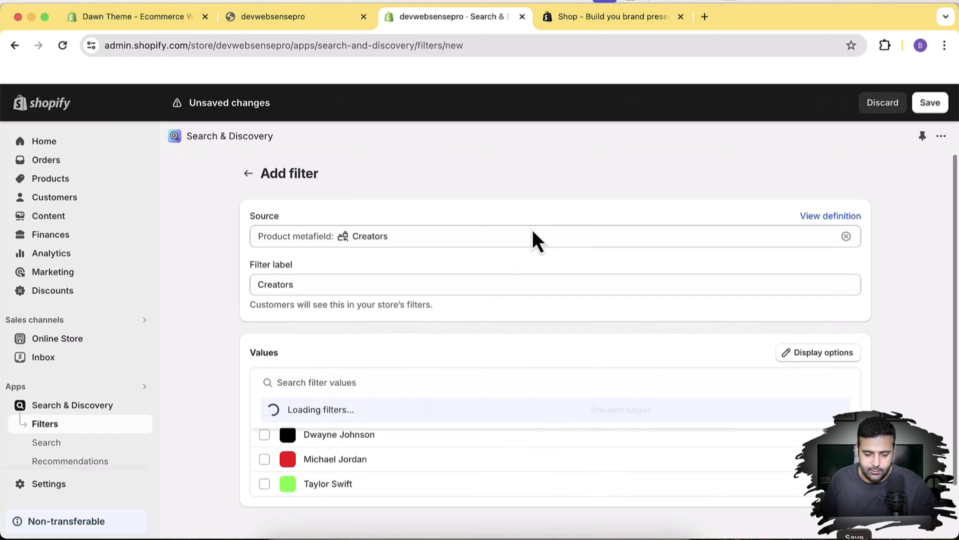
scroll(533, 229, down, 1)
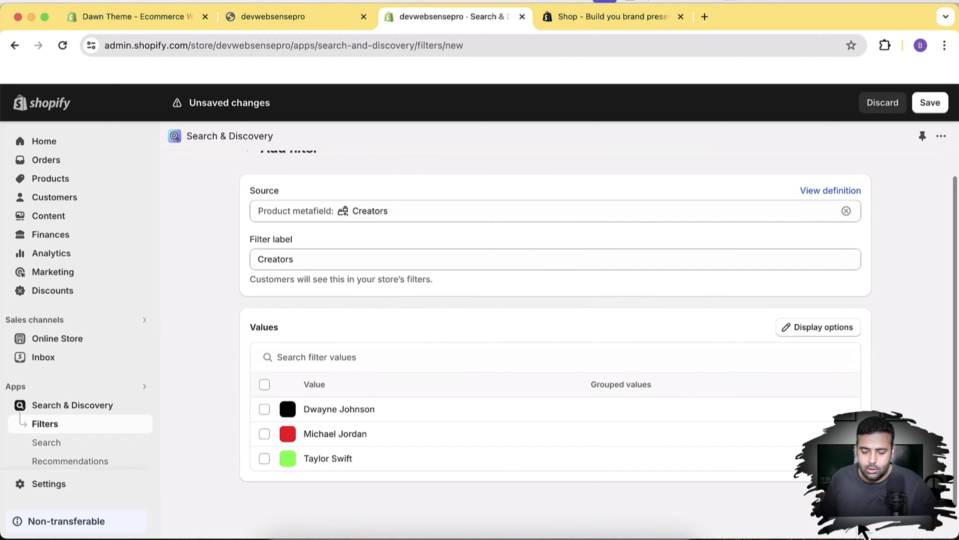
key(super+s)
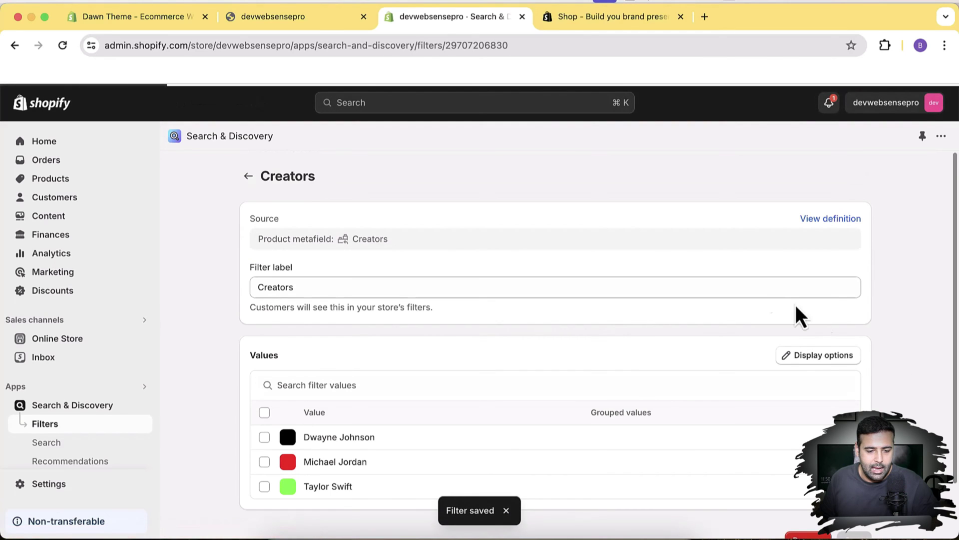
Open the All Products collection in the storefront preview, dismissing the cart popup.
click(285, 24)
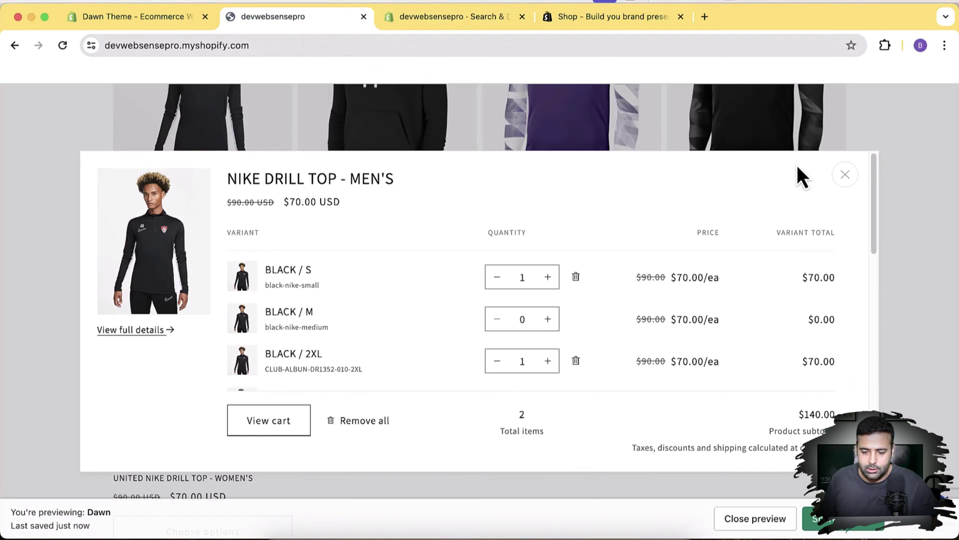
click(845, 175)
scroll(892, 236, up, 10)
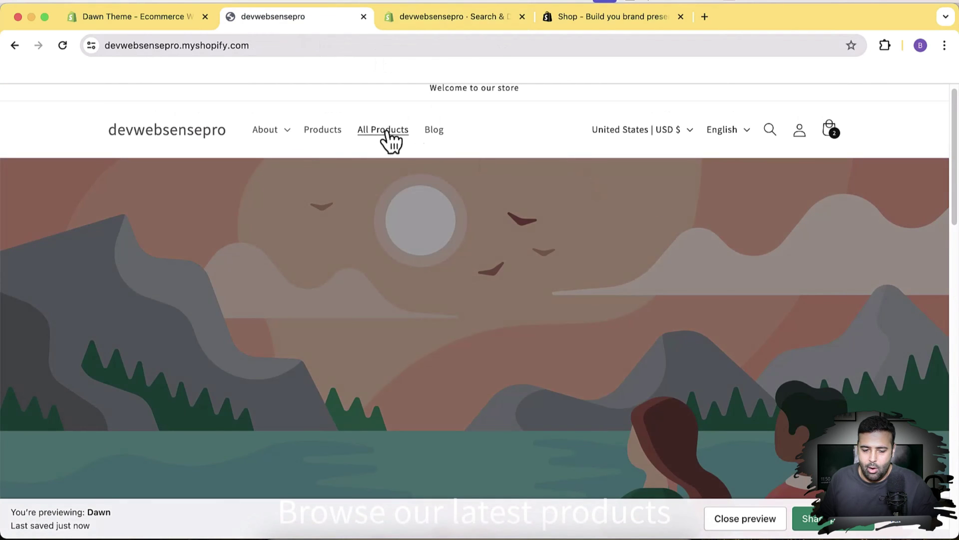
click(385, 130)
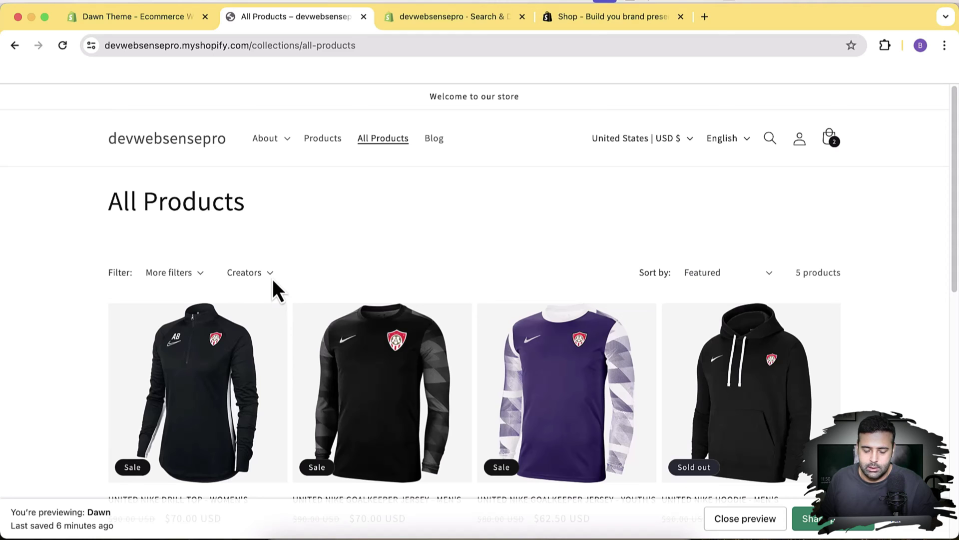
Confirm the Creators filter lists only one creator, then return to the filter settings.
click(270, 276)
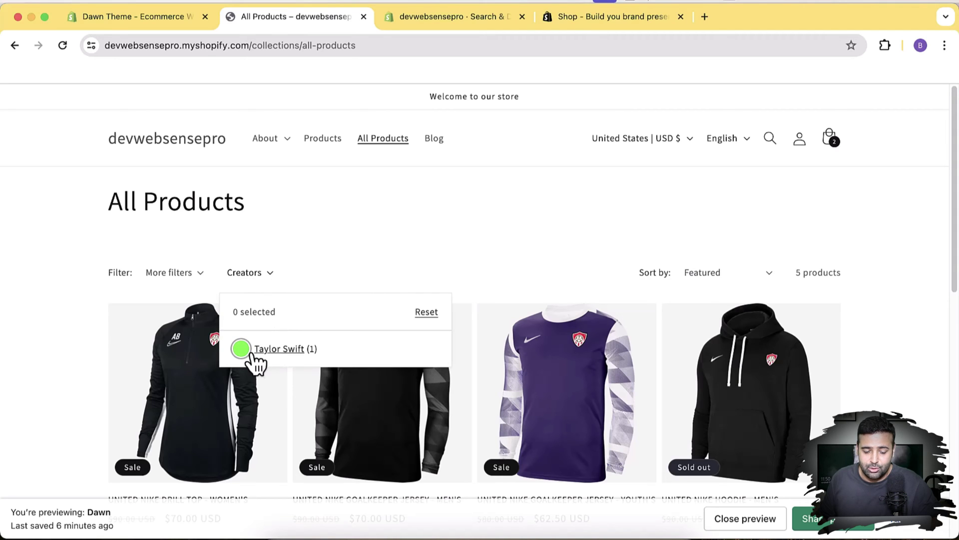
scroll(253, 355, down, 3)
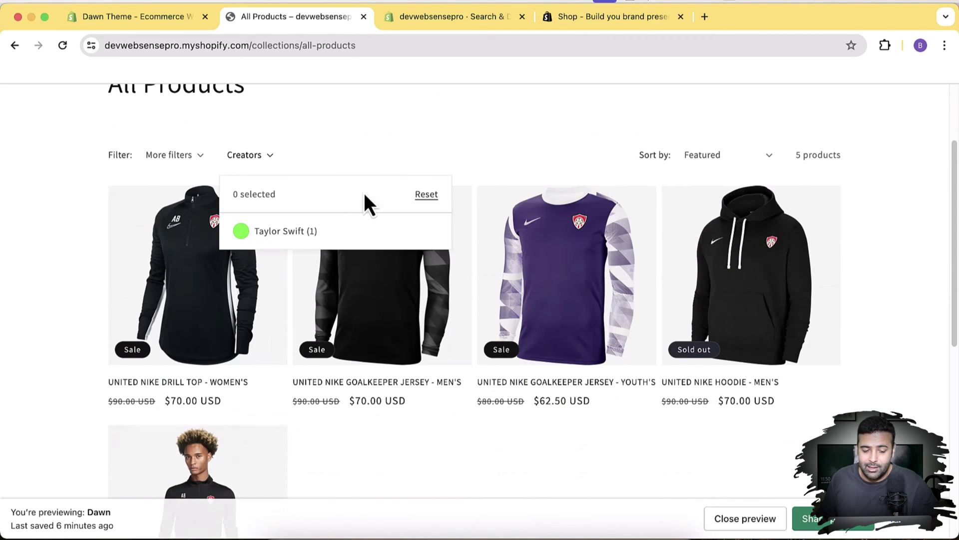
click(399, 145)
click(458, 17)
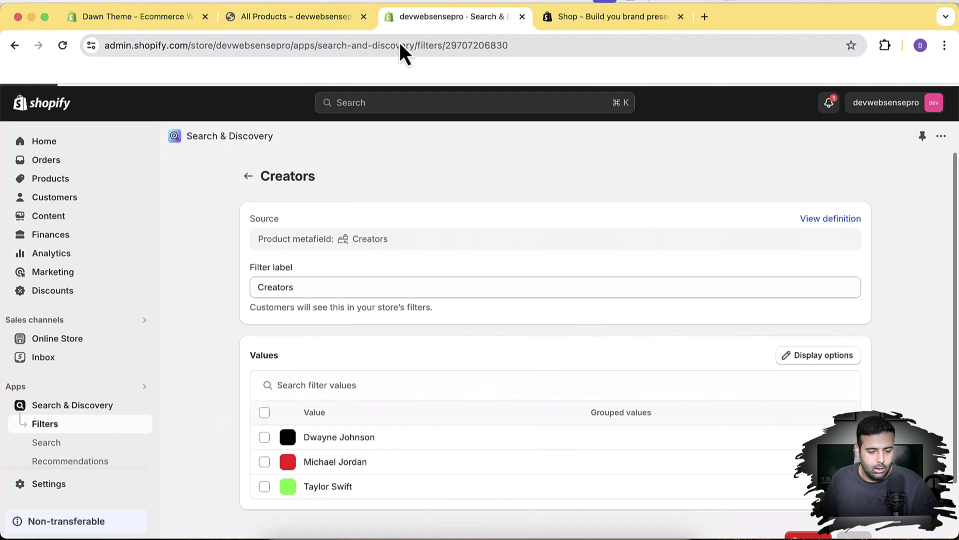
Assign a creator to the UNITED NIKE DRILL TOP - WOMEN'S Creators metafield and save.
super+click(63, 180)
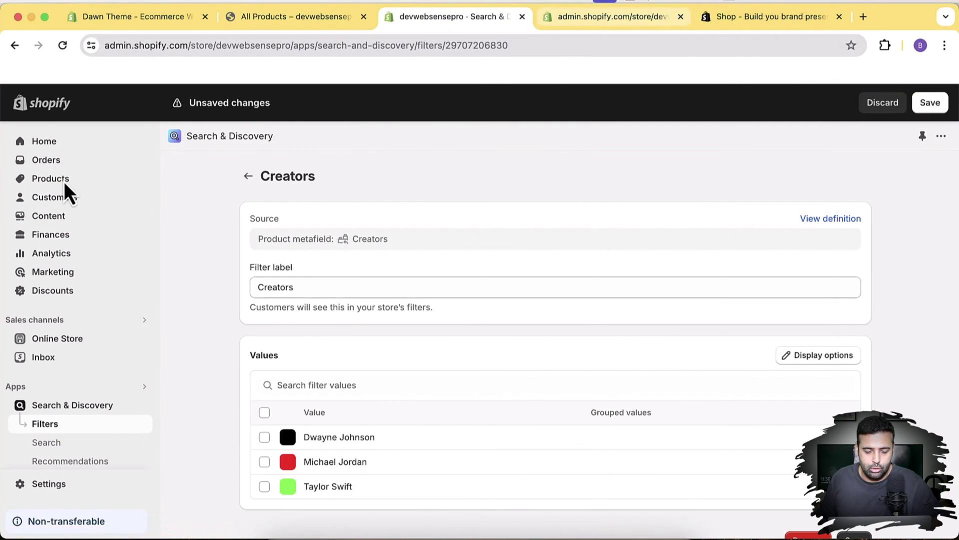
click(576, 28)
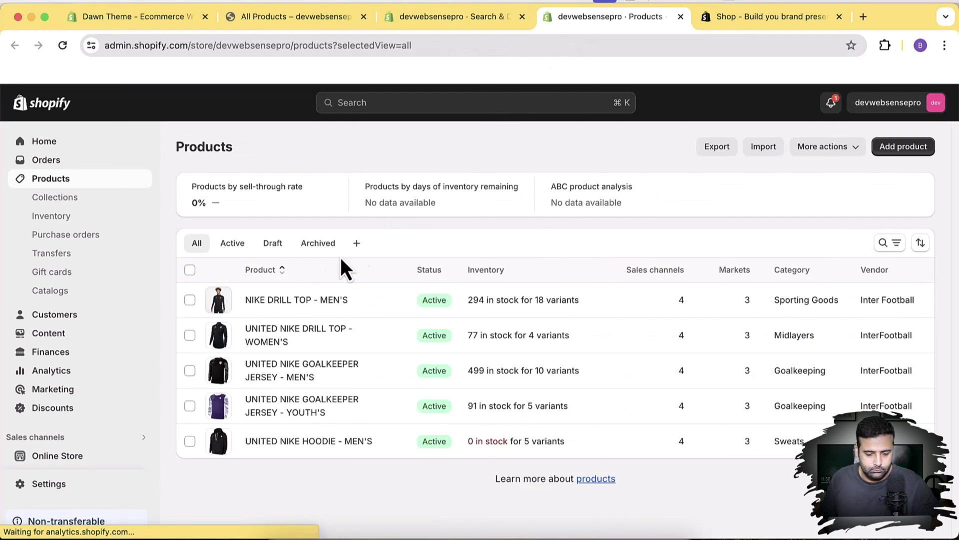
click(268, 335)
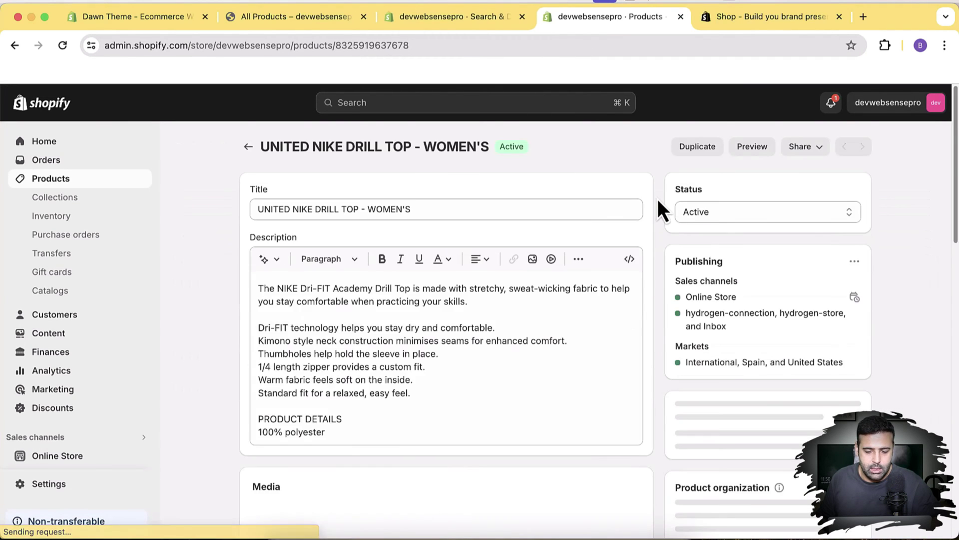
scroll(658, 199, down, 15)
click(476, 271)
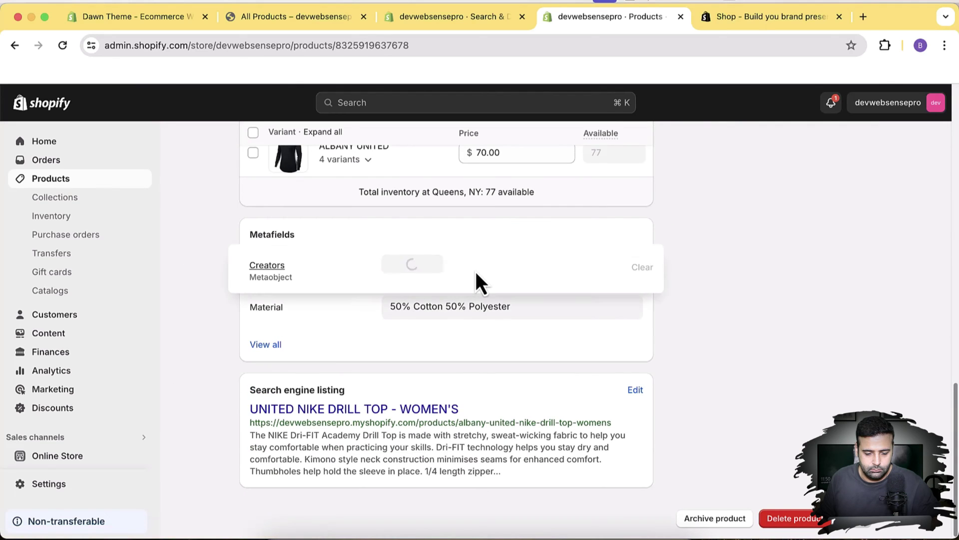
click(429, 272)
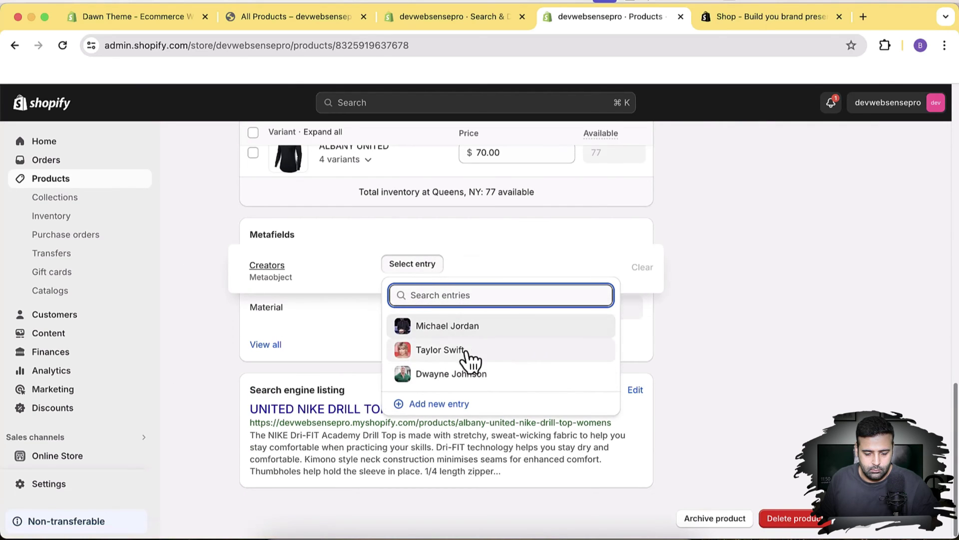
click(478, 375)
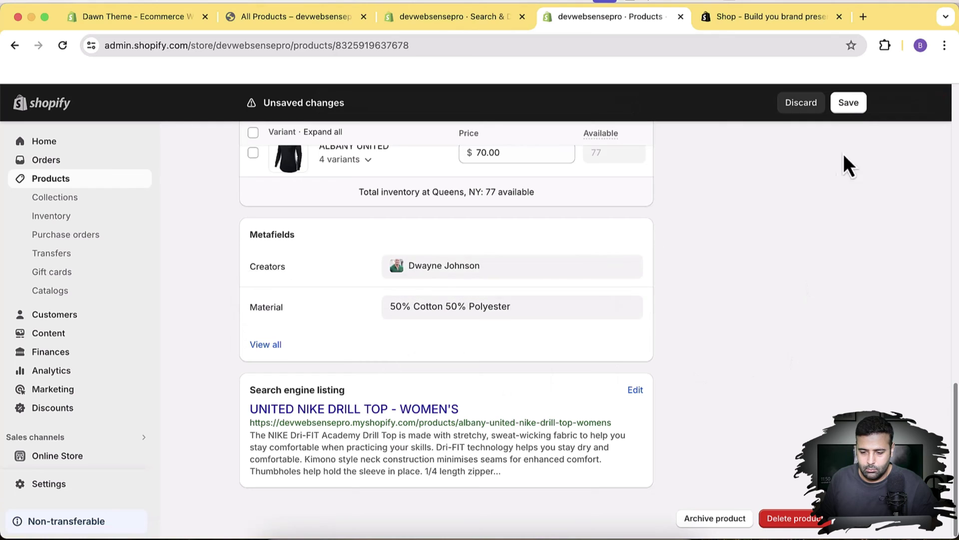
click(849, 102)
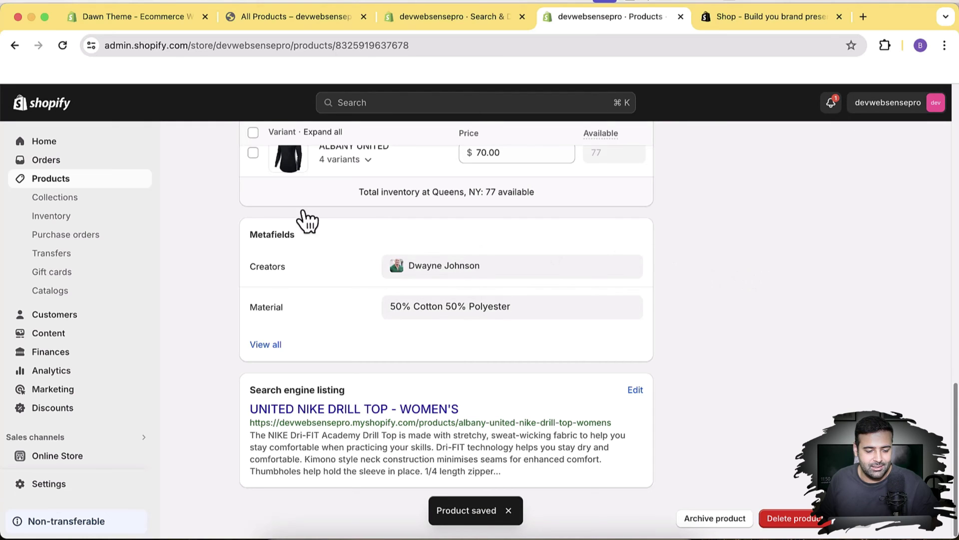
click(73, 184)
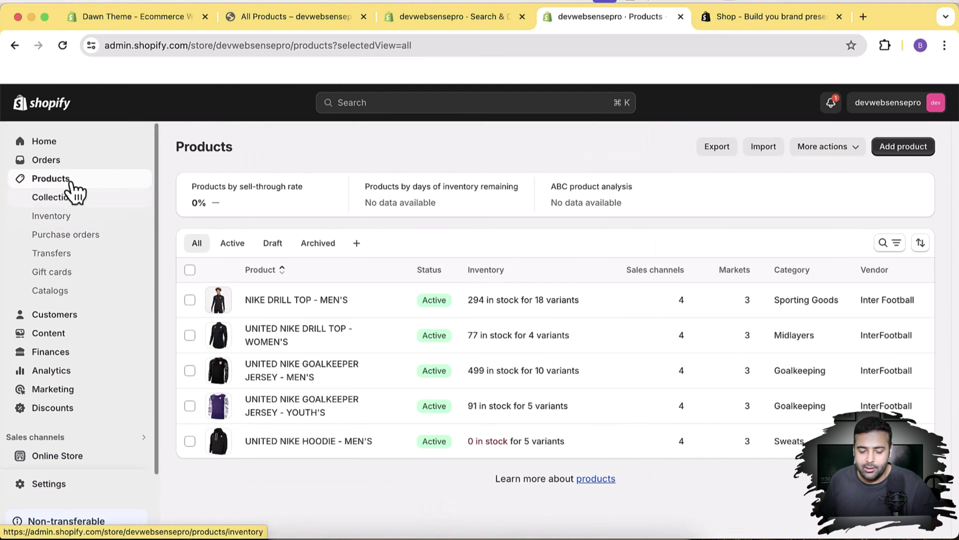
Assign a different creator to the UNITED NIKE GOALKEEPER JERSEY - MEN'S Creators metafield and save.
click(284, 377)
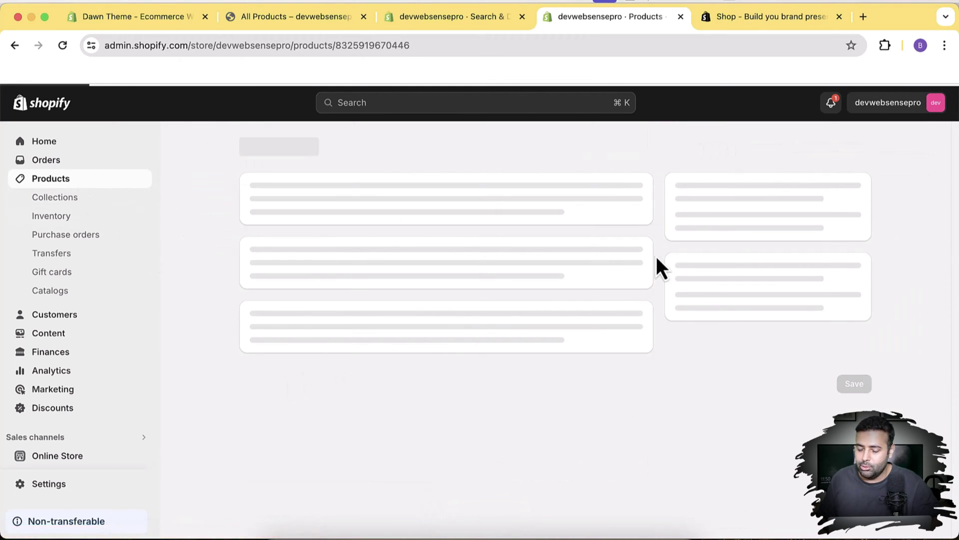
scroll(665, 253, down, 10)
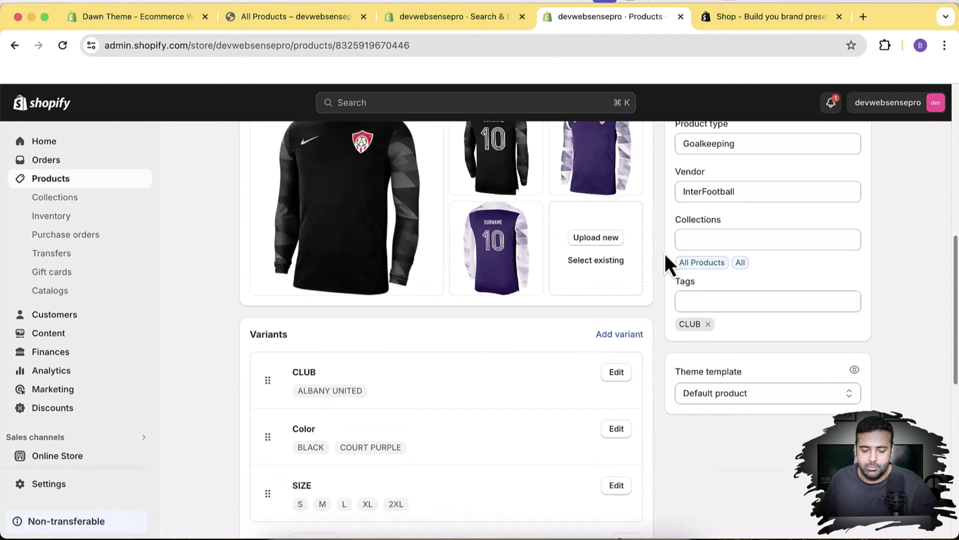
scroll(665, 253, down, 3)
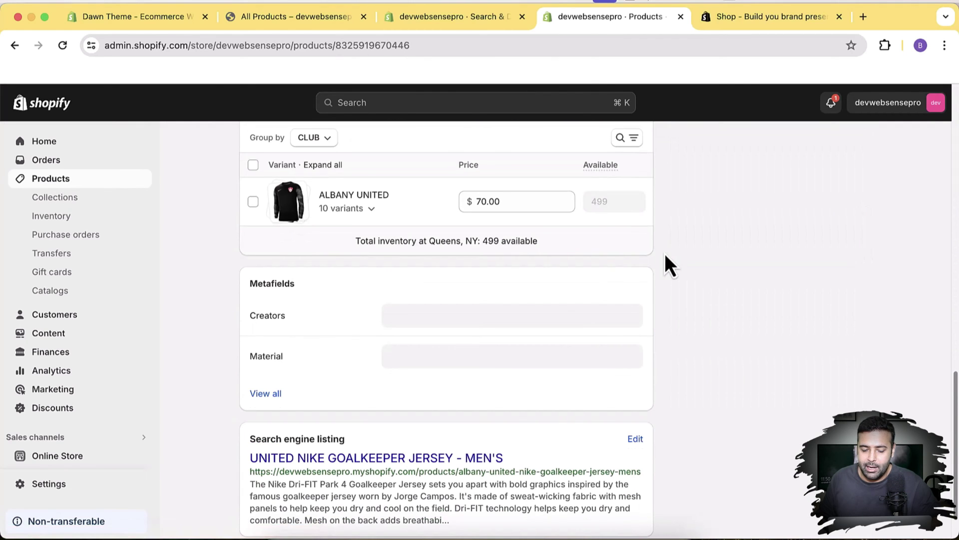
click(505, 319)
click(436, 316)
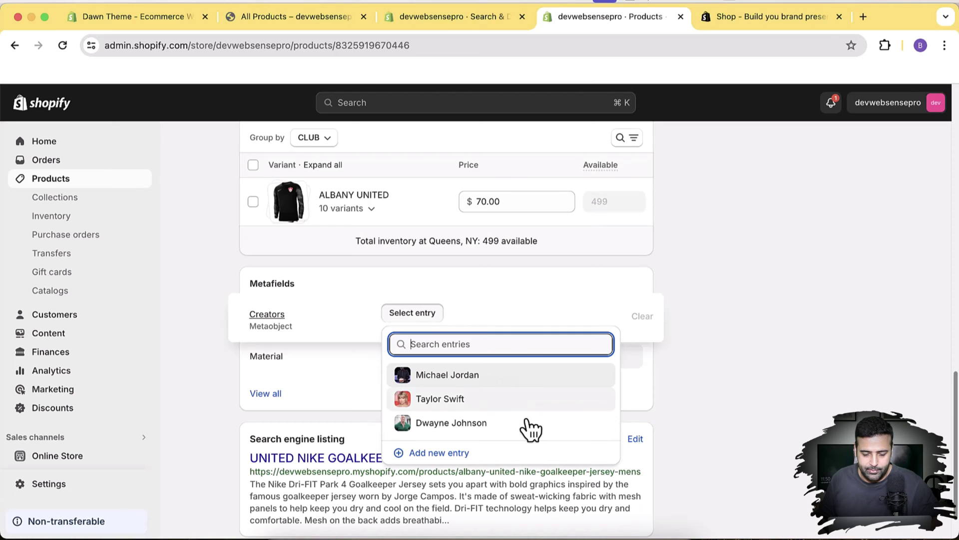
click(537, 375)
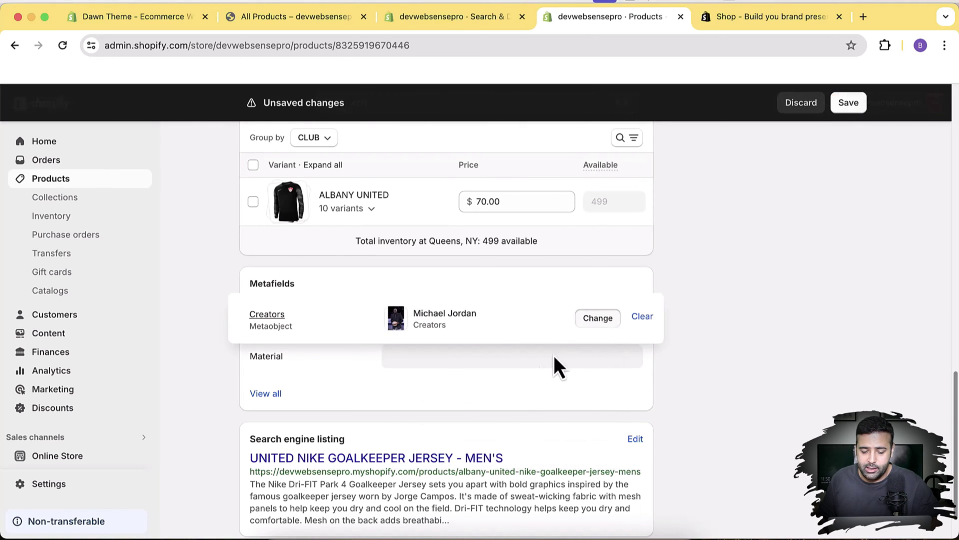
click(848, 103)
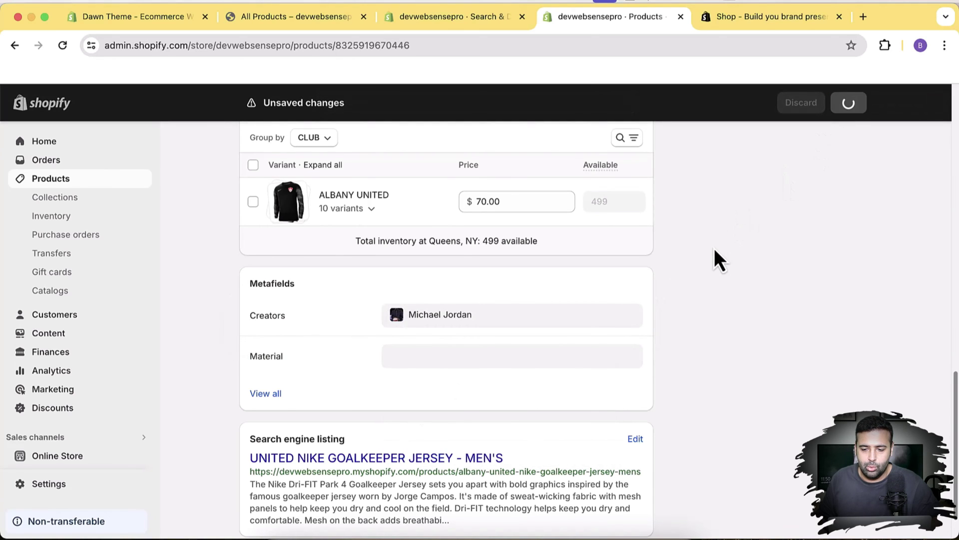
click(258, 23)
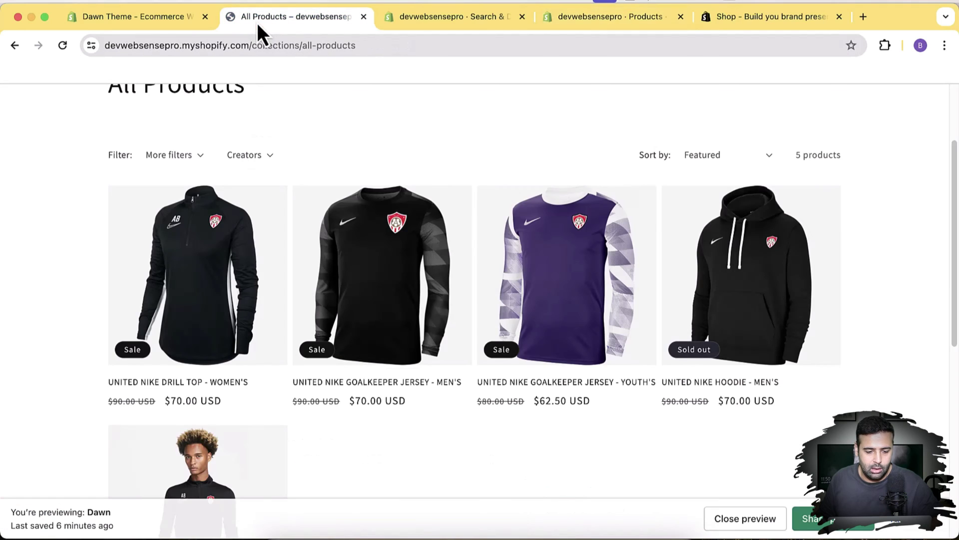
Reload All Products and verify the Creators filter shows three creators with one product each.
key(super+r)
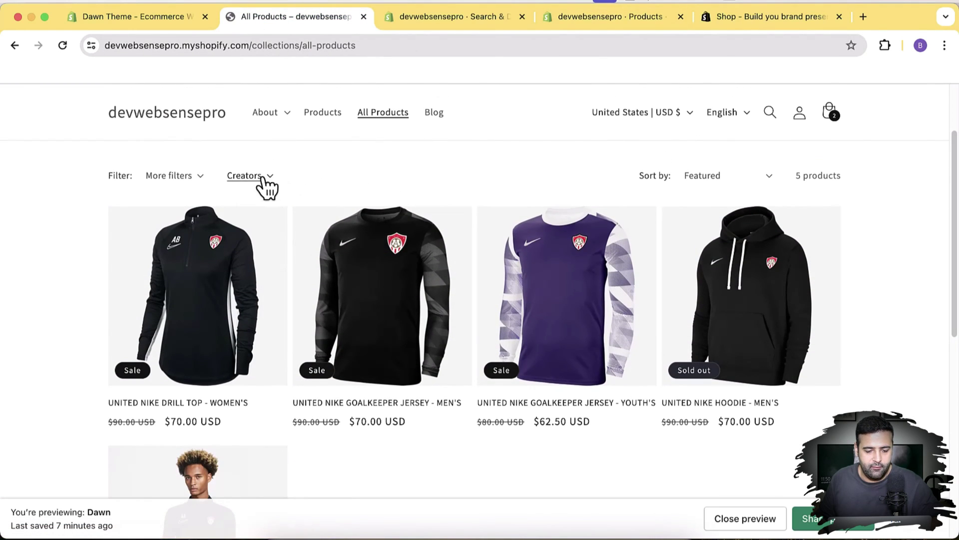
click(263, 178)
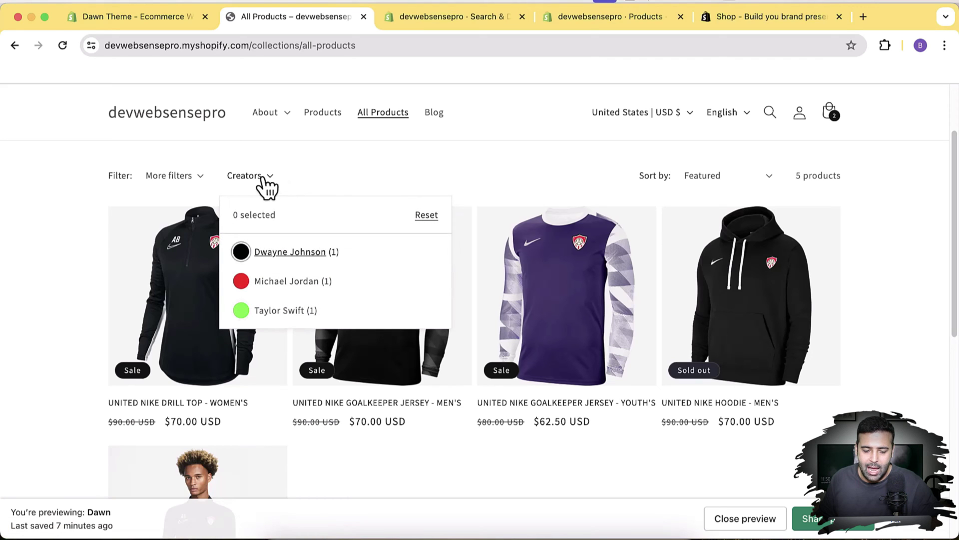
key(Tab)
key(Tab)
key(shift+Tab)
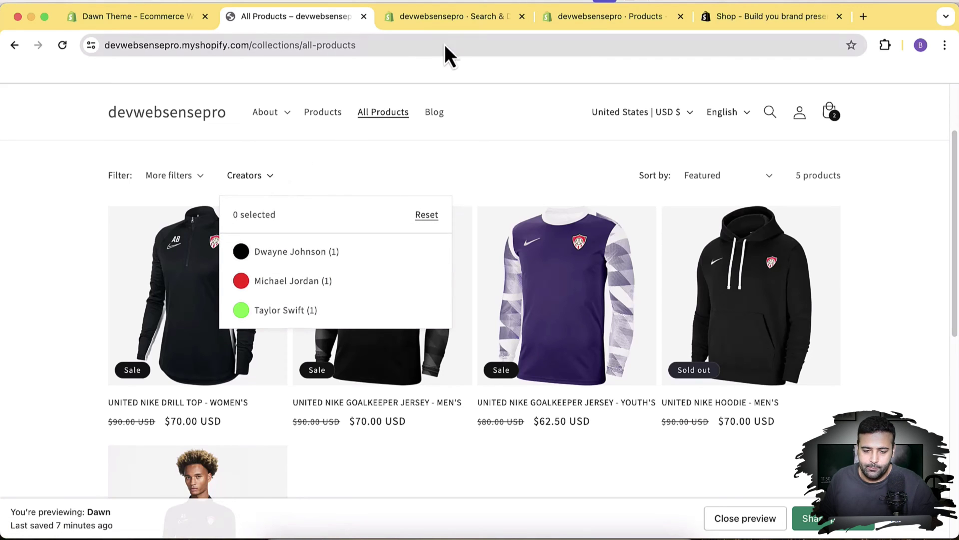
click(472, 23)
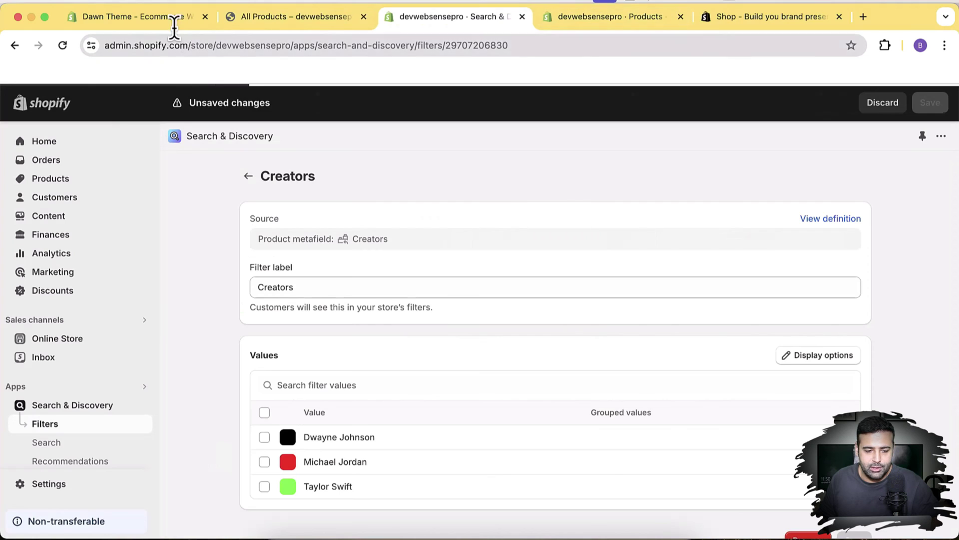
In the Dawn changelog, highlight the note that filters can now include images.
click(174, 24)
click(549, 305)
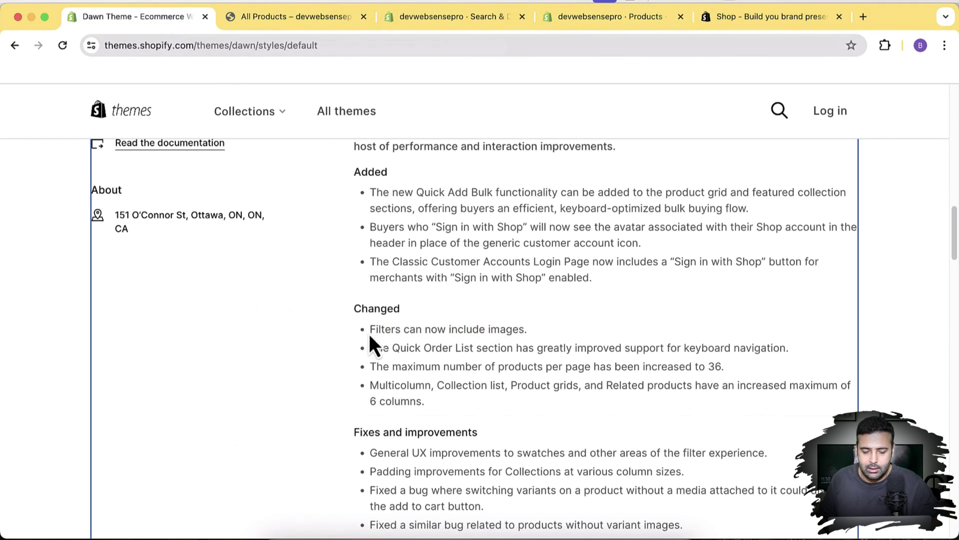
drag(371, 328, 518, 328)
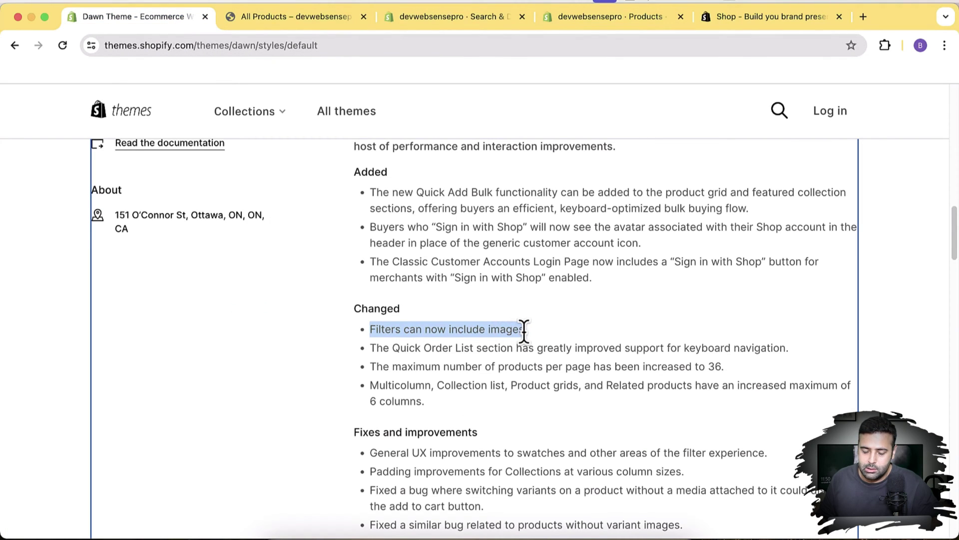
Change the Creators filter display from colour swatches to Image and save the filter.
click(442, 17)
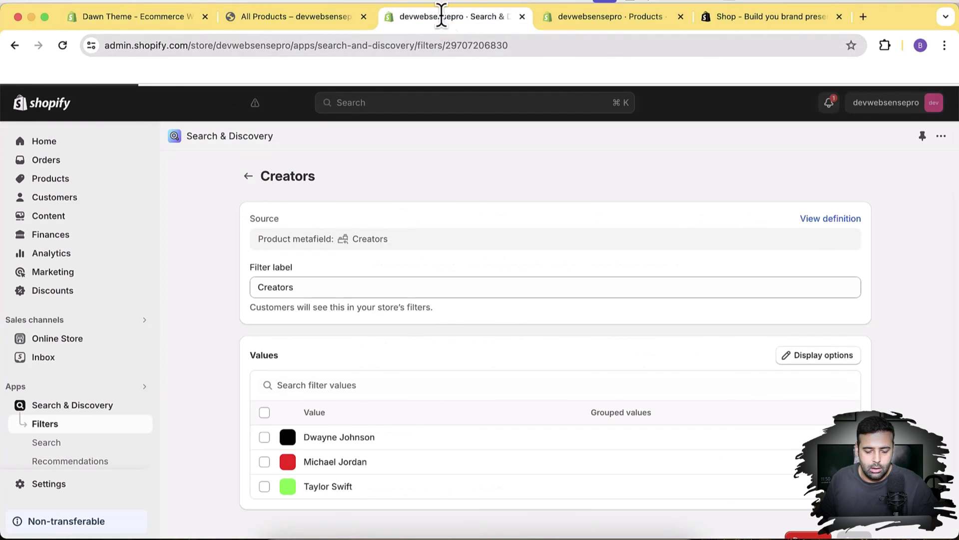
click(804, 357)
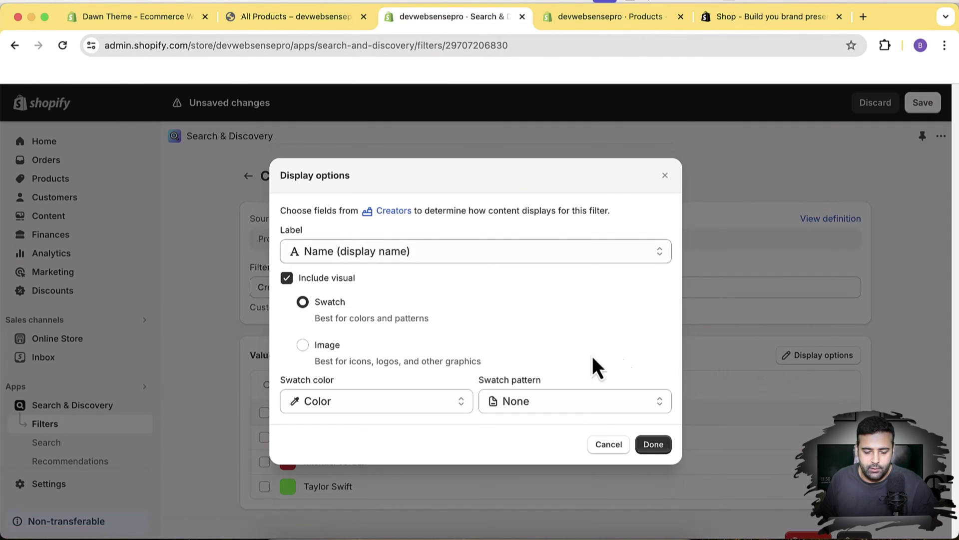
click(303, 345)
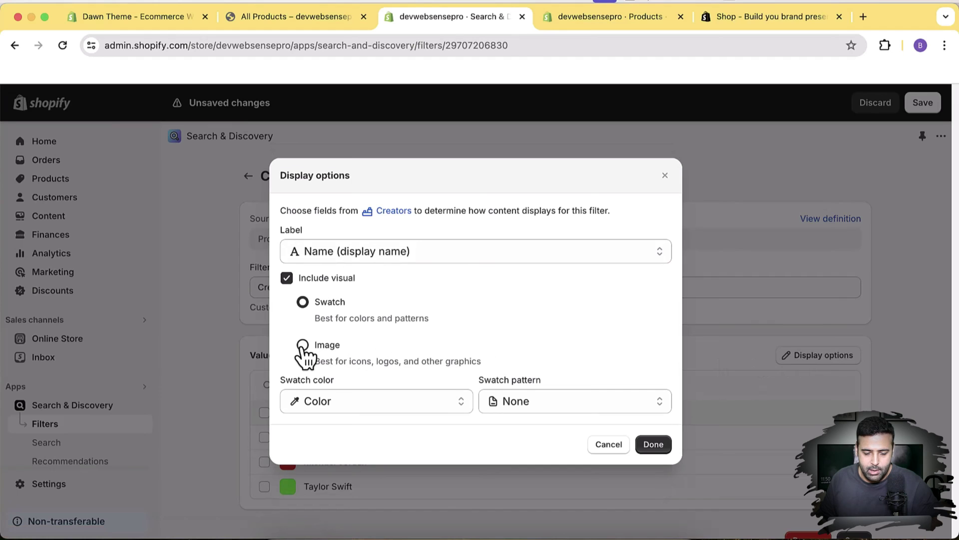
click(660, 448)
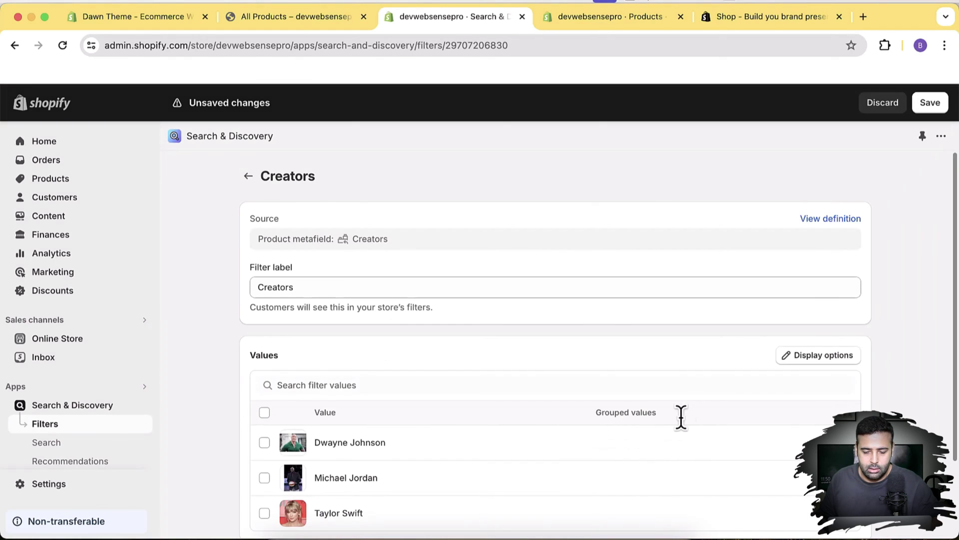
click(924, 106)
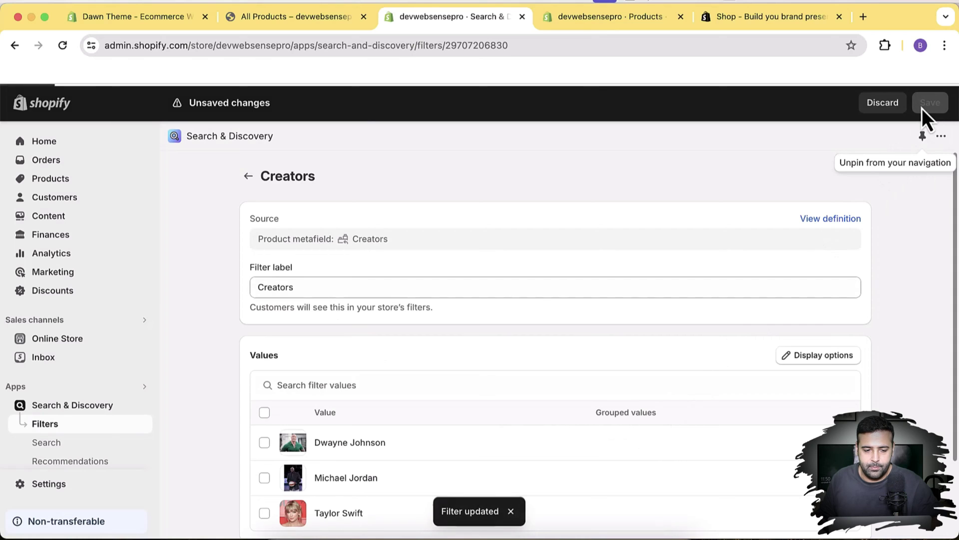
click(320, 26)
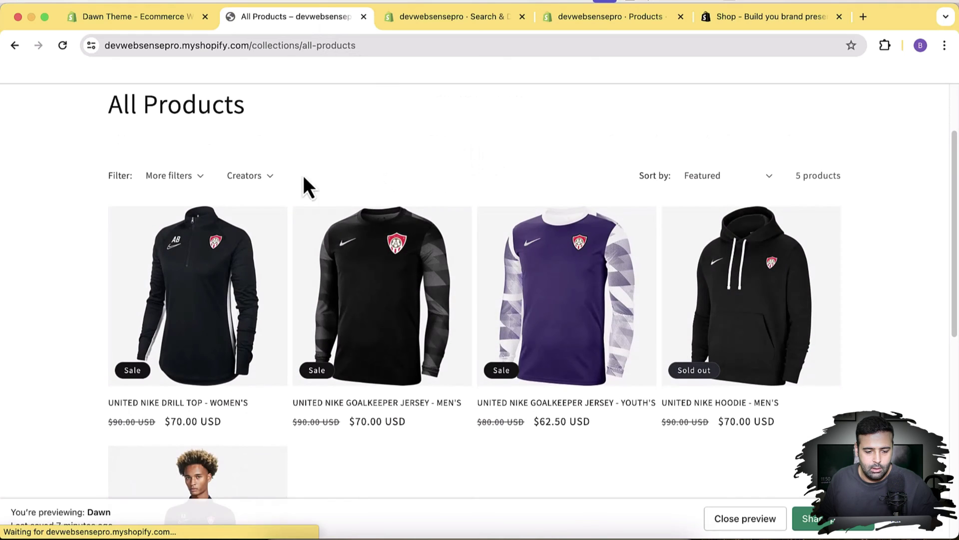
Open the Creators filter on All Products to view its image options, then close it.
click(260, 178)
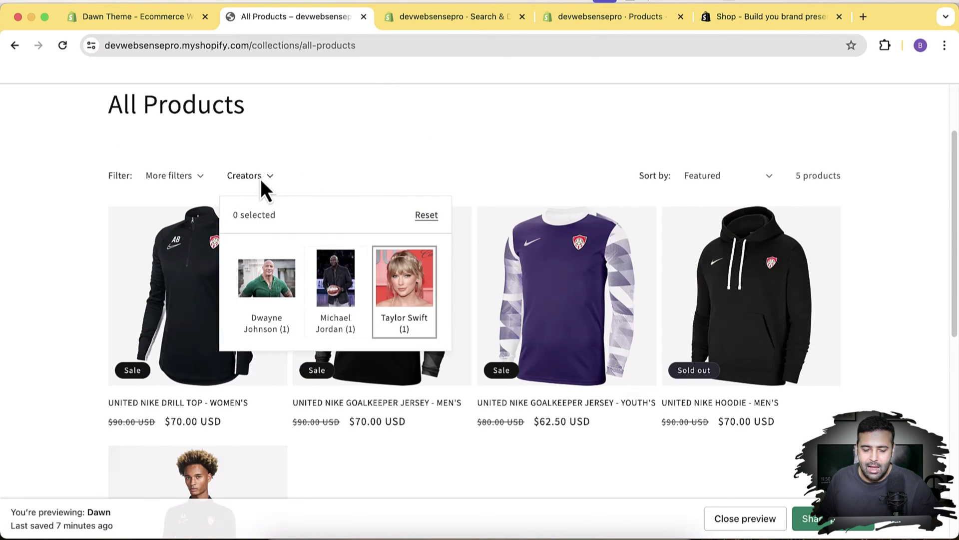
click(427, 179)
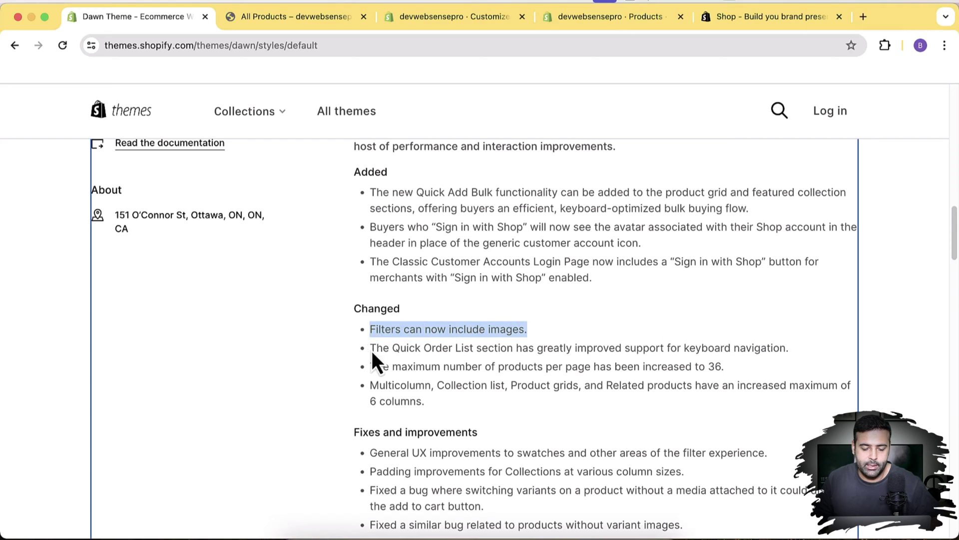
Highlight the Quick Order List changelog note, then return to the theme editor.
drag(371, 348, 801, 352)
click(747, 349)
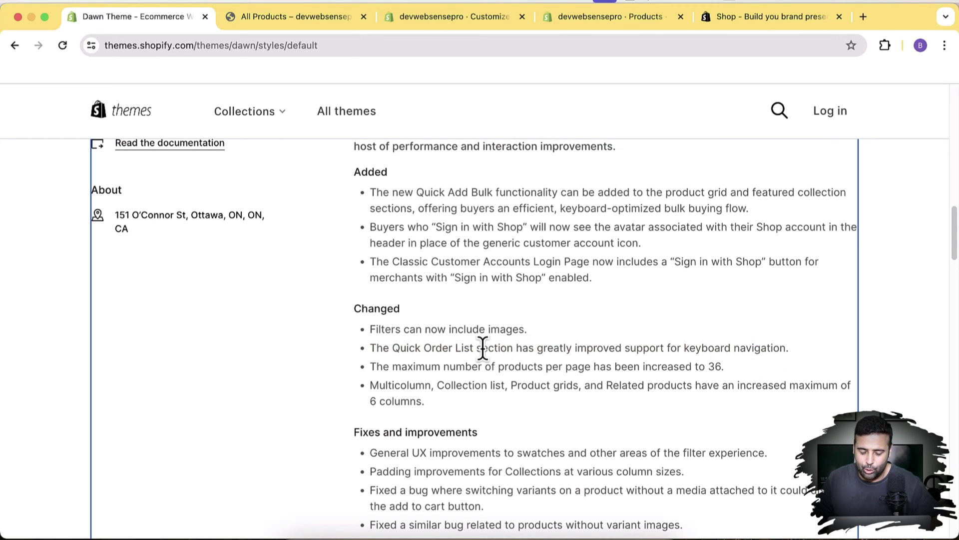
click(452, 25)
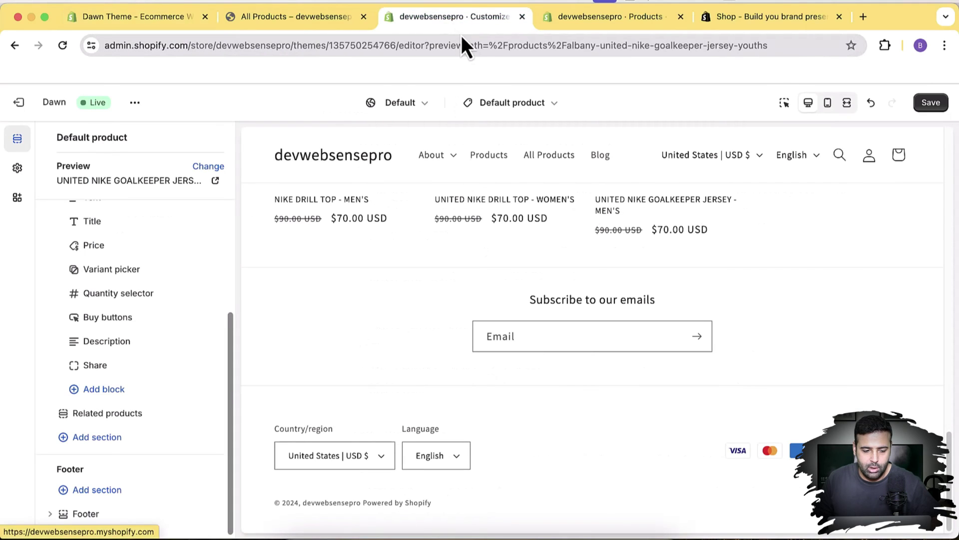
click(530, 121)
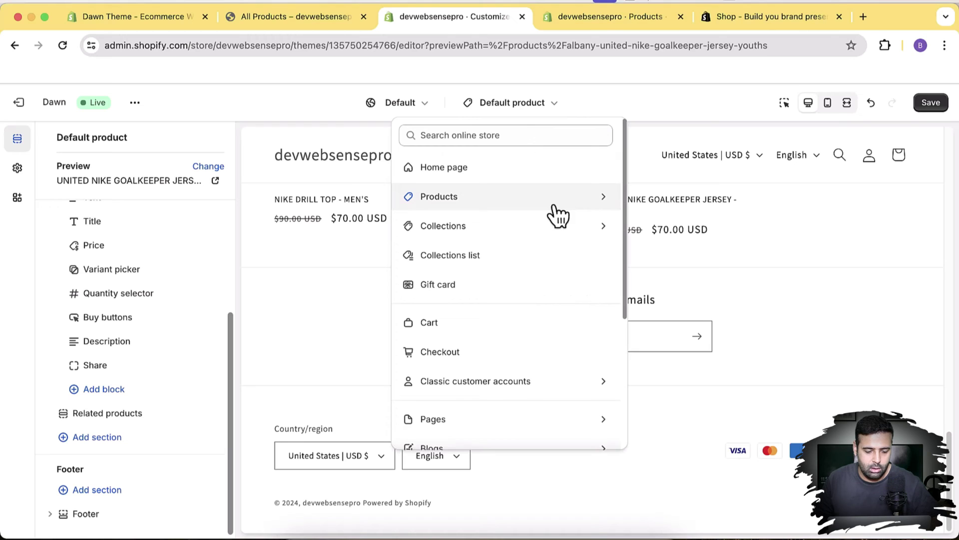
Add a Quick order list section to the product template, placed above Related products.
click(98, 437)
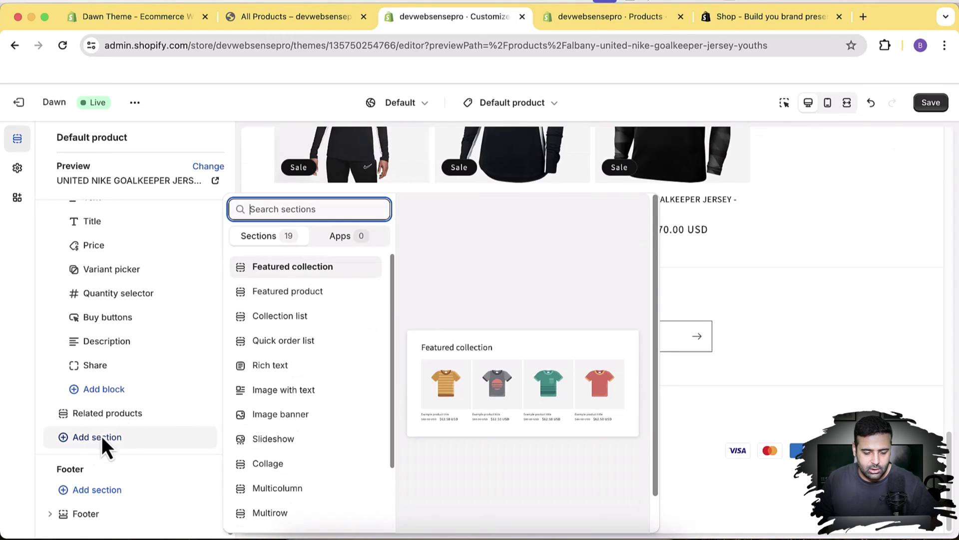
text(quick)
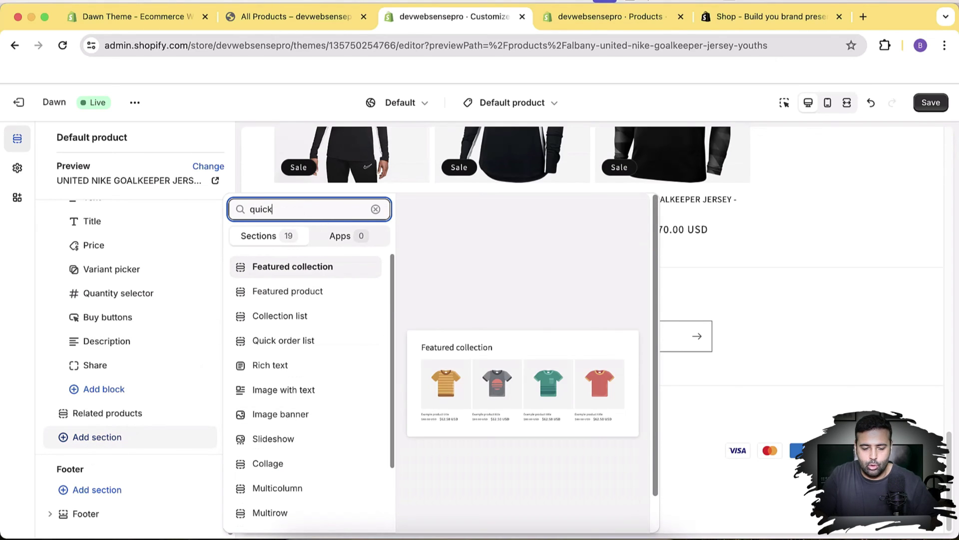
click(327, 274)
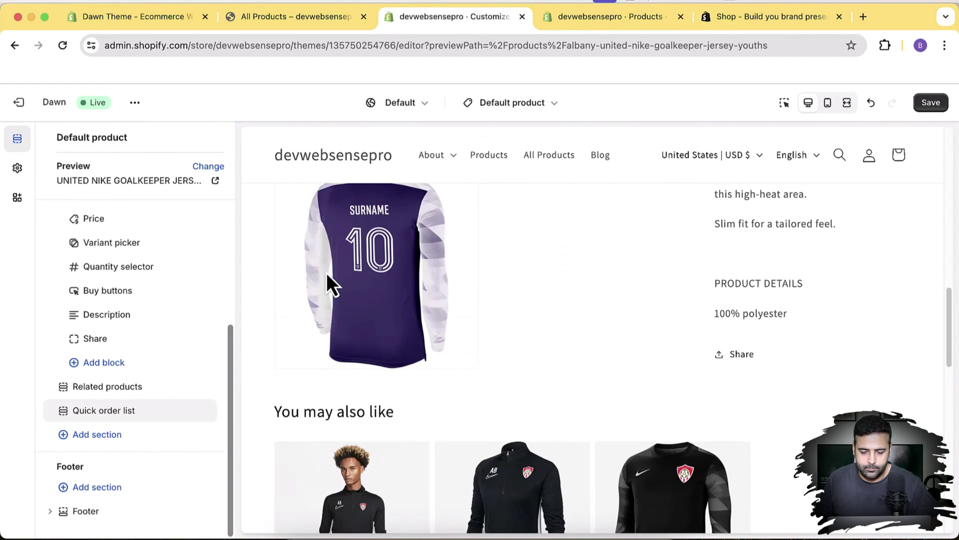
drag(69, 418, 62, 388)
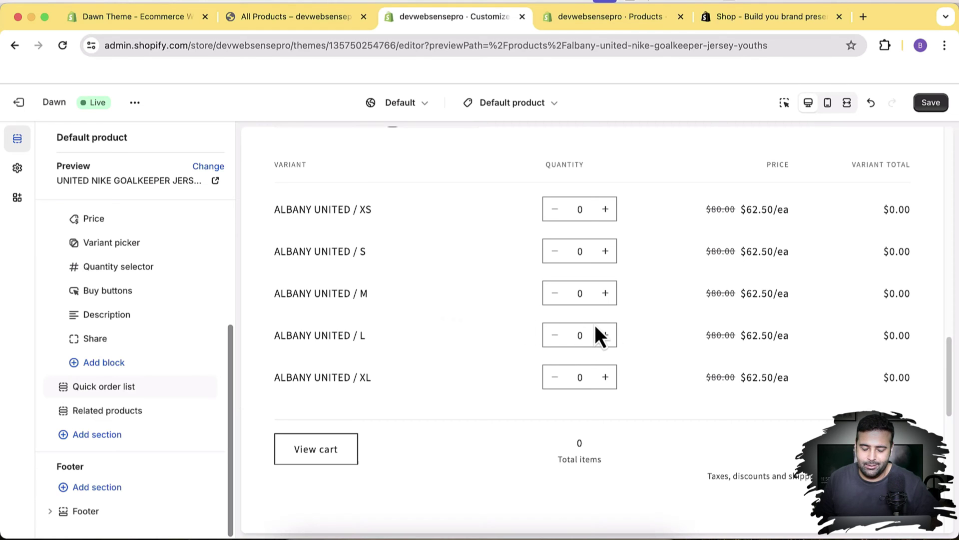
click(154, 28)
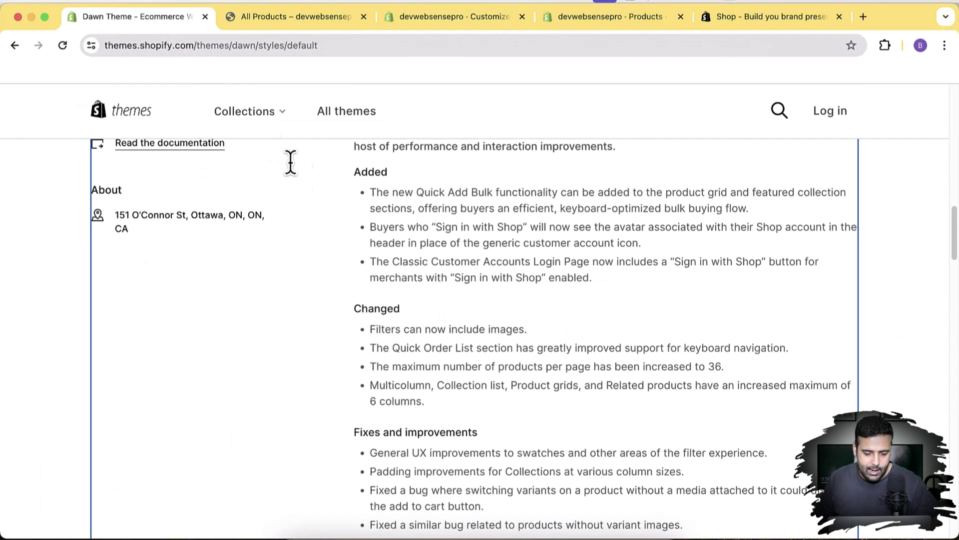
Highlight the changelog bullet raising the maximum products per page to 36.
scroll(383, 259, down, 2)
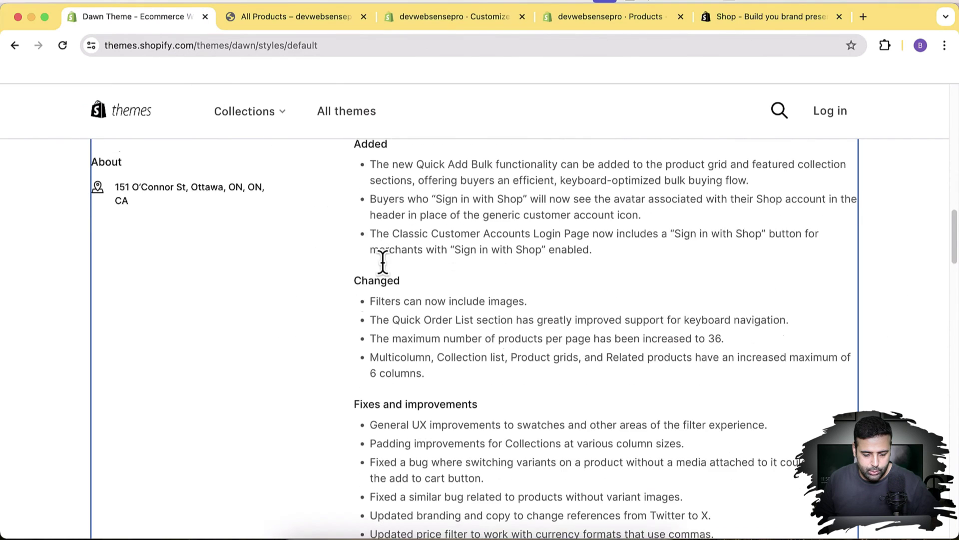
drag(369, 310, 718, 308)
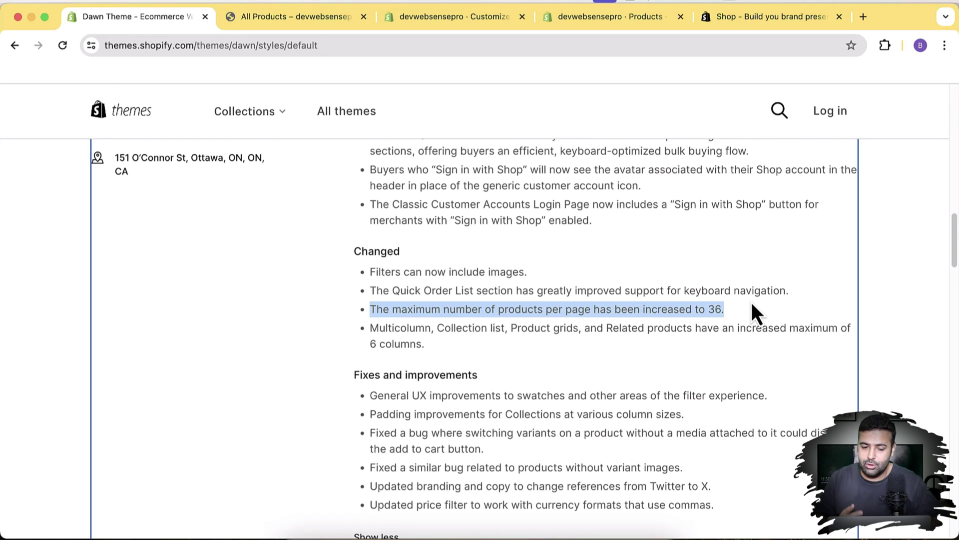
click(481, 24)
scroll(193, 343, up, 5)
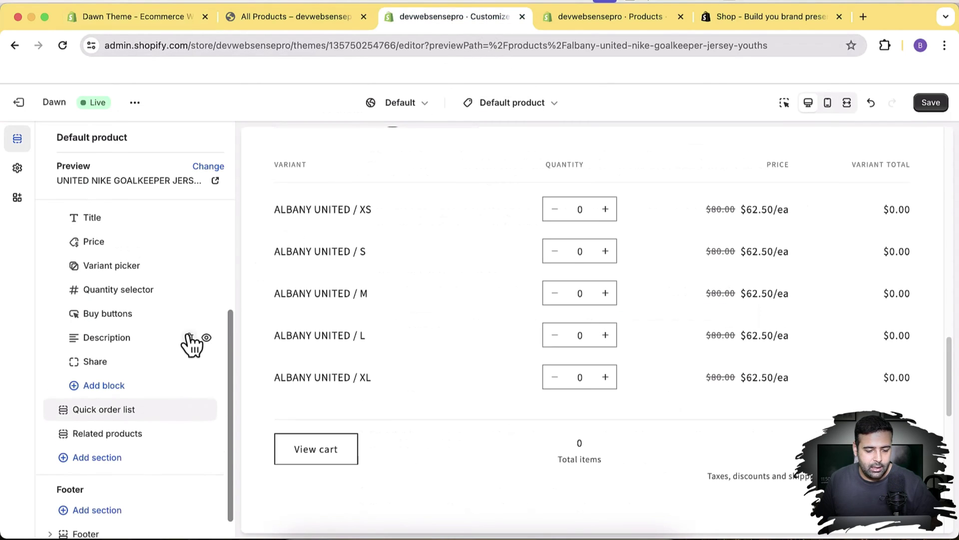
Switch the theme editor preview to the Default collection template.
scroll(186, 343, up, 1)
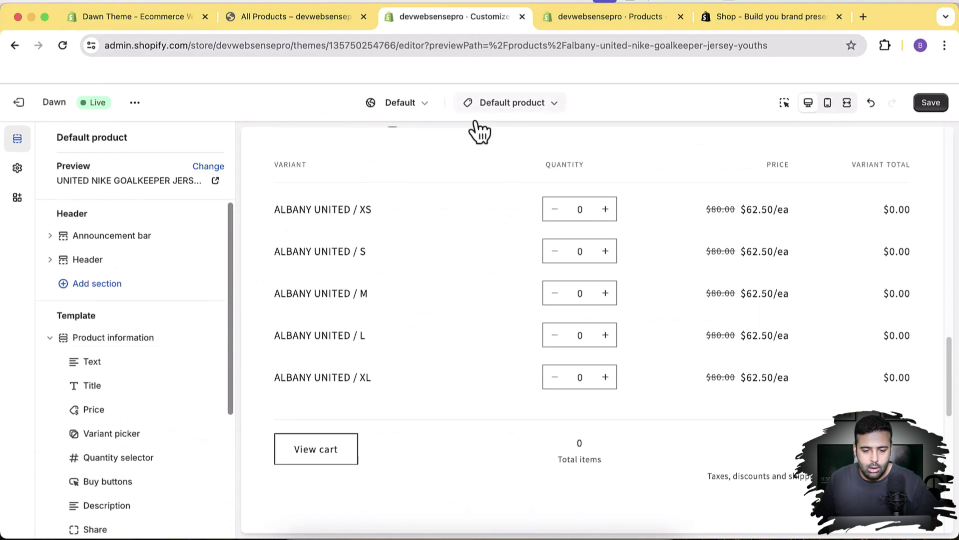
click(504, 105)
click(514, 225)
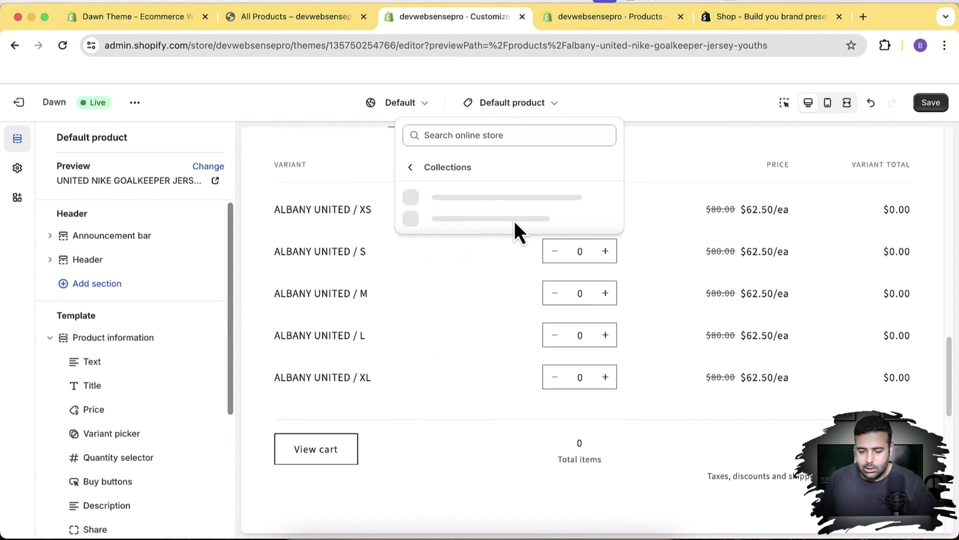
click(492, 207)
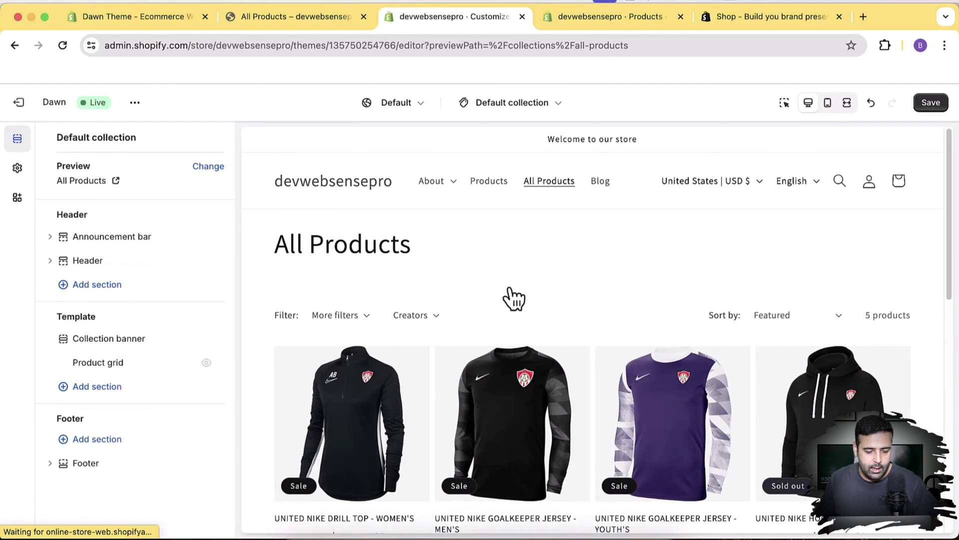
Raise the Product grid's products per page from 16 to 36.
click(133, 369)
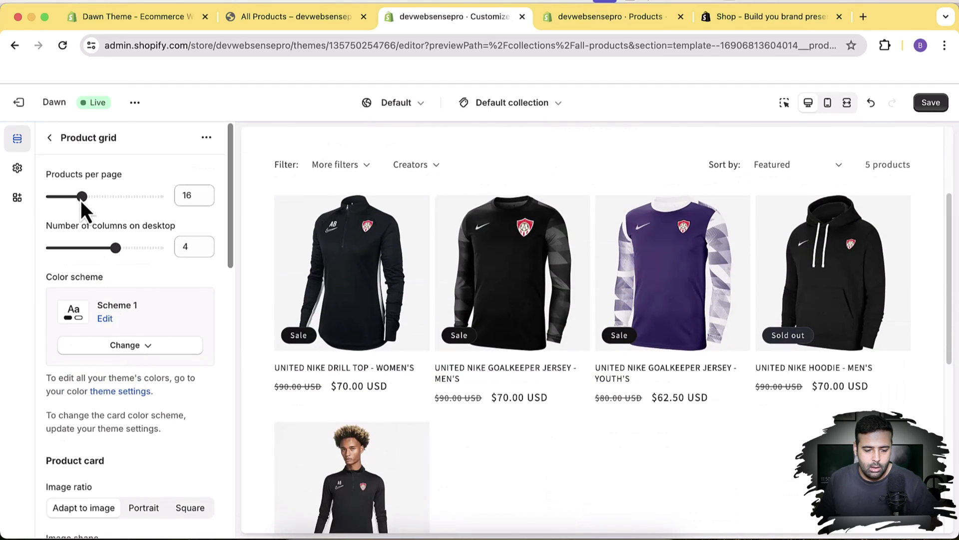
drag(83, 199, 190, 200)
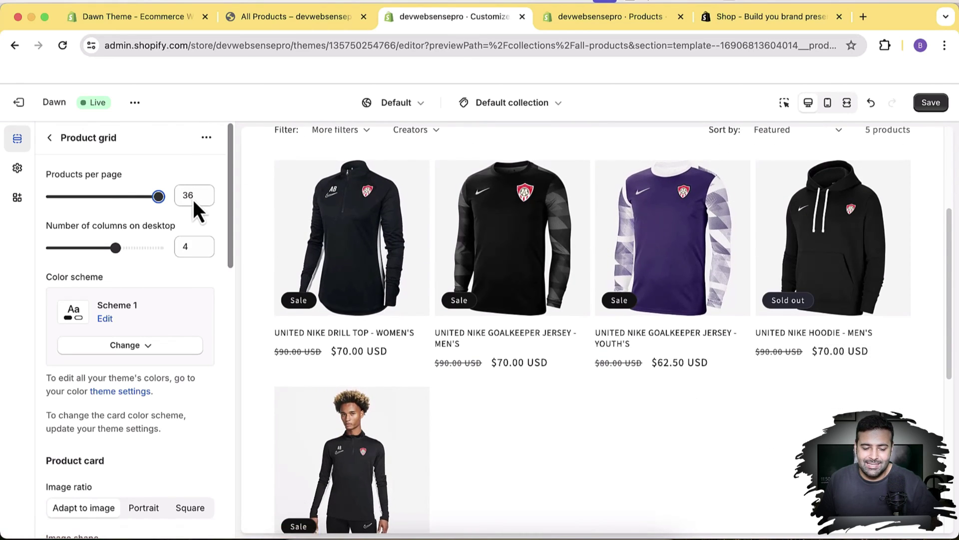
click(189, 196)
double_click(181, 198)
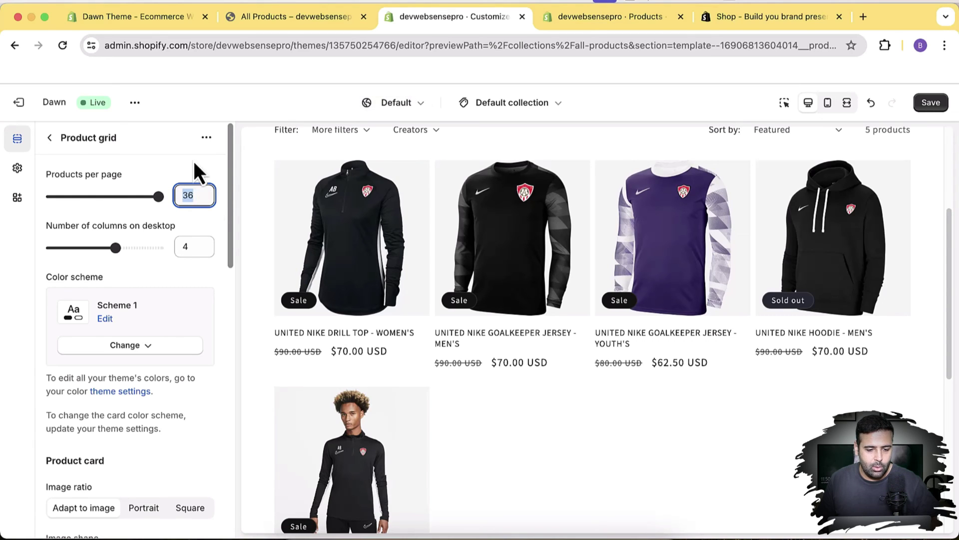
click(284, 16)
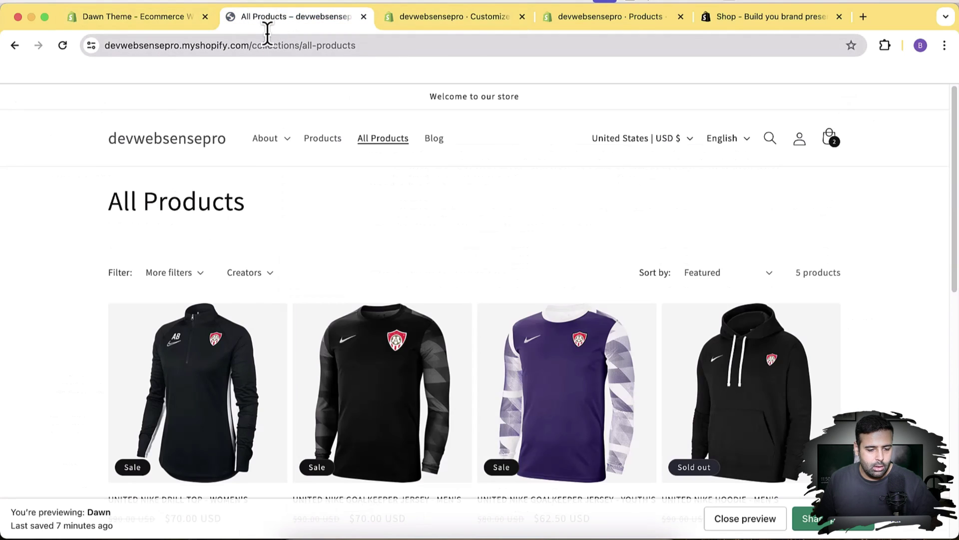
Open the store's admin in a new tab using the store's base address plus 'admin'.
drag(252, 45, 17, 46)
key(super+c)
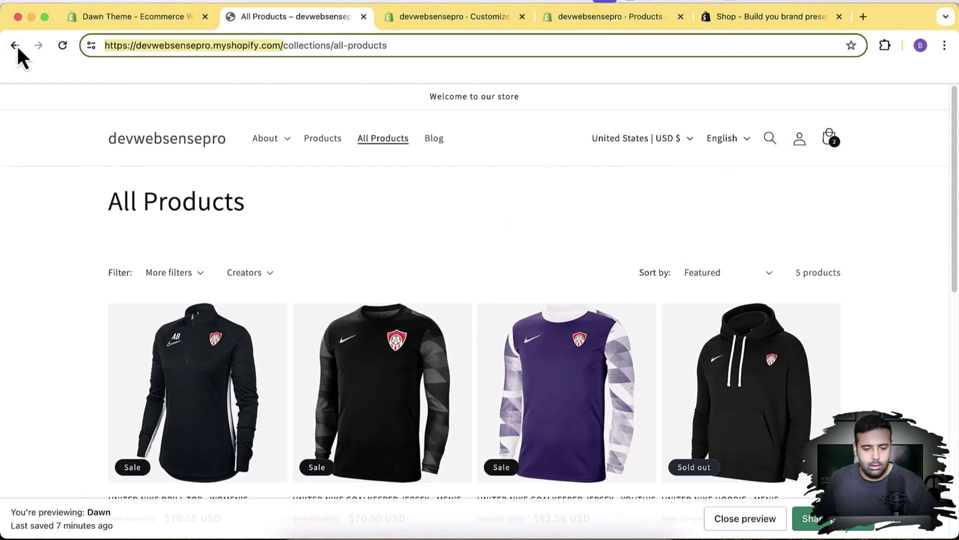
click(855, 18)
drag(825, 23, 551, 28)
key(super+v)
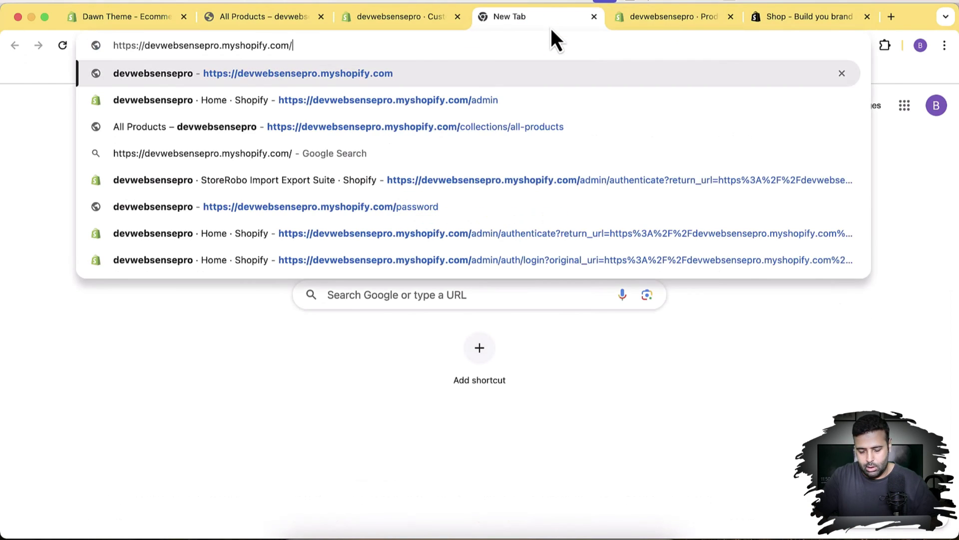
text(admin)
key(Return)
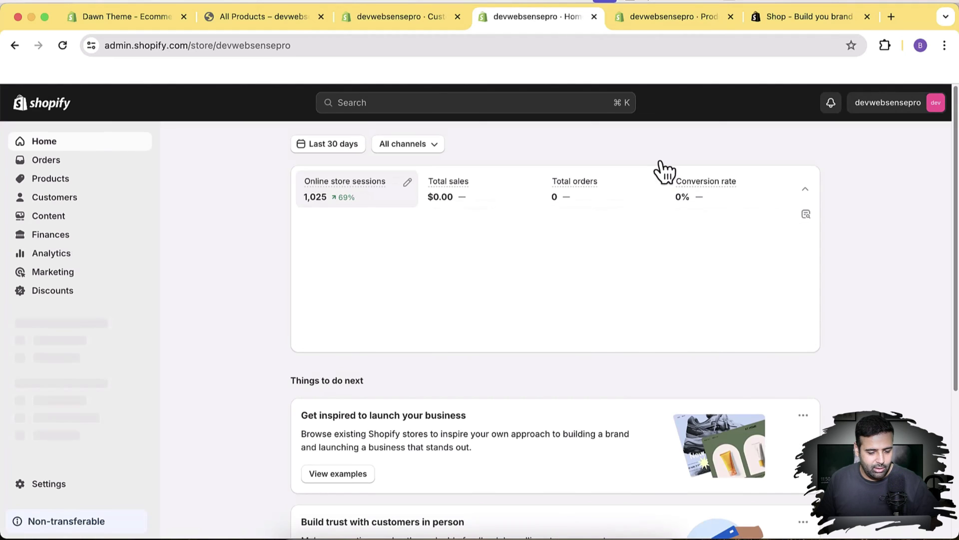
In Online Store > Themes, check both Dawn themes' versions and open the older 13.0.1 draft in the editor.
click(49, 340)
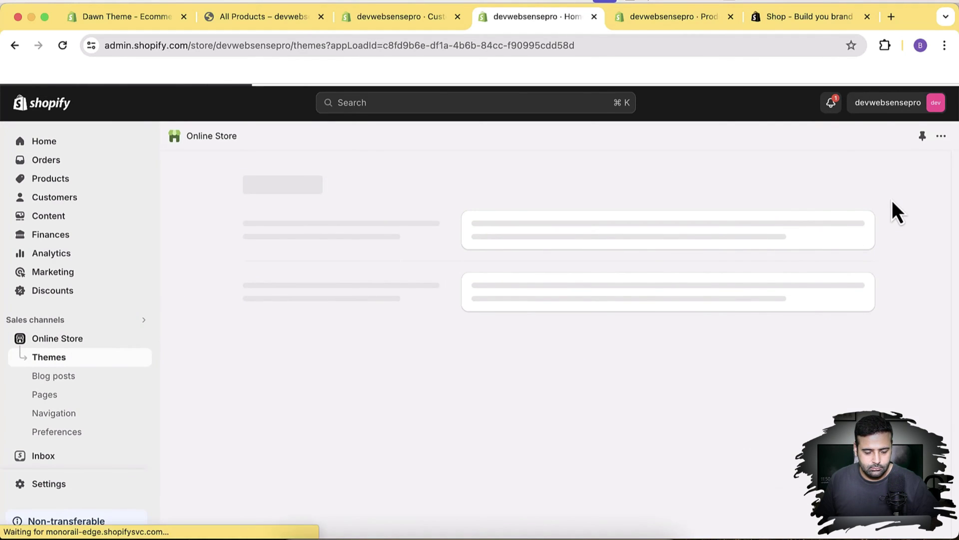
scroll(892, 200, down, 5)
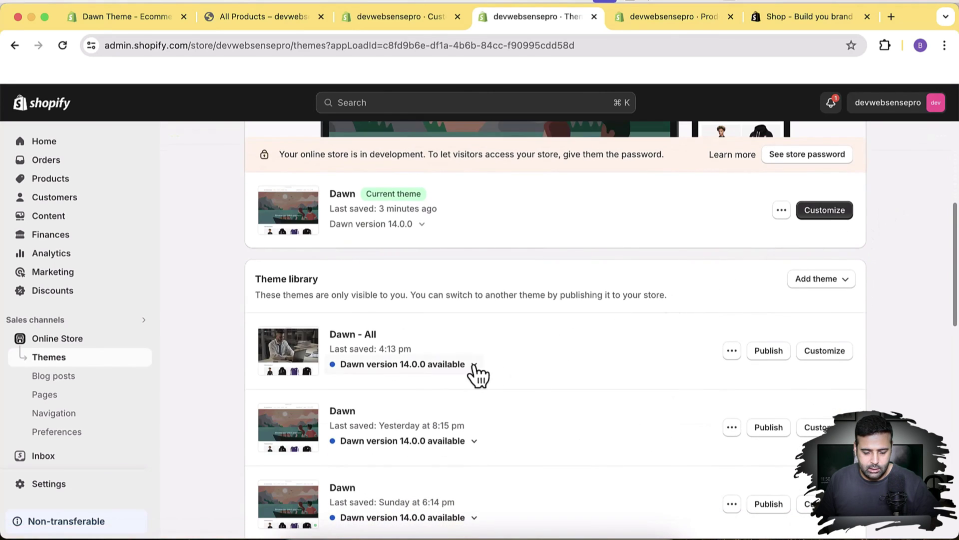
click(474, 365)
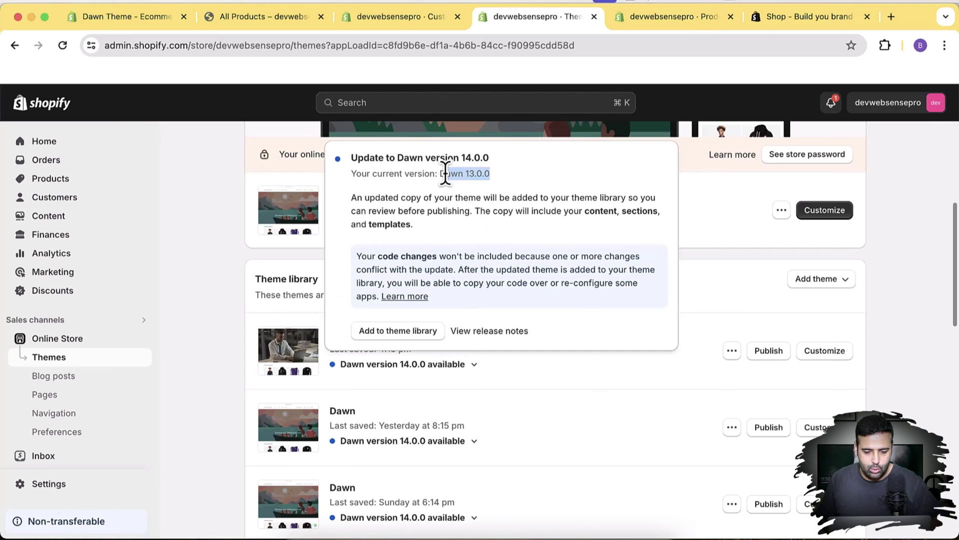
click(813, 292)
scroll(883, 313, down, 3)
click(465, 330)
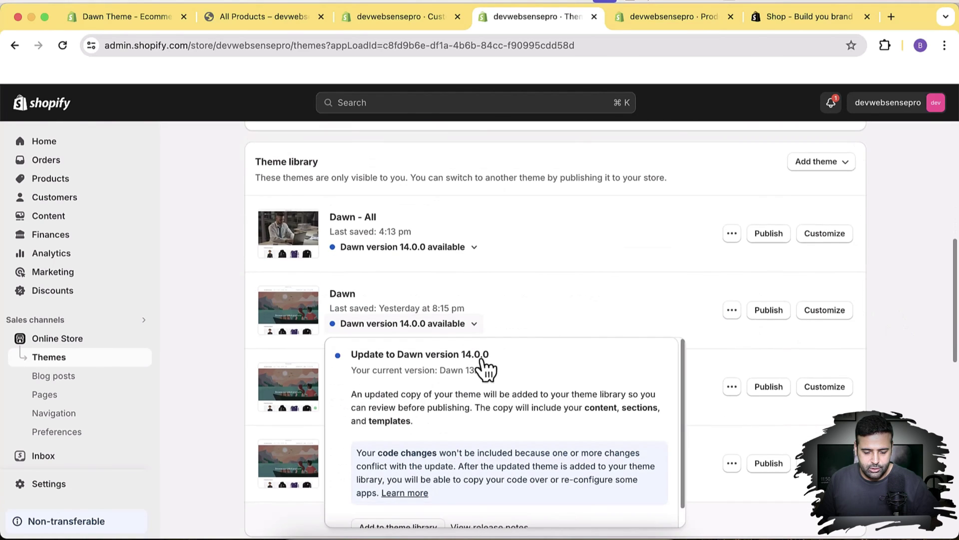
drag(488, 371, 345, 374)
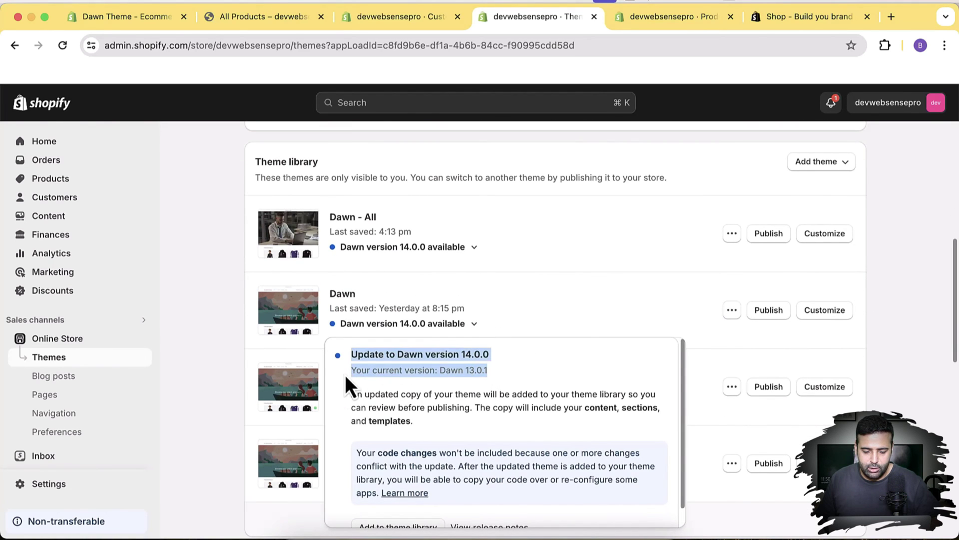
click(877, 331)
click(825, 311)
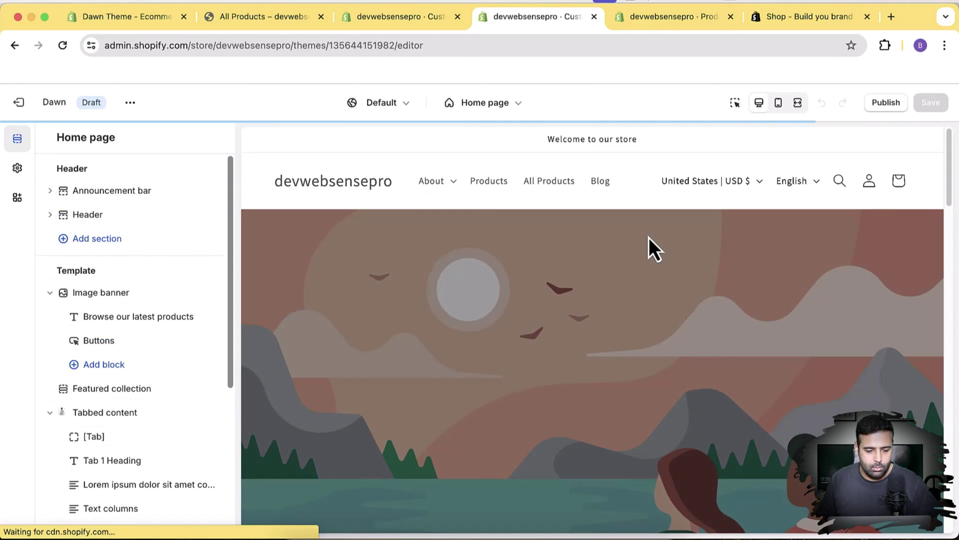
Preview the draft's Default collection and raise Product grid products per page to its maximum of 24.
click(499, 106)
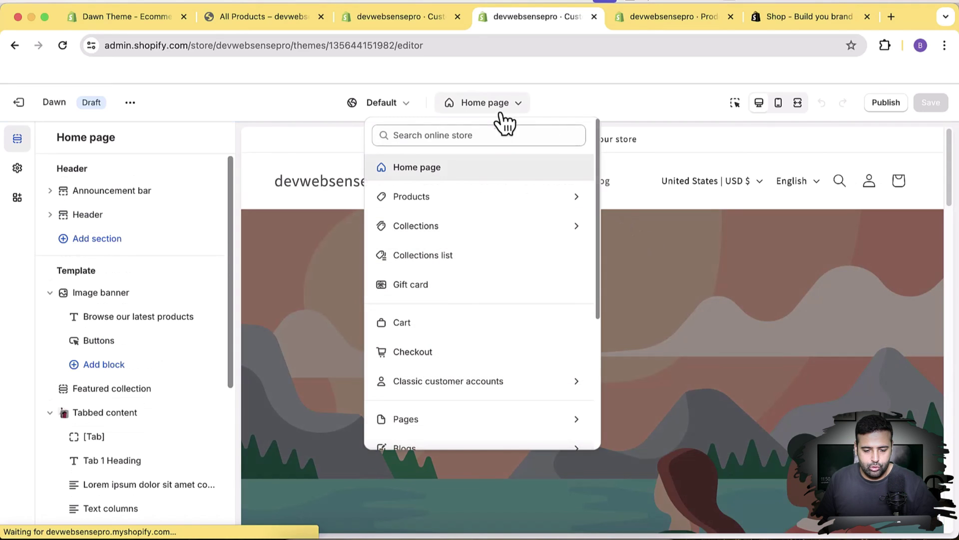
click(486, 225)
click(498, 203)
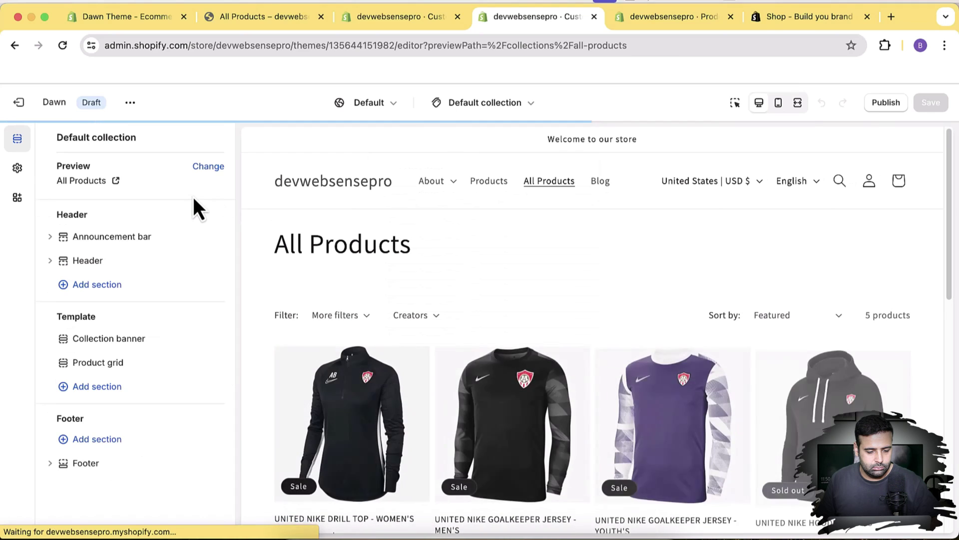
click(123, 364)
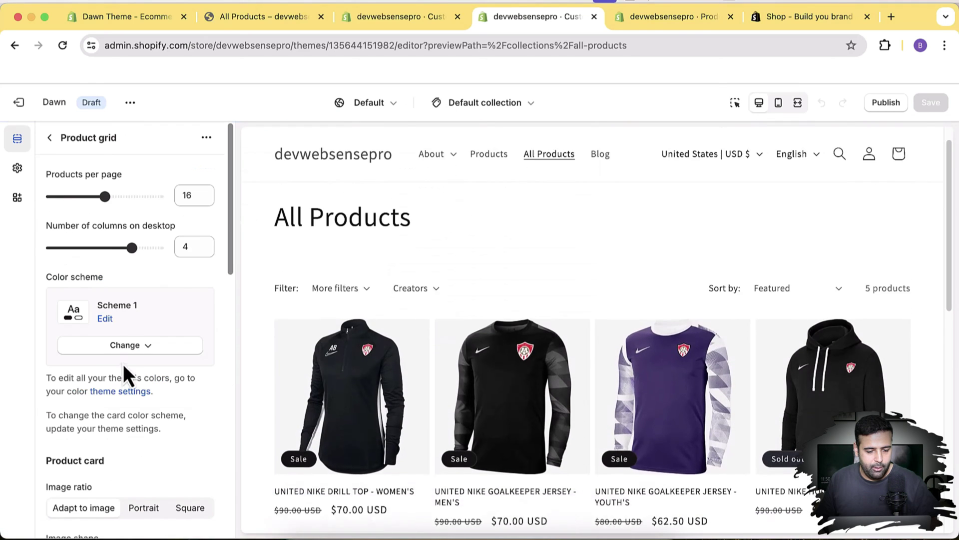
drag(105, 196, 159, 197)
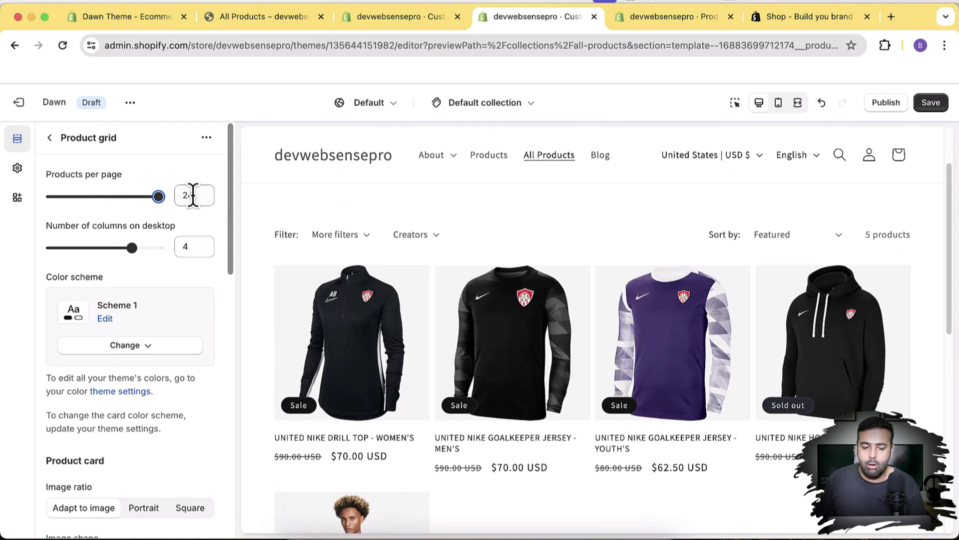
double_click(193, 195)
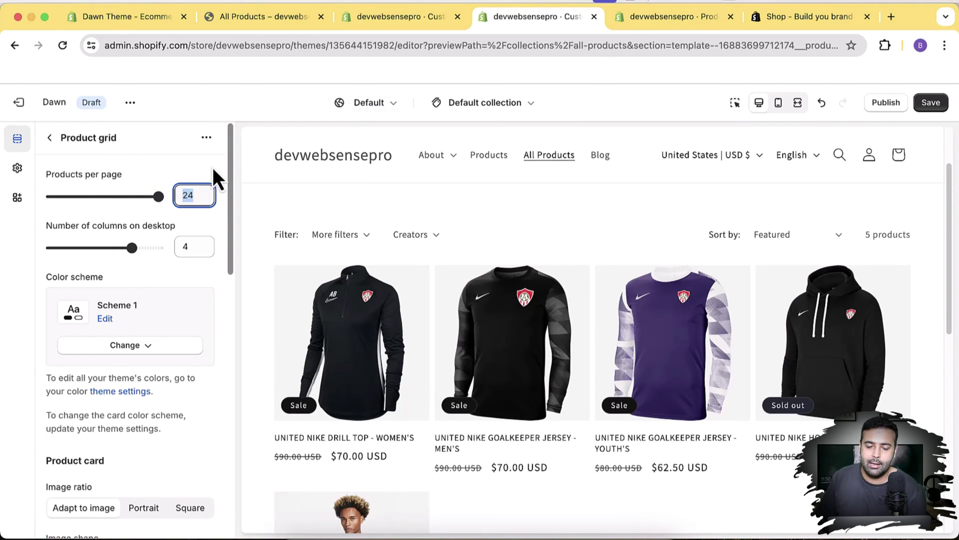
Compare the live theme's Product grid at 36 products per page with the Dawn changelog note.
click(389, 23)
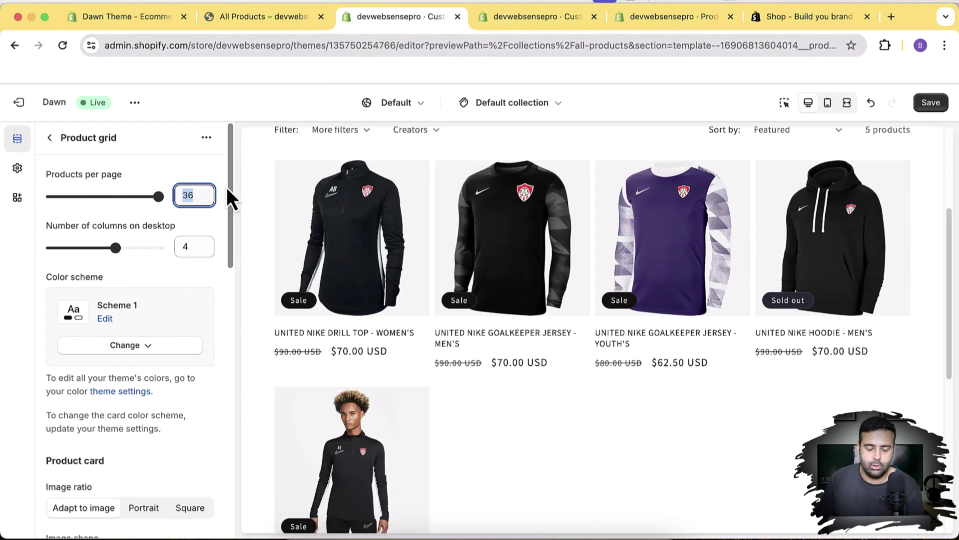
click(195, 218)
double_click(185, 199)
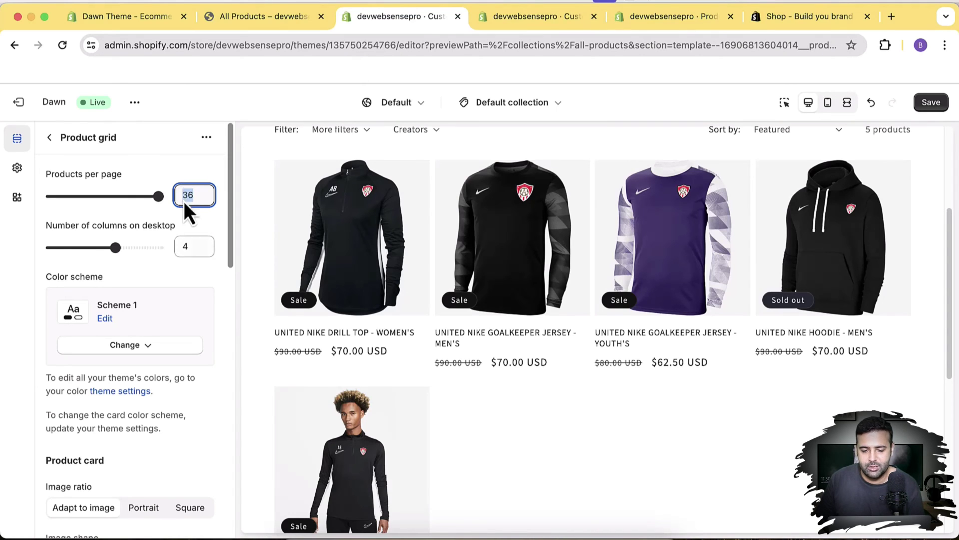
click(134, 24)
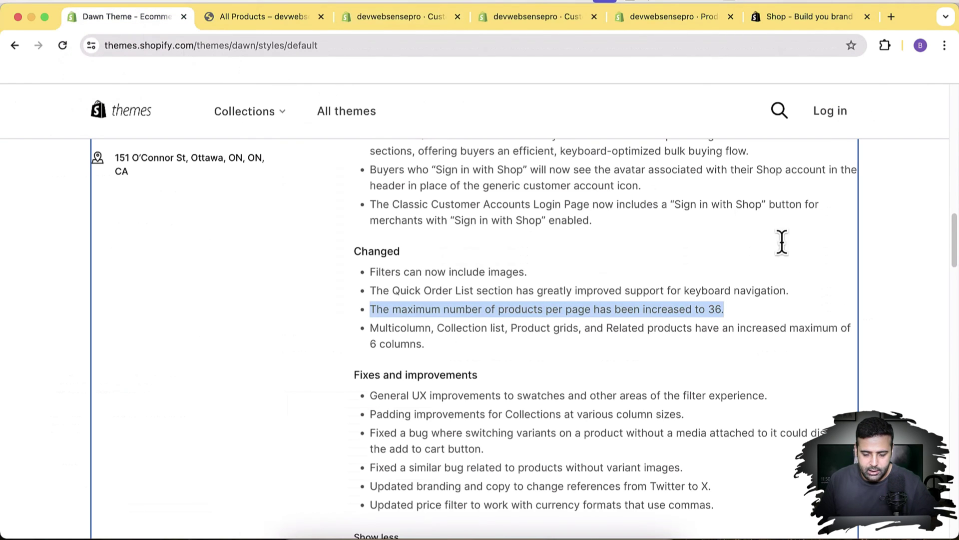
scroll(747, 275, down, 1)
click(401, 336)
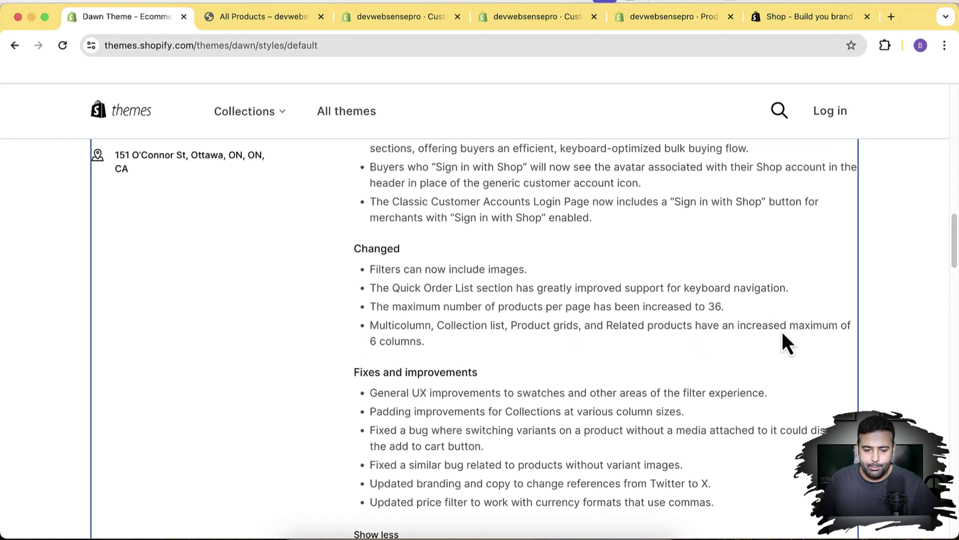
click(427, 23)
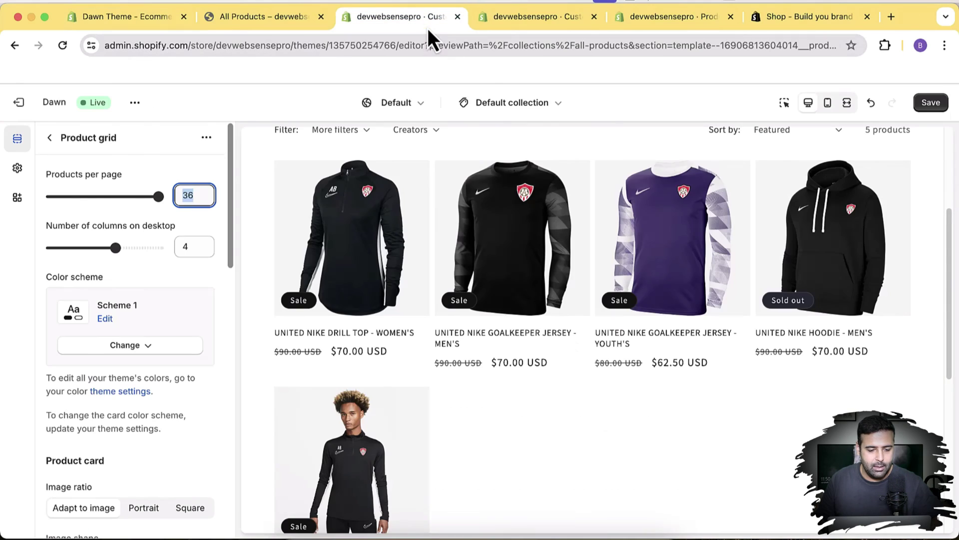
Add a Multicolumn section to the live collection template and give it a fourth column.
click(50, 139)
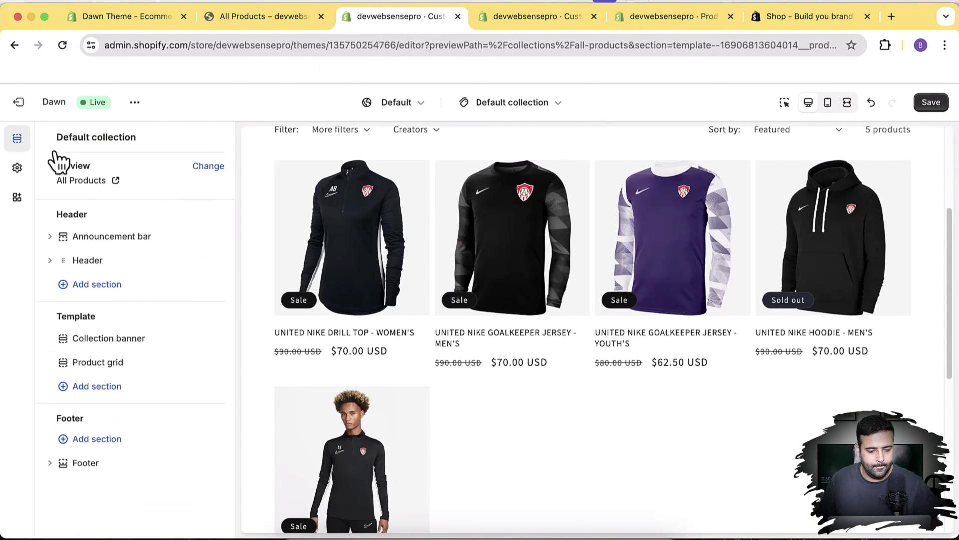
click(125, 387)
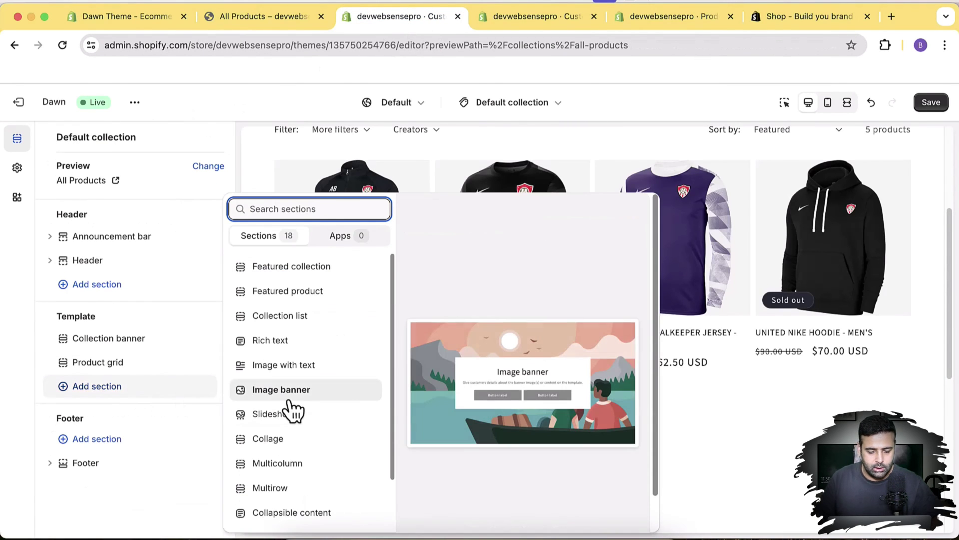
text(mul)
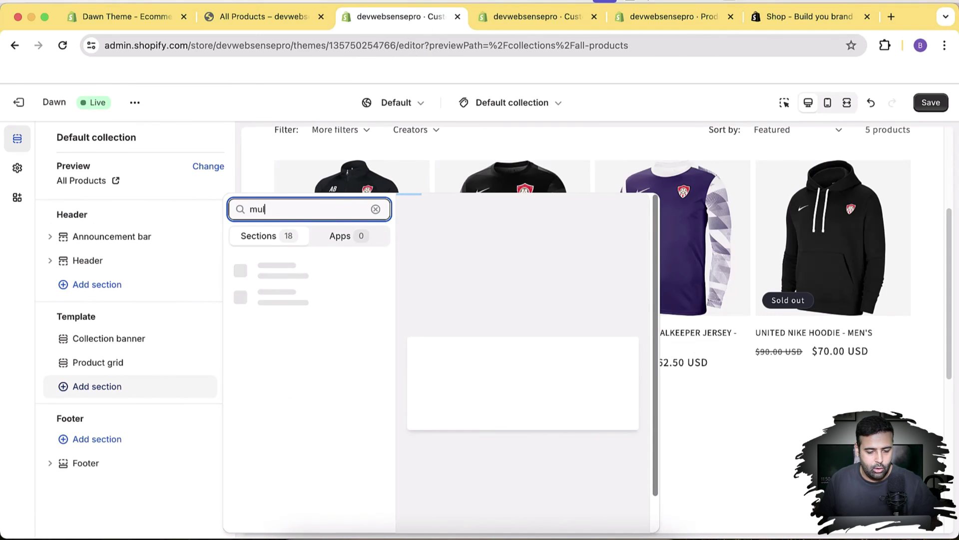
click(336, 282)
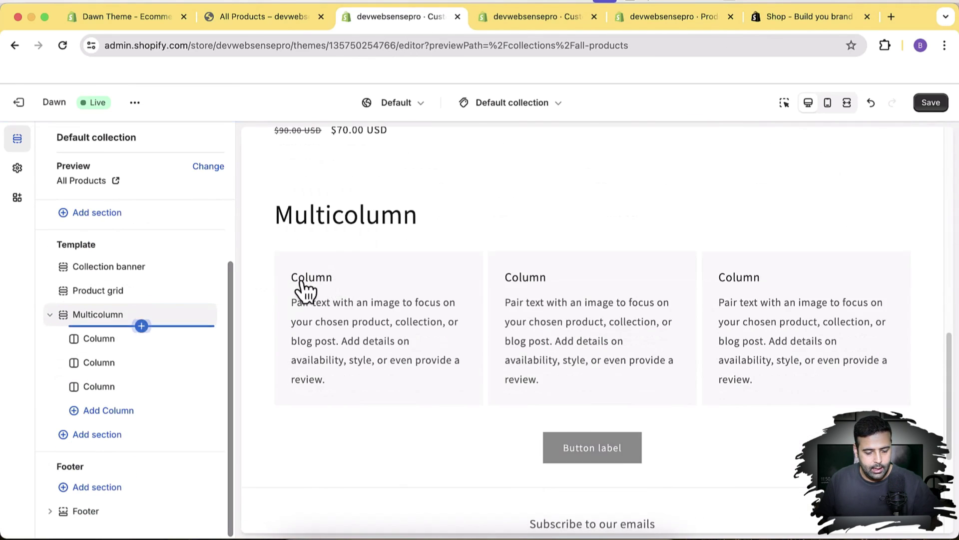
click(142, 325)
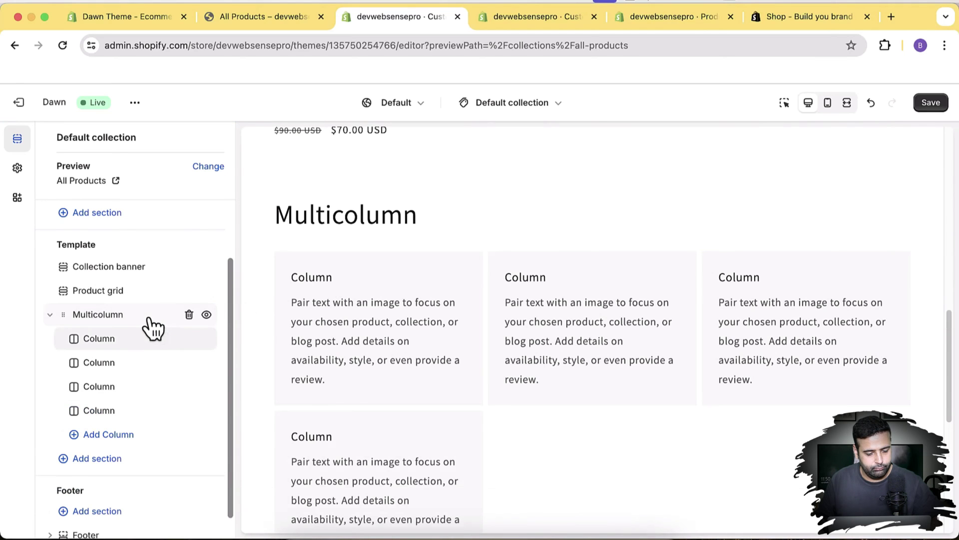
Set the live Multicolumn section to 6 desktop columns, then return to the draft's section list.
click(148, 319)
scroll(148, 319, down, 3)
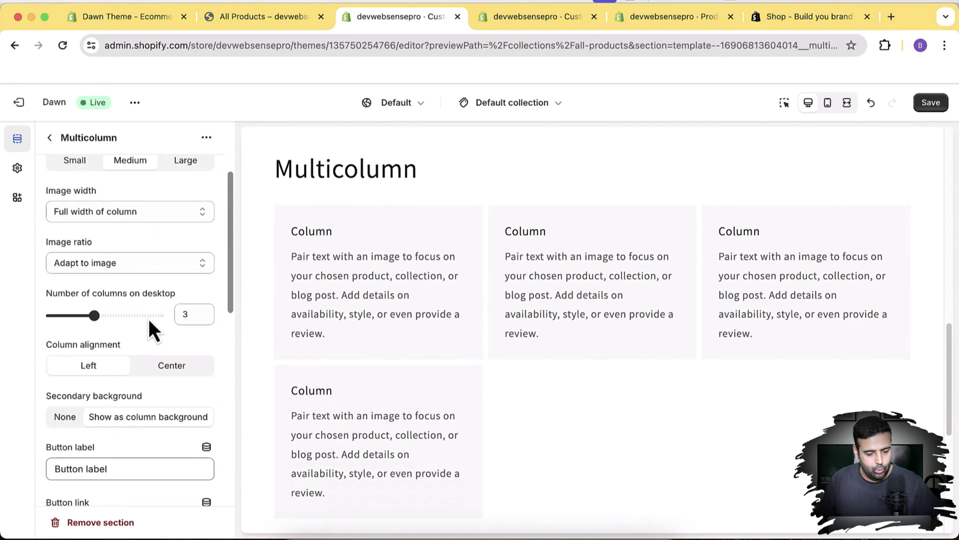
drag(95, 317, 191, 319)
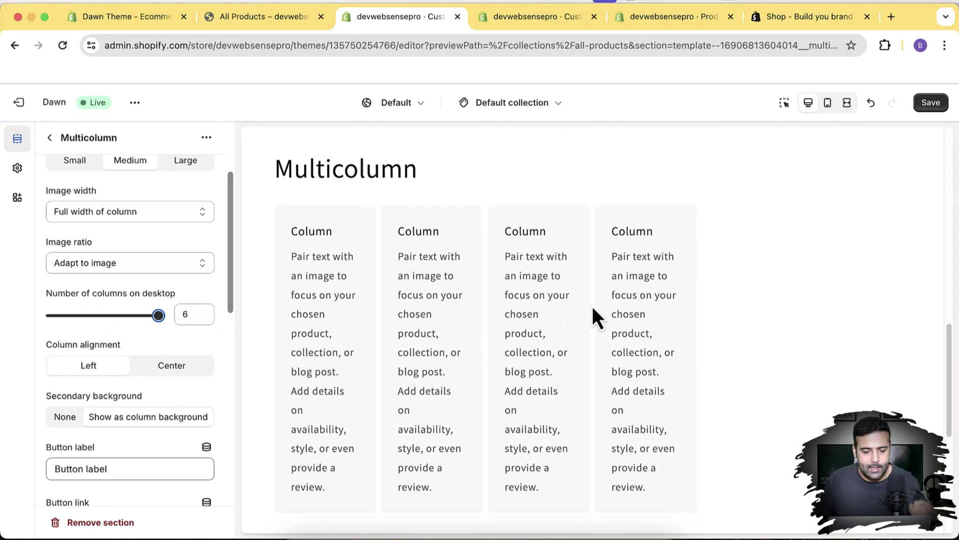
click(520, 25)
click(50, 138)
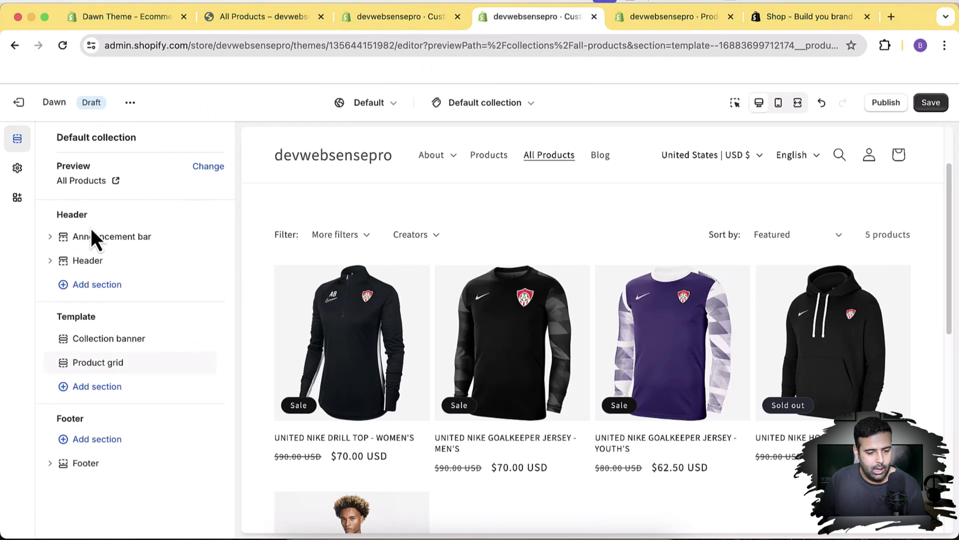
Add a Multicolumn section to the draft's collection template and drag desktop columns toward 6.
click(147, 390)
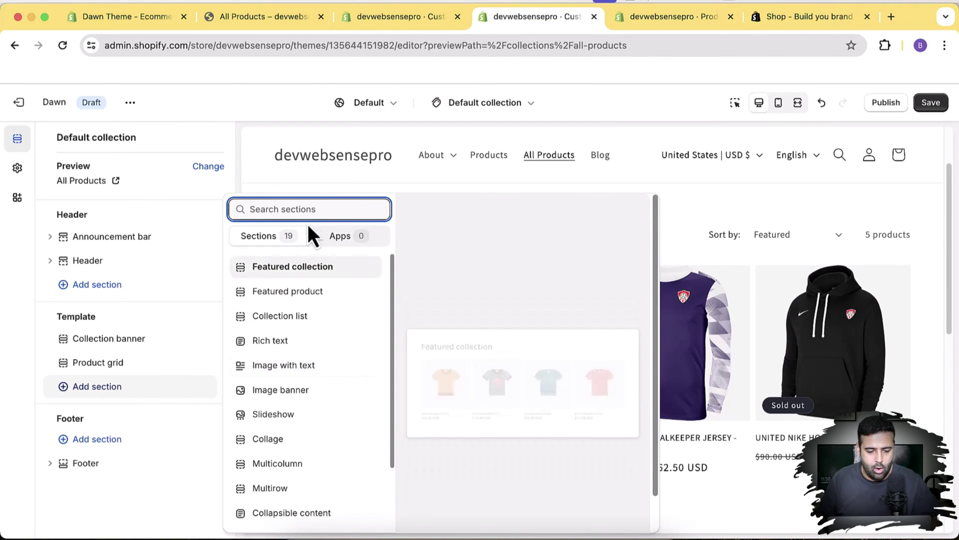
text(multi)
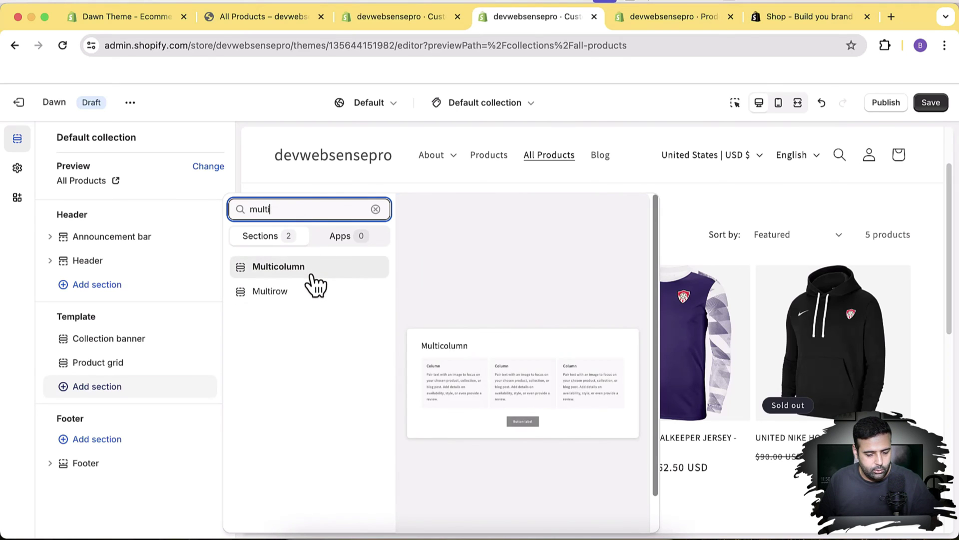
click(311, 273)
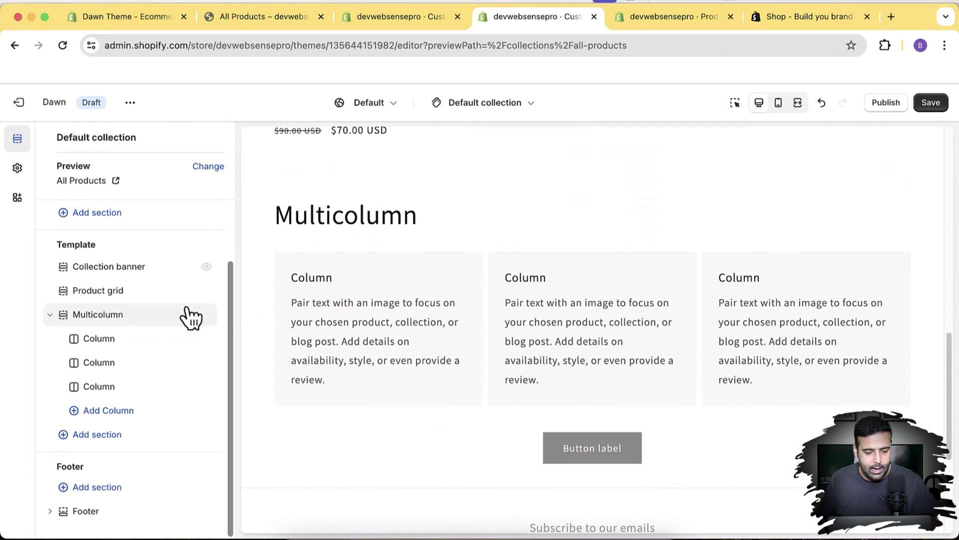
click(156, 318)
scroll(124, 345, down, 3)
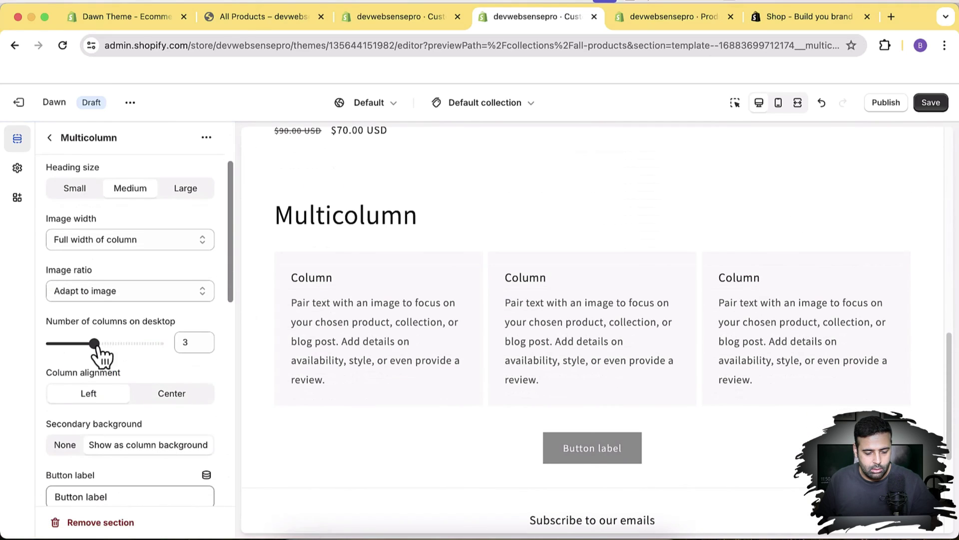
drag(95, 347, 190, 346)
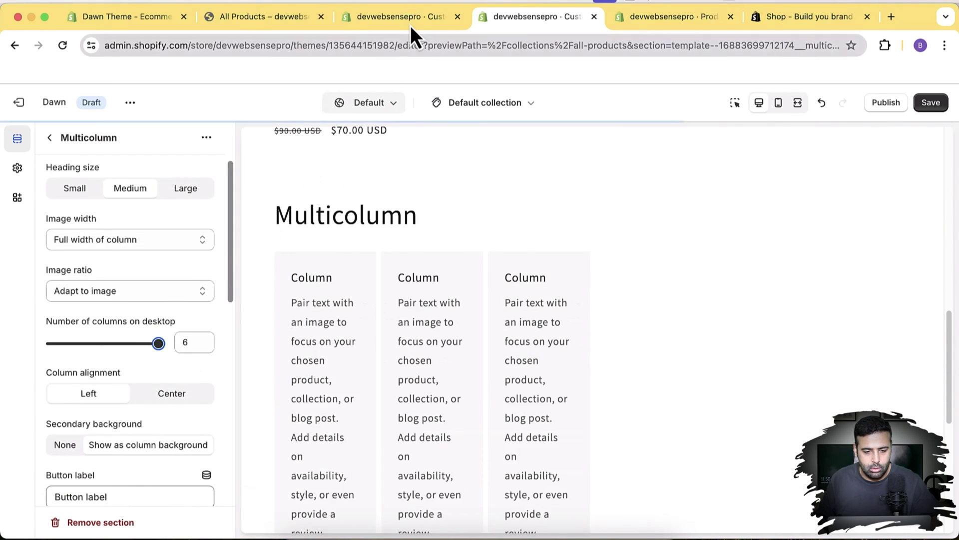
Compare the draft's Multicolumn result with the live theme editor and the Dawn changelog.
click(409, 25)
click(501, 19)
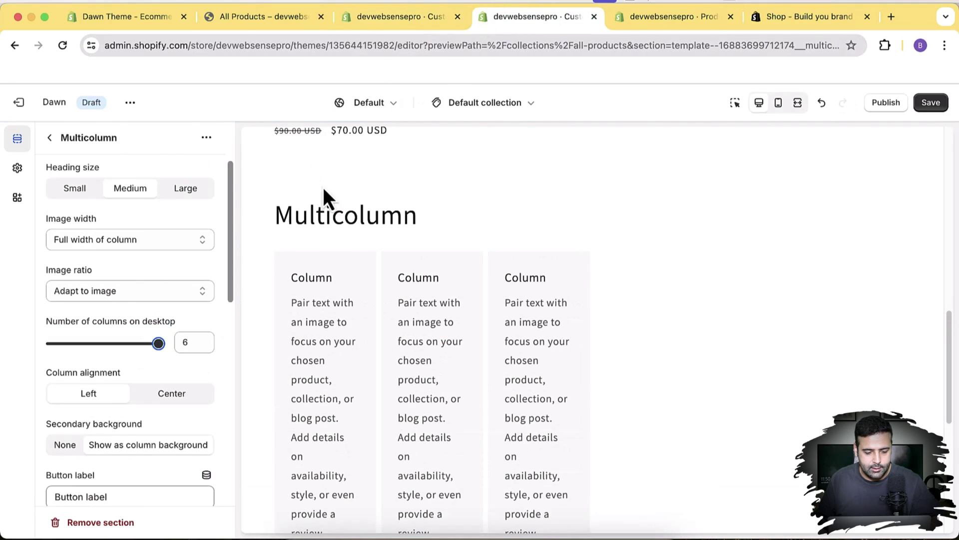
scroll(217, 288, down, 6)
scroll(217, 288, up, 5)
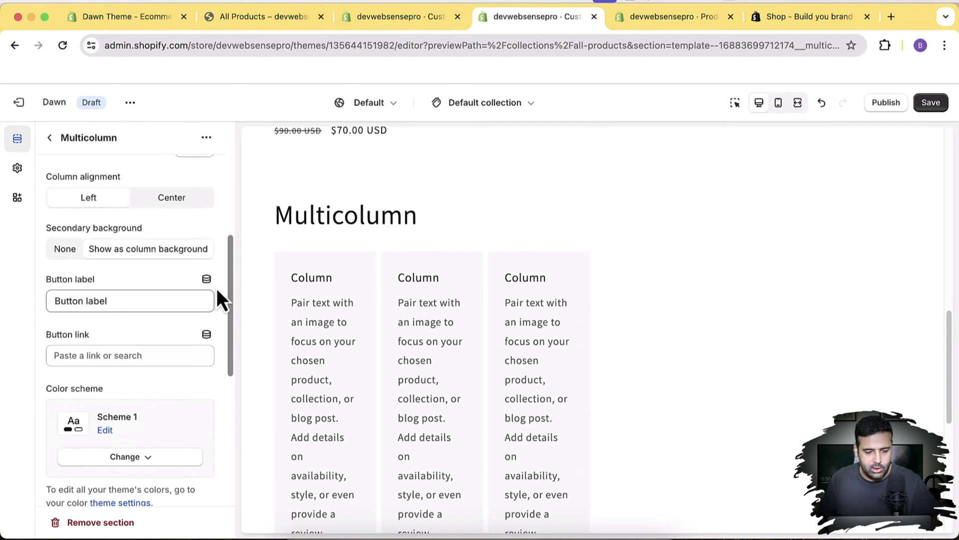
click(154, 25)
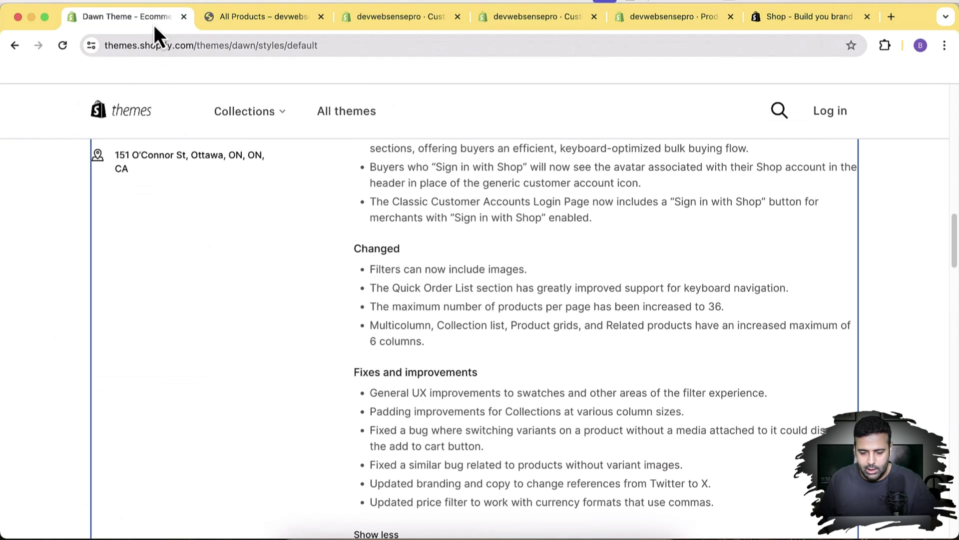
click(504, 14)
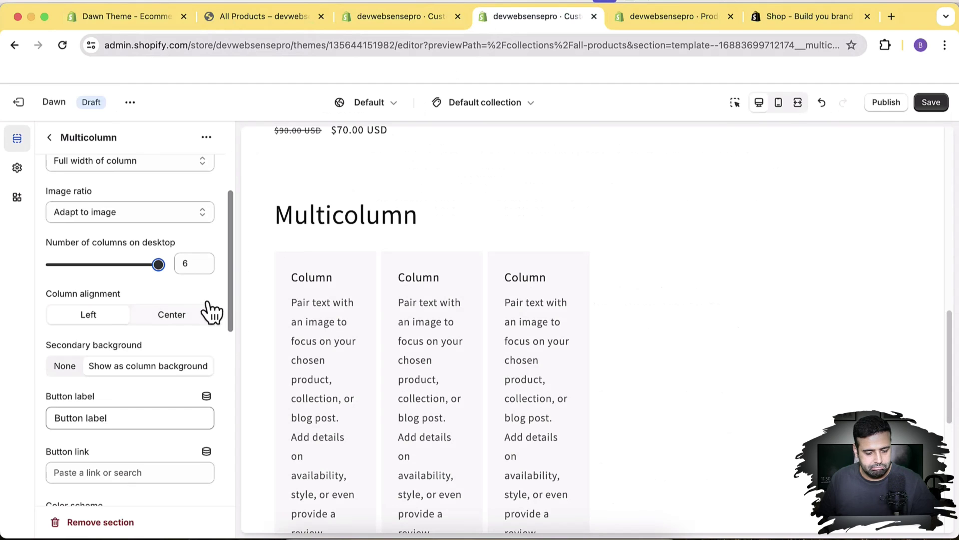
scroll(209, 308, down, 3)
scroll(209, 309, up, 5)
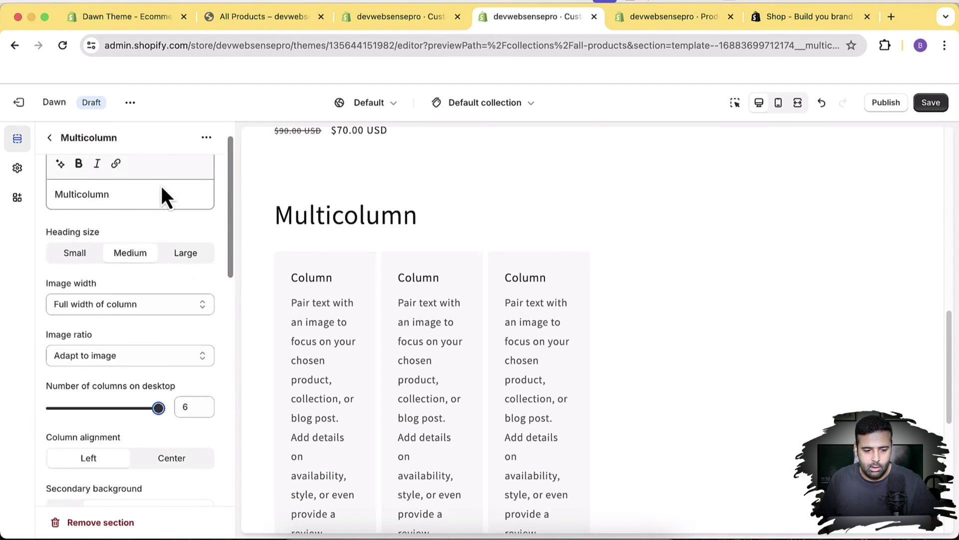
Check the draft theme's version in its options menu and return to the template's section list.
click(130, 103)
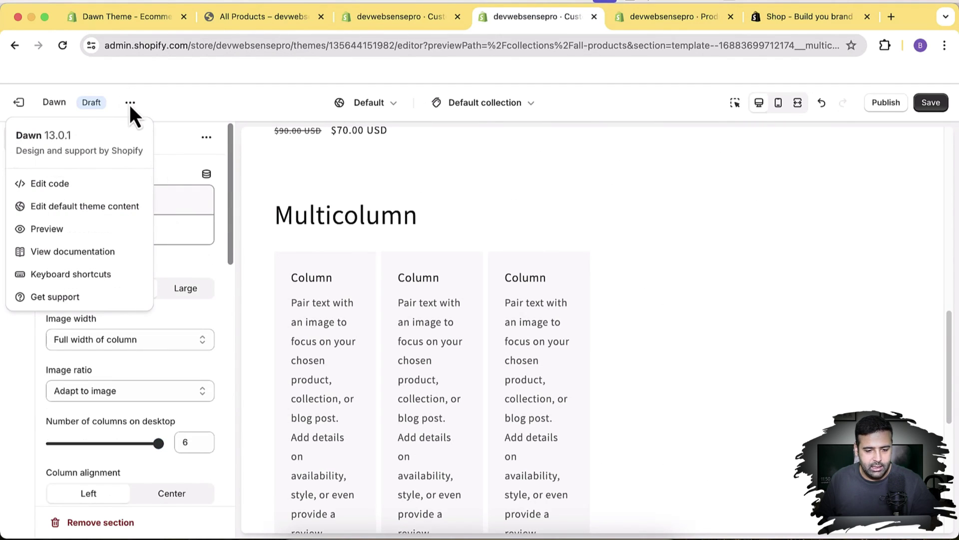
click(220, 230)
scroll(218, 269, down, 3)
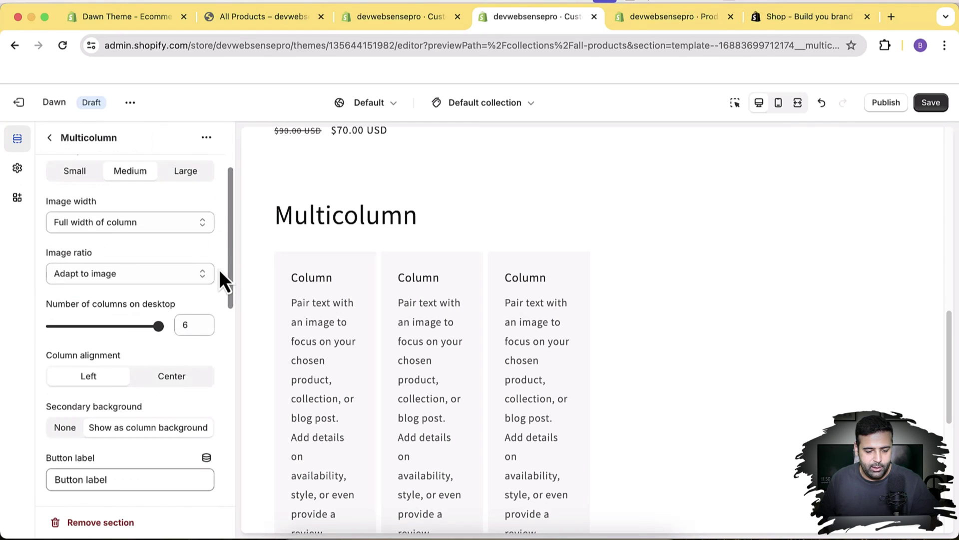
scroll(219, 269, up, 3)
scroll(219, 269, down, 10)
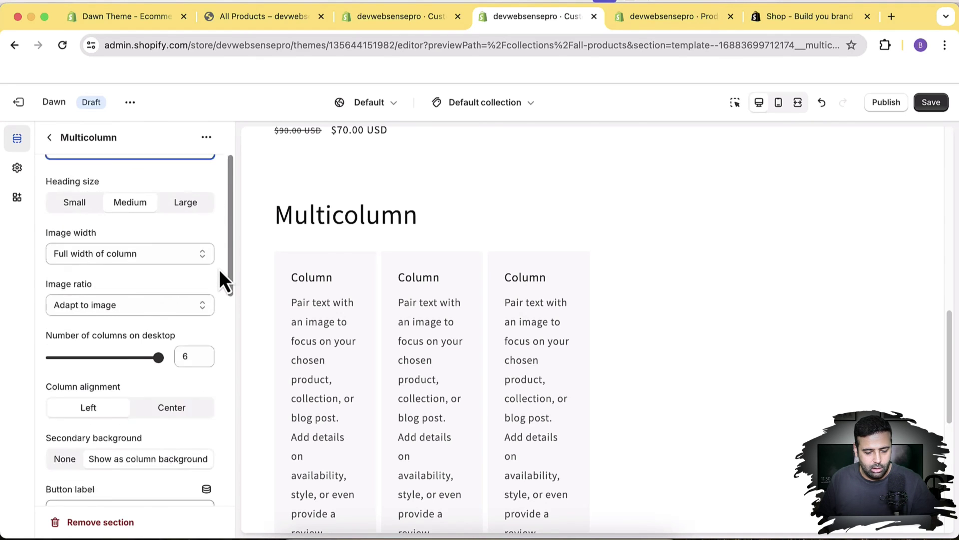
scroll(219, 268, up, 3)
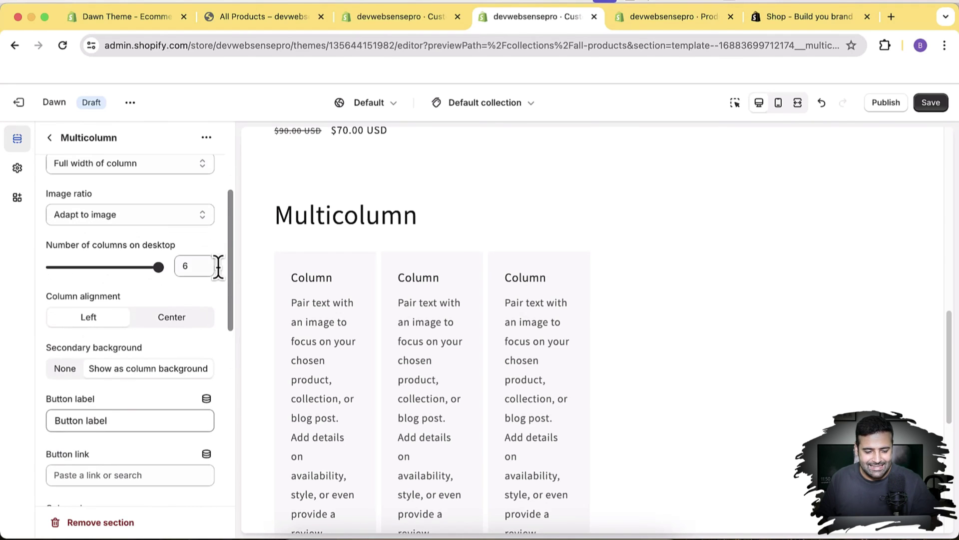
scroll(220, 272, up, 3)
click(53, 139)
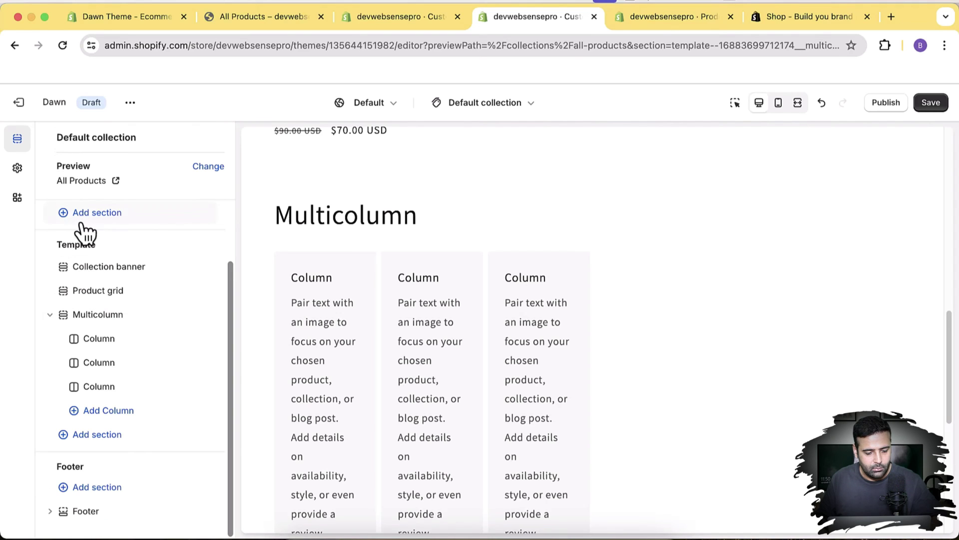
Add columns to the draft's Multicolumn section until it holds eight.
click(138, 420)
key(Down)
key(Down)
key(Down)
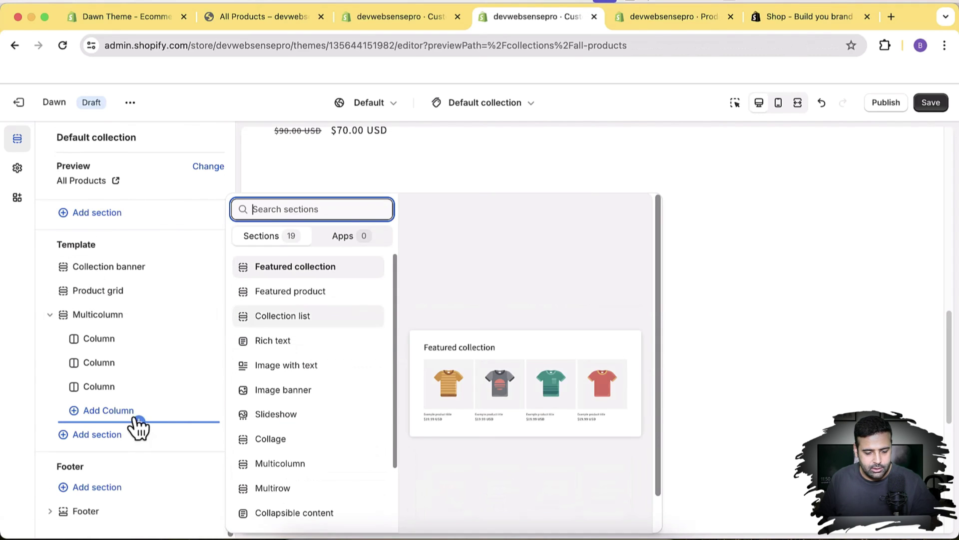
key(Escape)
click(123, 414)
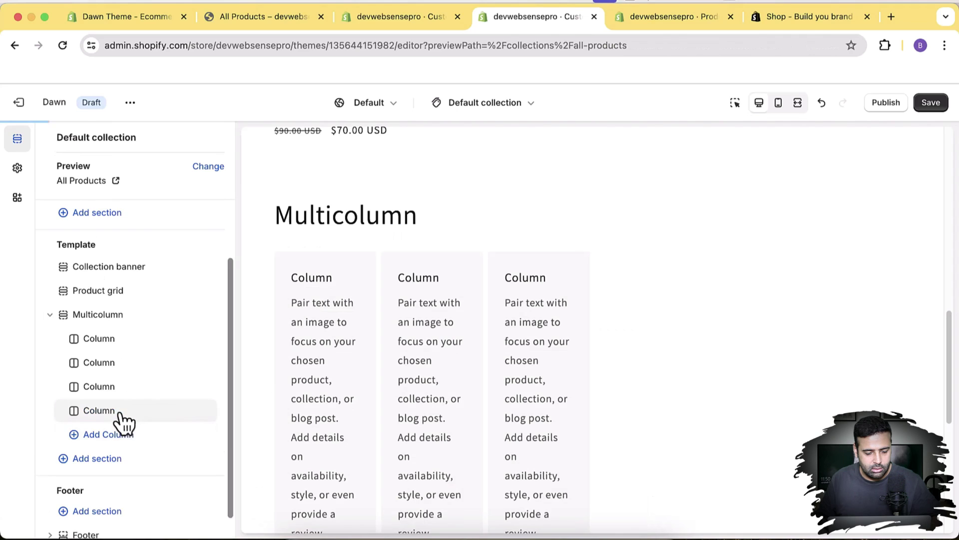
click(125, 415)
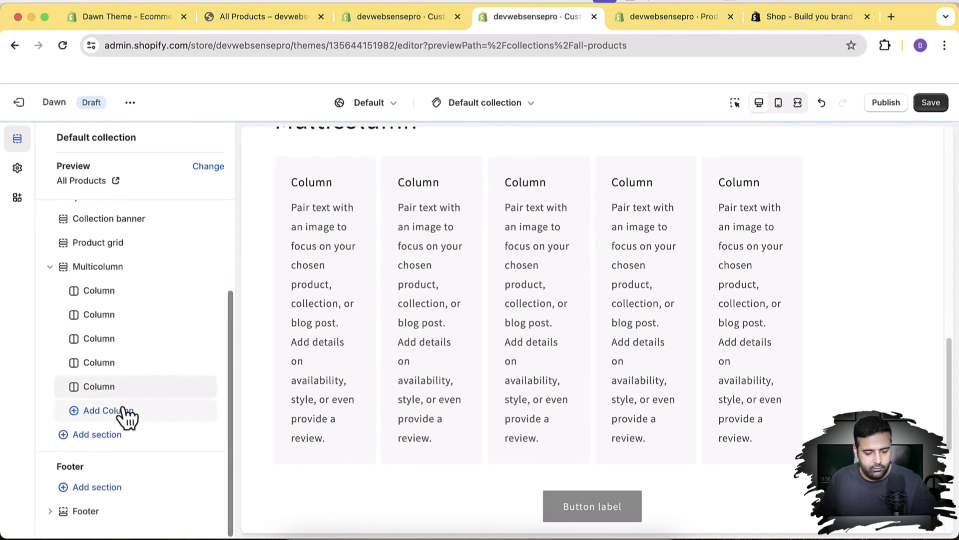
click(125, 415)
click(125, 417)
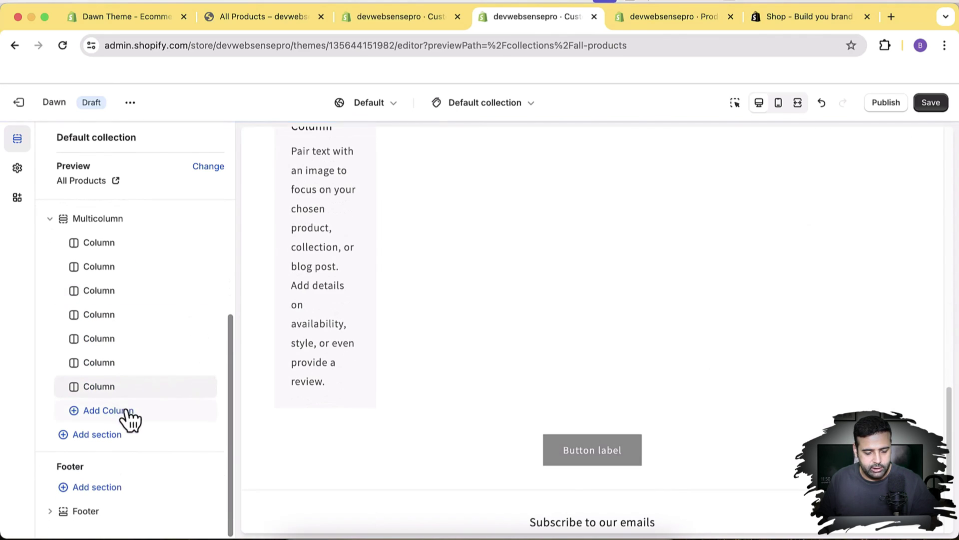
click(131, 415)
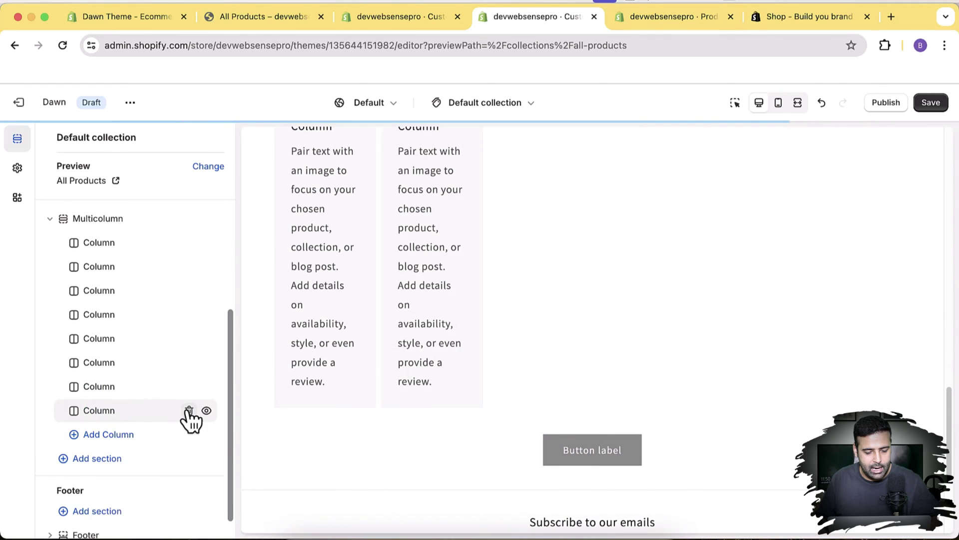
Delete two extra Column blocks to leave six, glancing at the Dawn release notes.
click(189, 411)
click(189, 387)
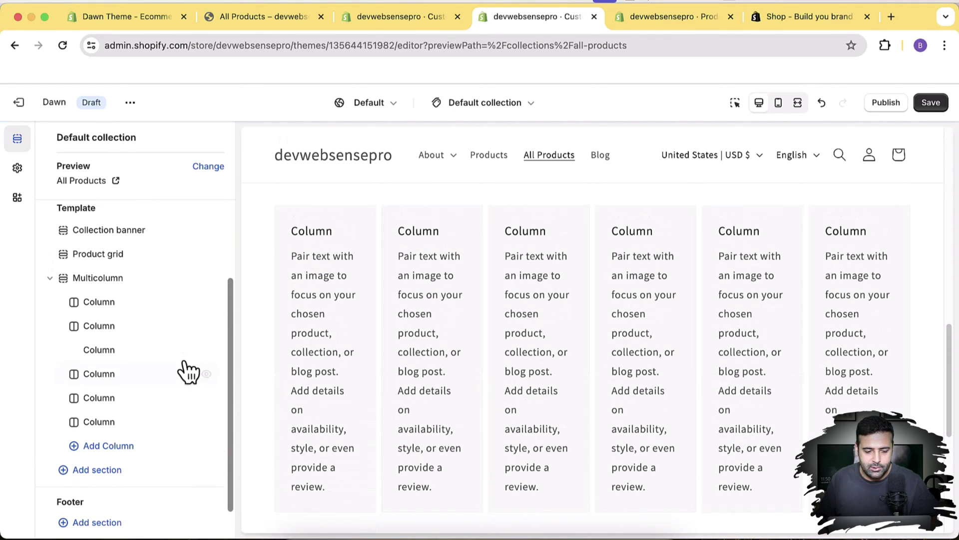
click(141, 20)
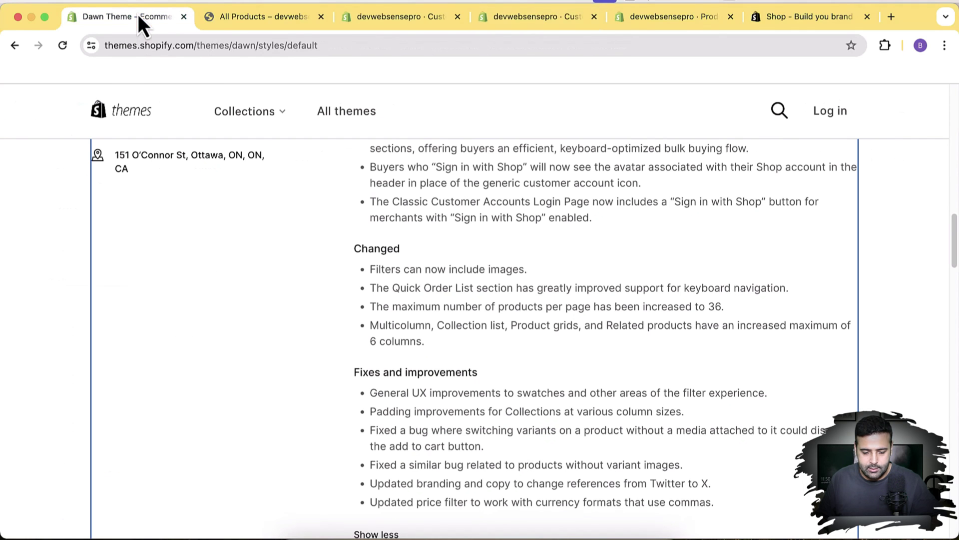
click(527, 30)
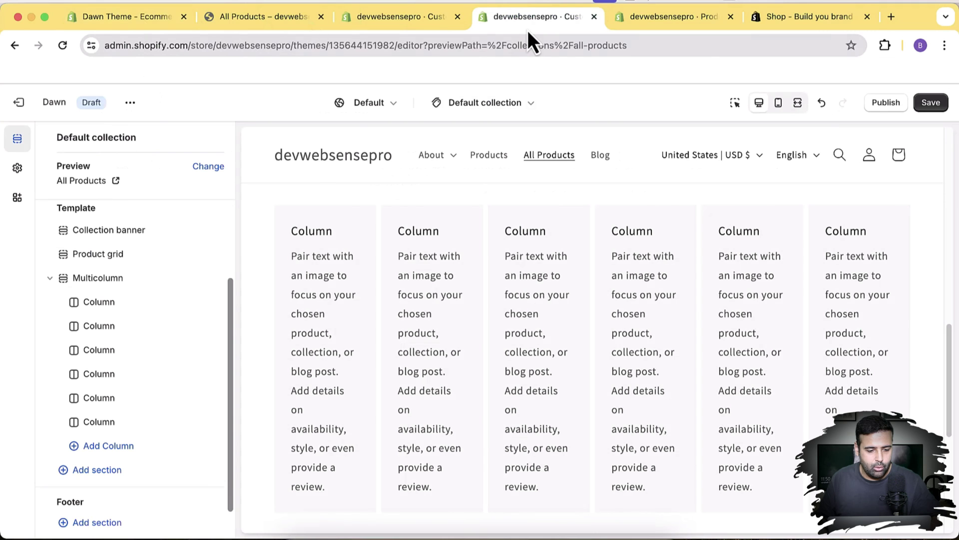
Switch the draft editor's preview to the Collections list page.
click(486, 113)
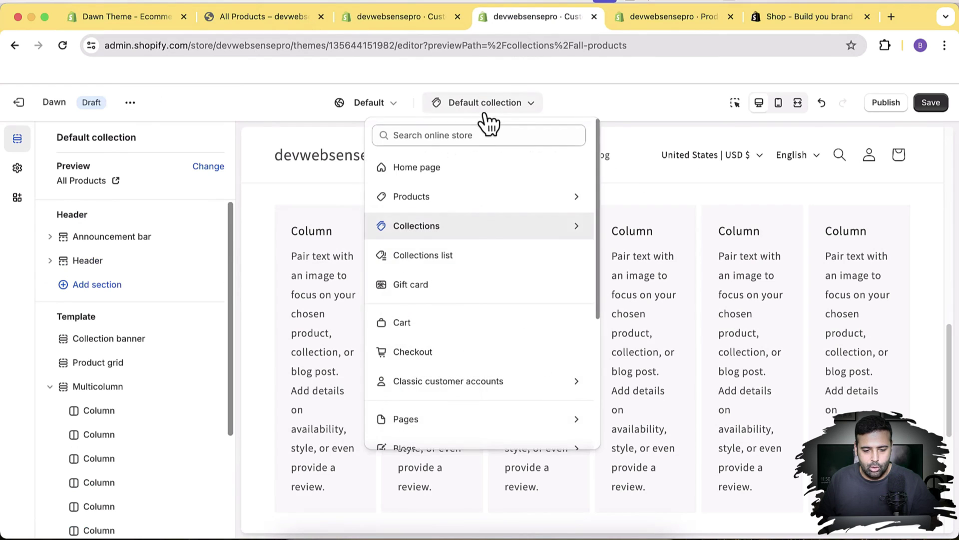
click(466, 170)
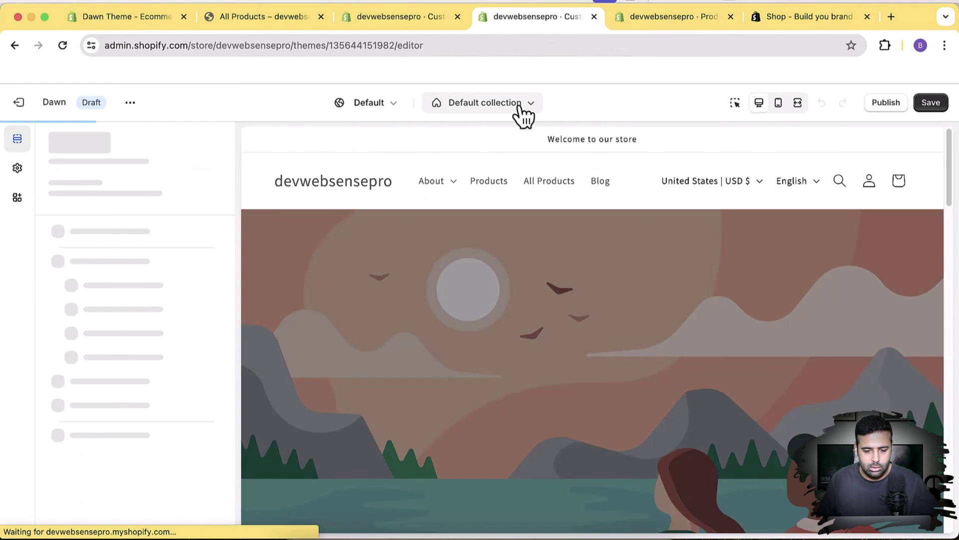
click(520, 111)
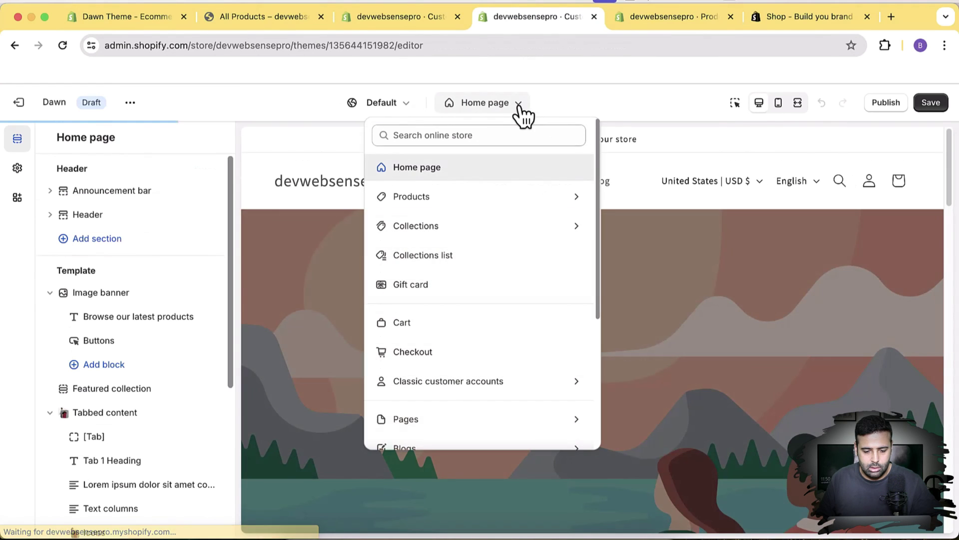
click(491, 261)
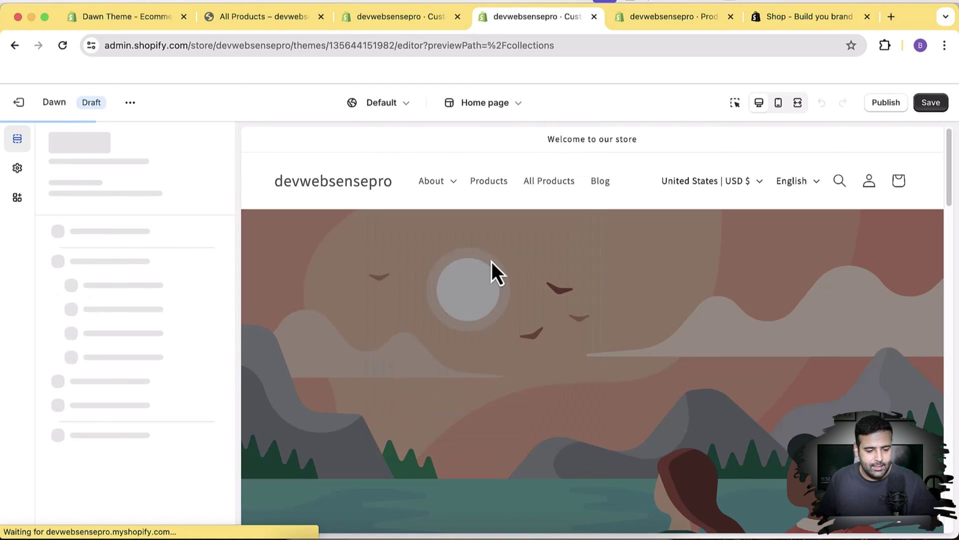
Raise the Collections list desktop columns from 3 to 5 and confirm the theme is Dawn 13.0.1.
scroll(827, 282, down, 1)
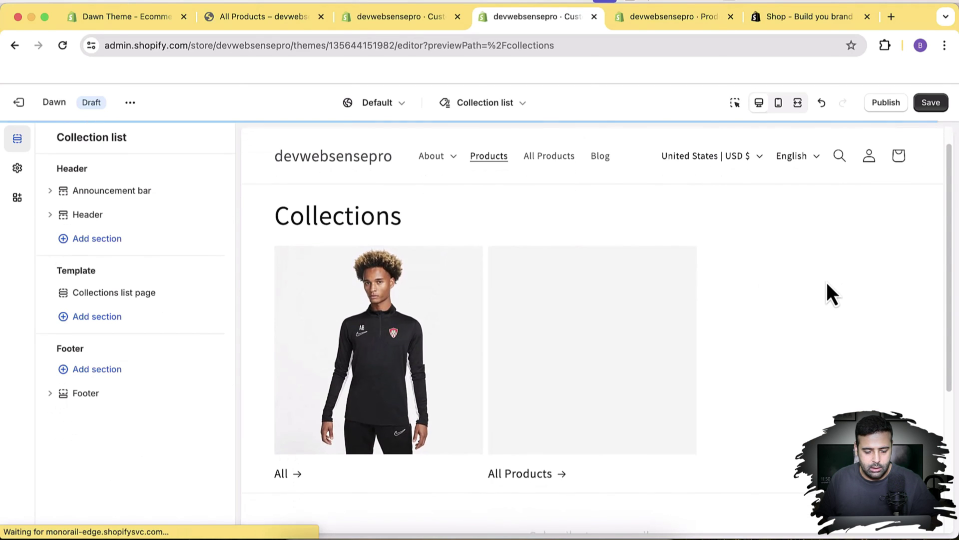
click(144, 295)
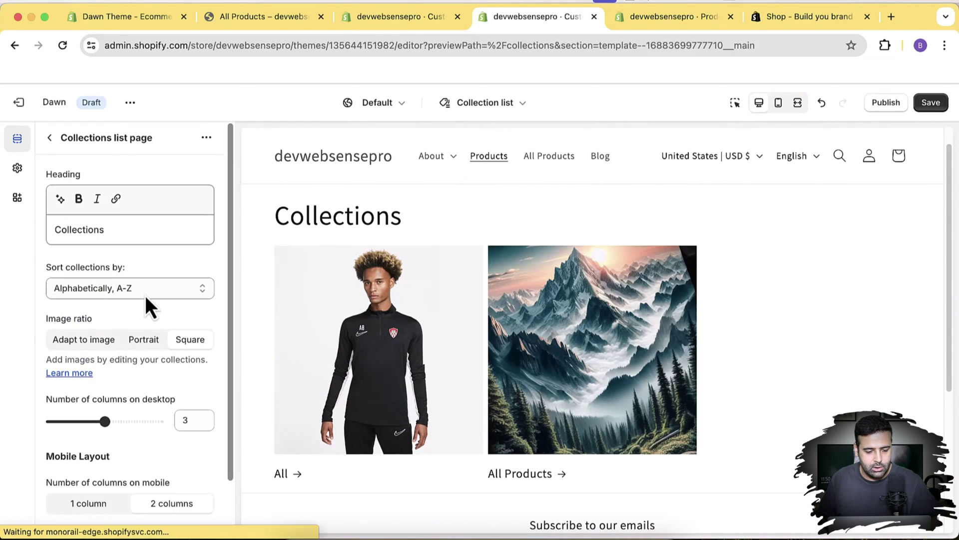
scroll(133, 316, down, 2)
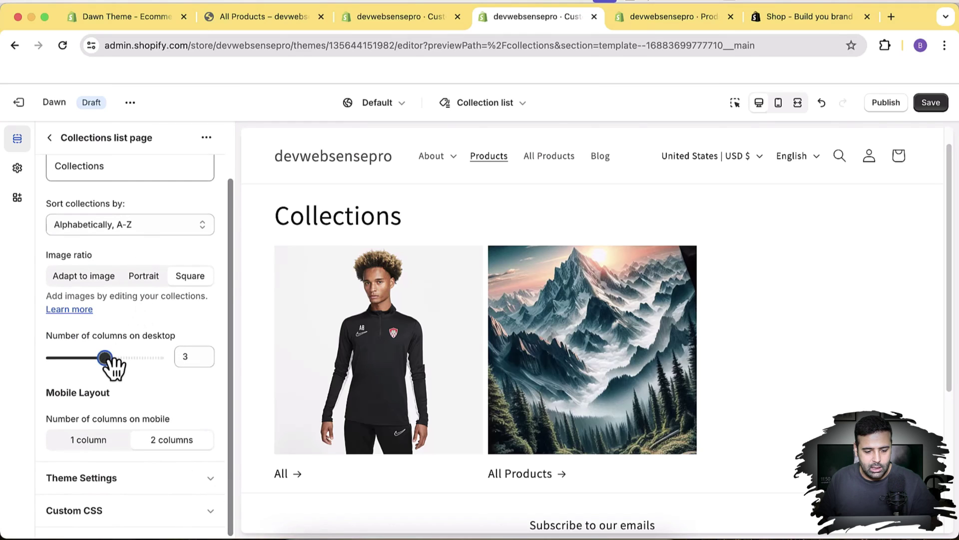
drag(111, 361, 166, 363)
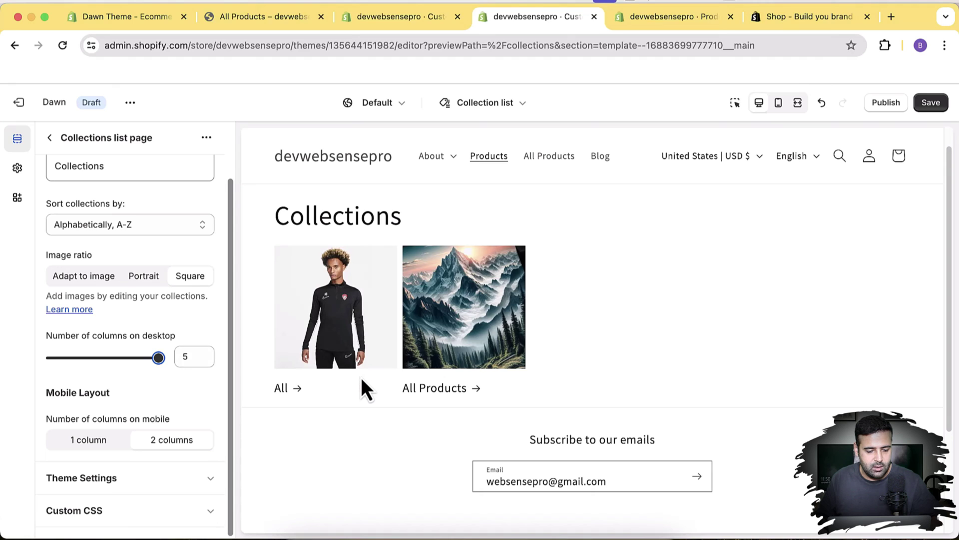
click(130, 103)
triple_click(25, 136)
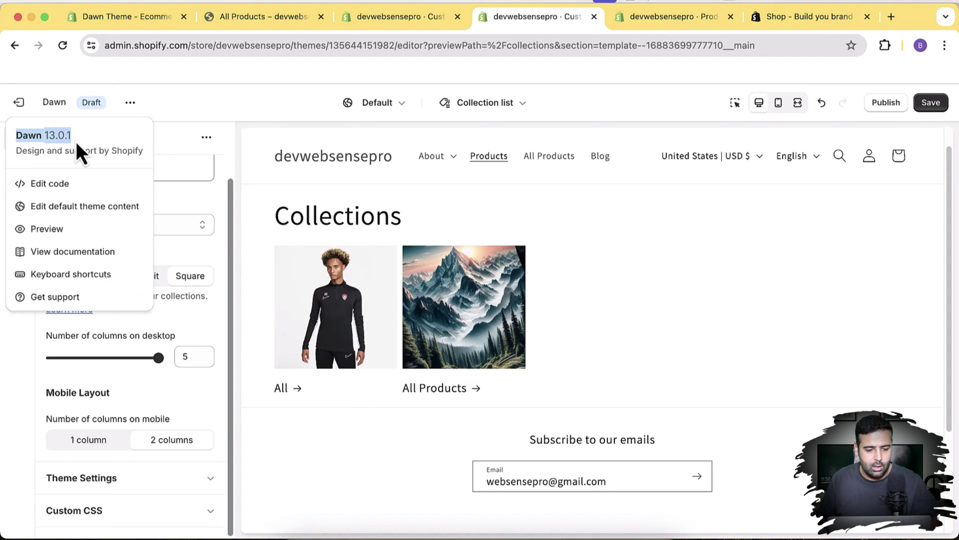
click(158, 139)
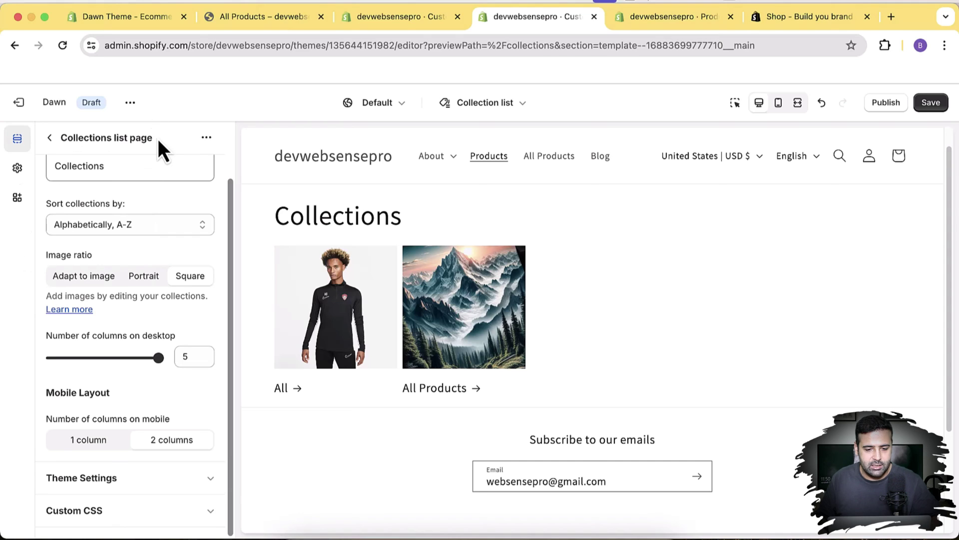
In the live theme, preview Collections list and raise its desktop columns from 3 to 6.
click(390, 17)
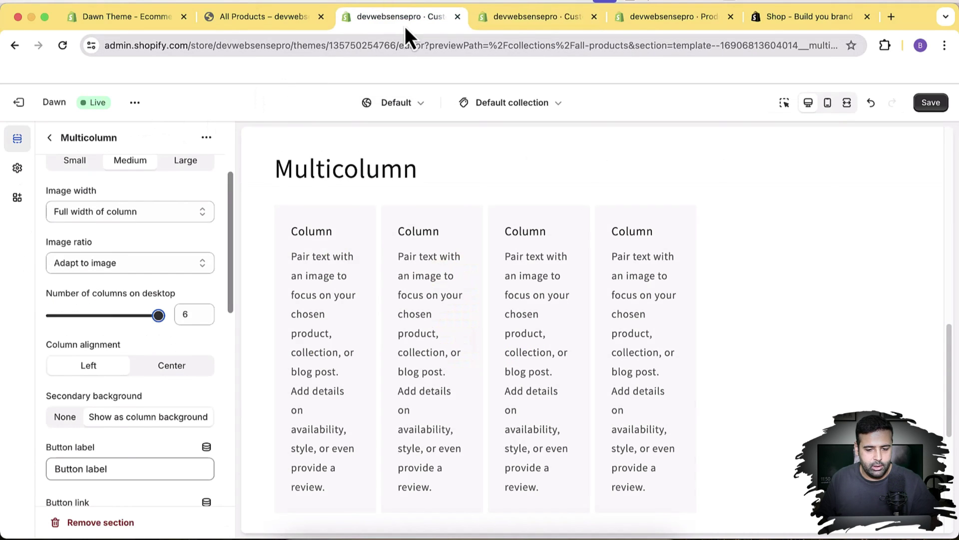
click(530, 103)
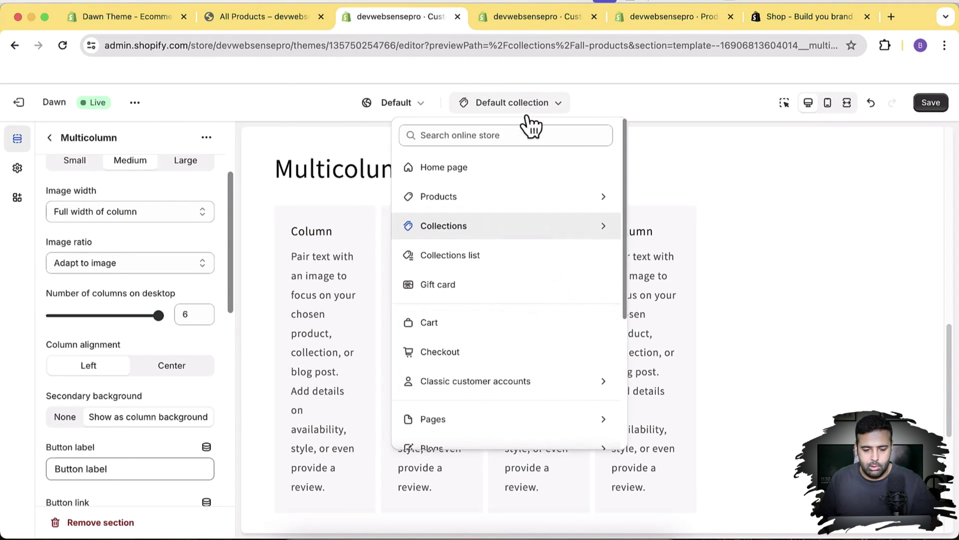
click(518, 254)
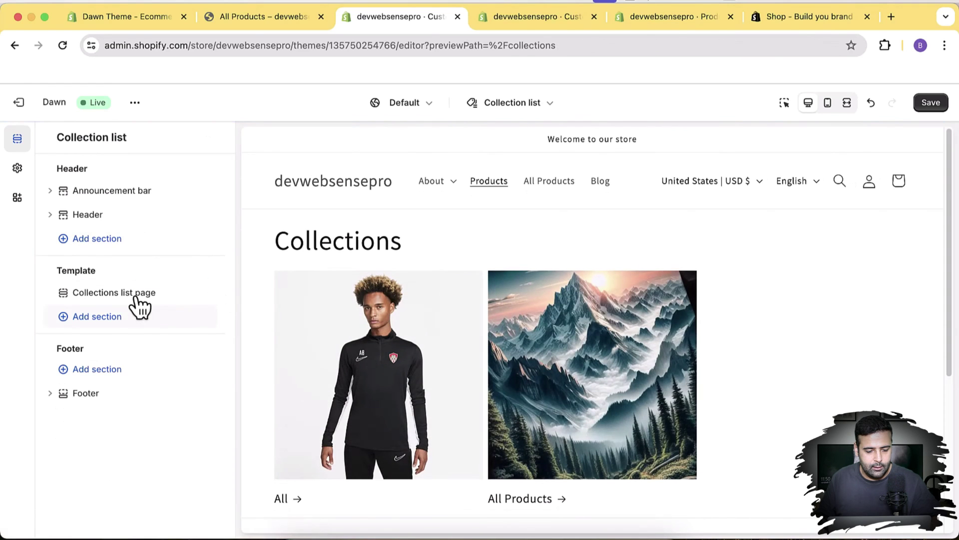
click(135, 298)
scroll(105, 379, down, 1)
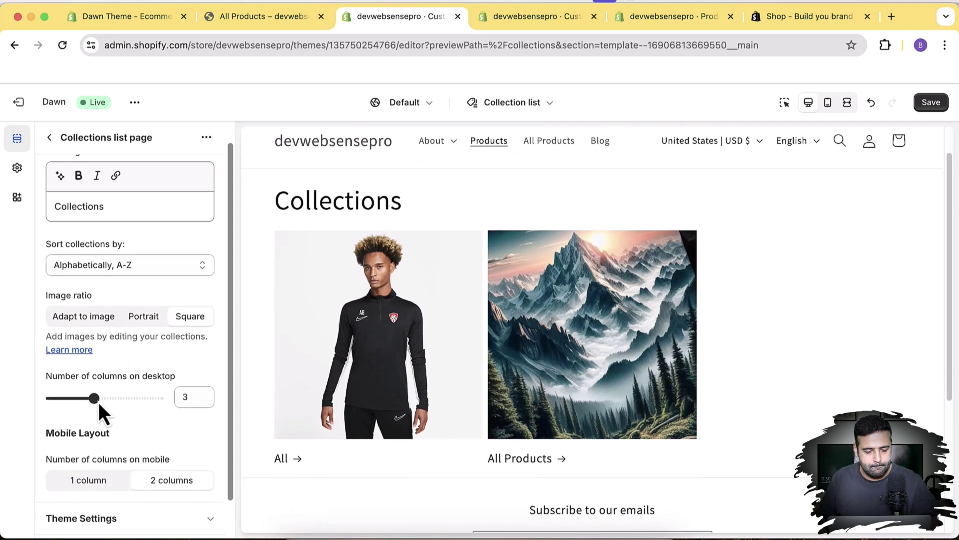
drag(110, 411, 184, 412)
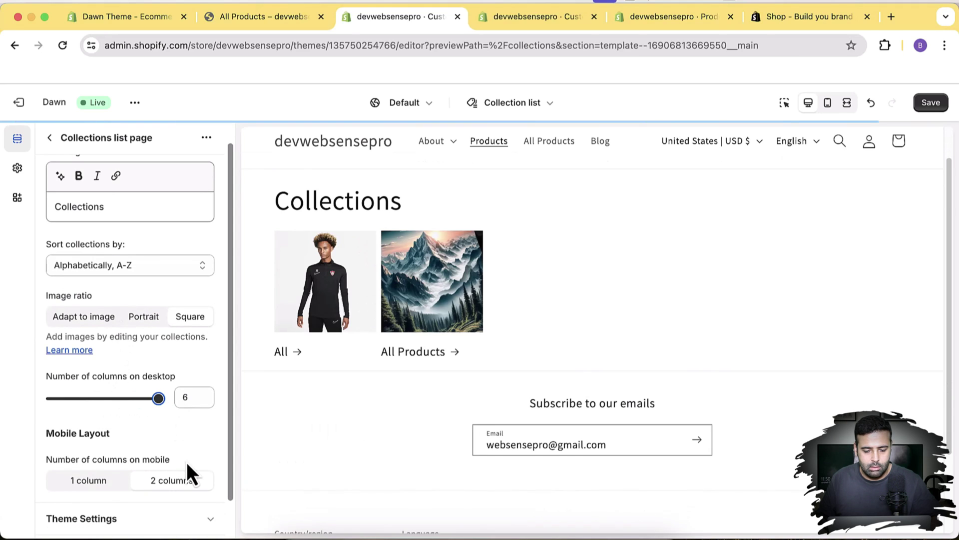
scroll(197, 463, down, 1)
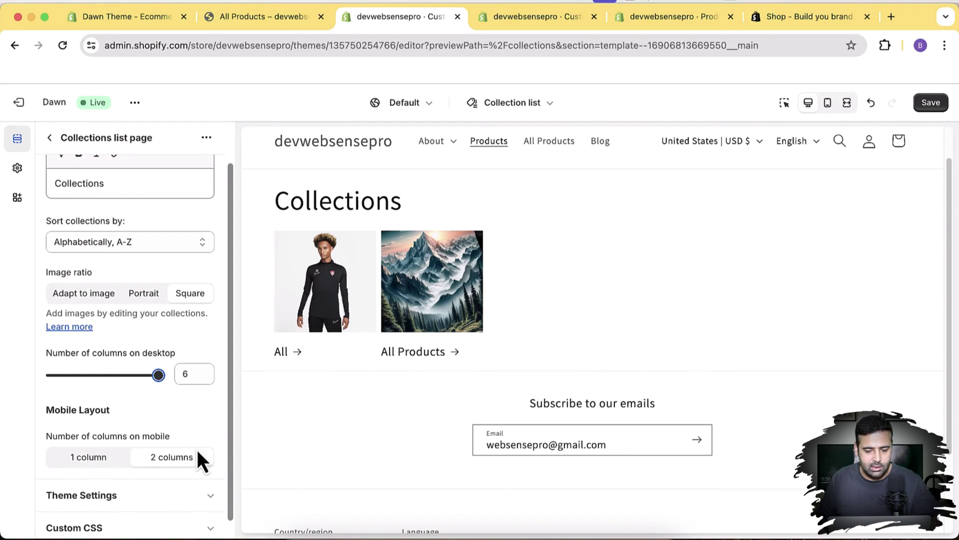
Compare the draft's 5 desktop columns with the live theme's 6, then bring up the Dawn changelog.
click(548, 28)
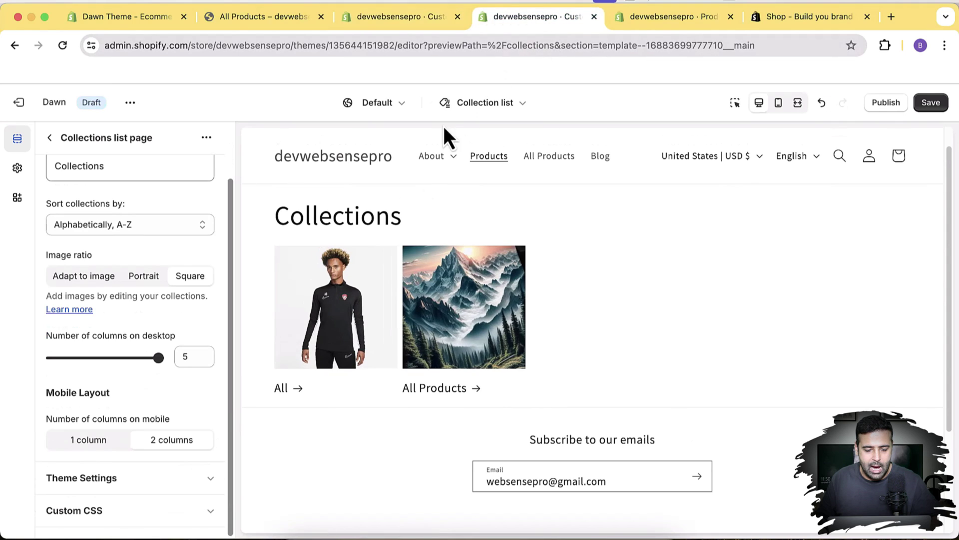
double_click(188, 357)
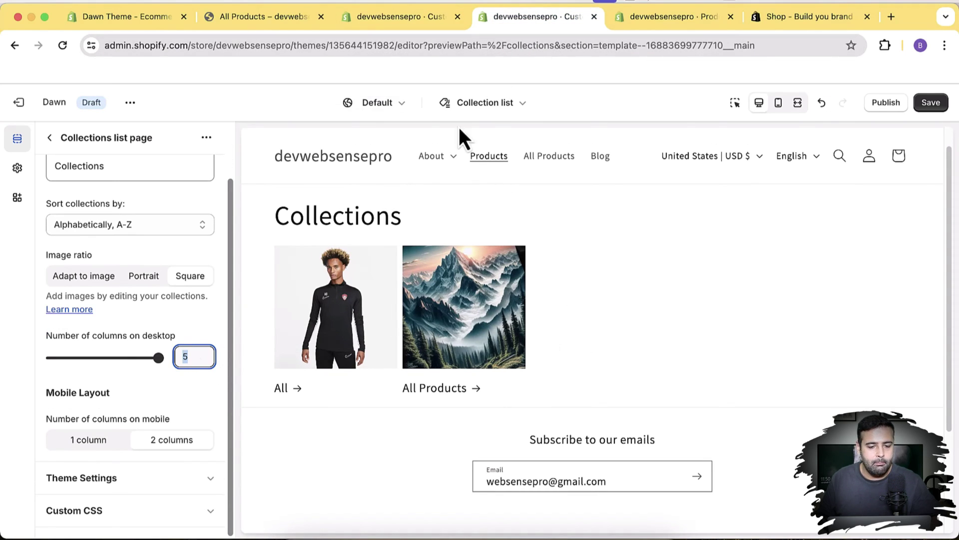
click(394, 23)
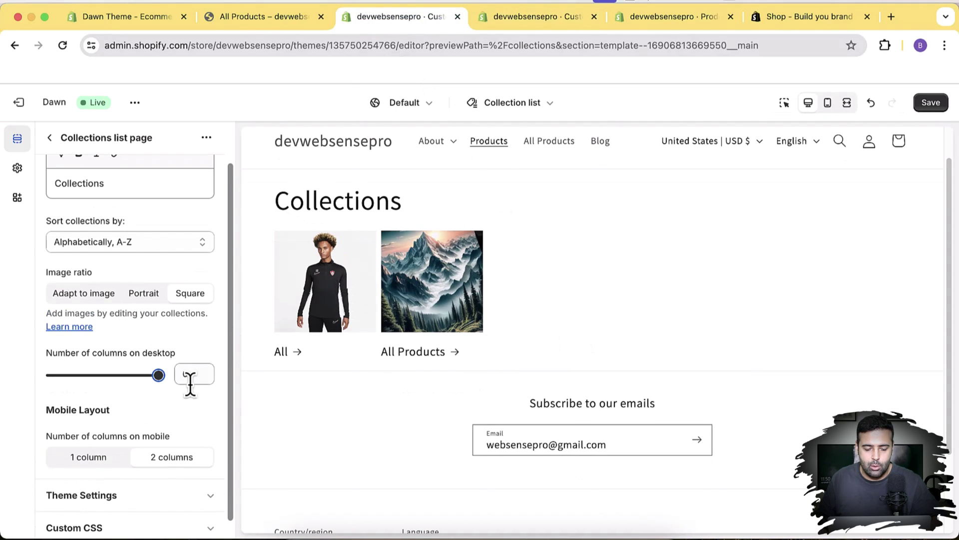
double_click(180, 374)
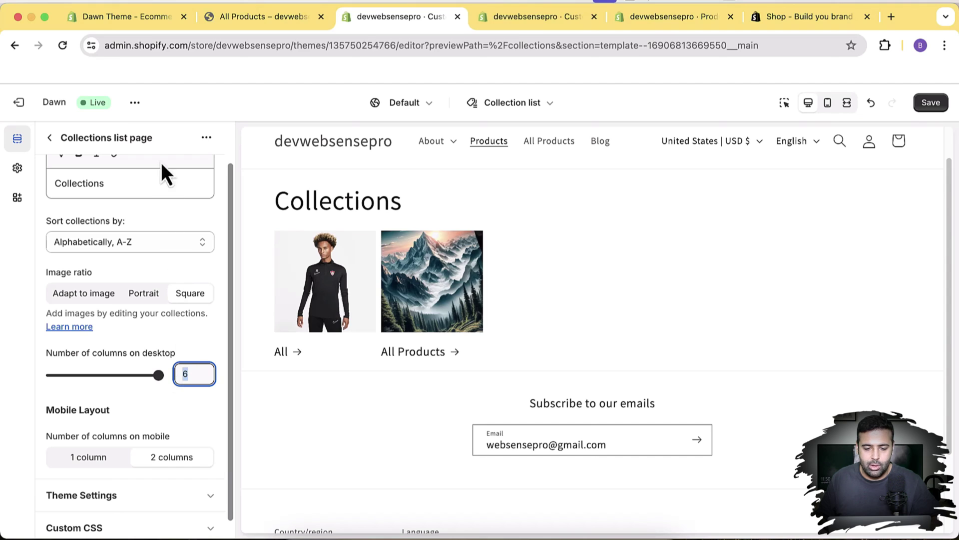
click(148, 24)
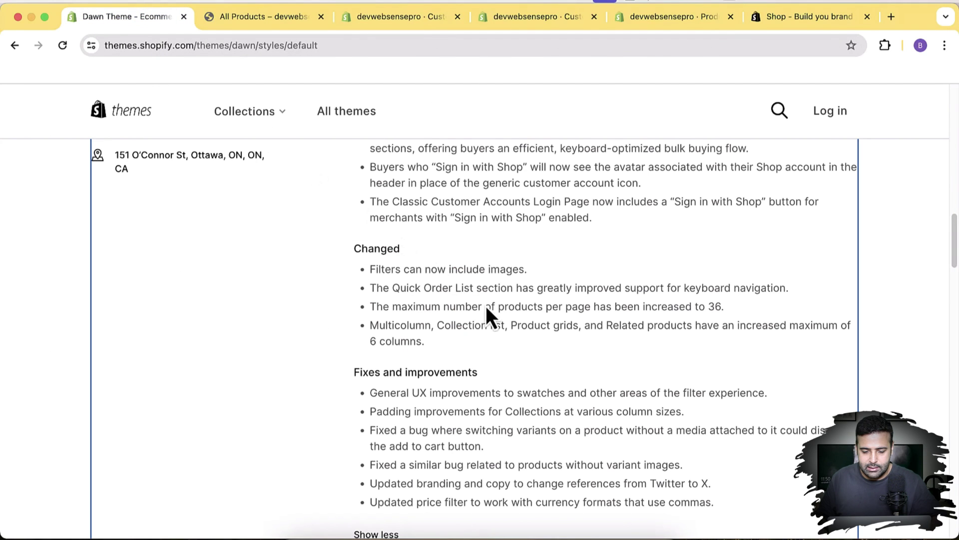
Highlight 'Related products' and 'Product grids' in the six-column changelog note, then return to the draft editor.
drag(512, 325, 690, 328)
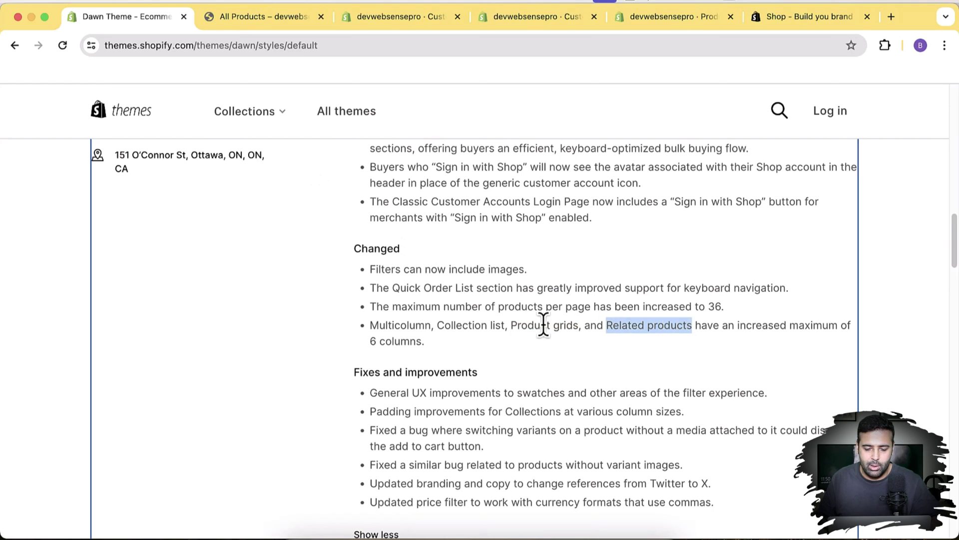
drag(510, 326, 578, 327)
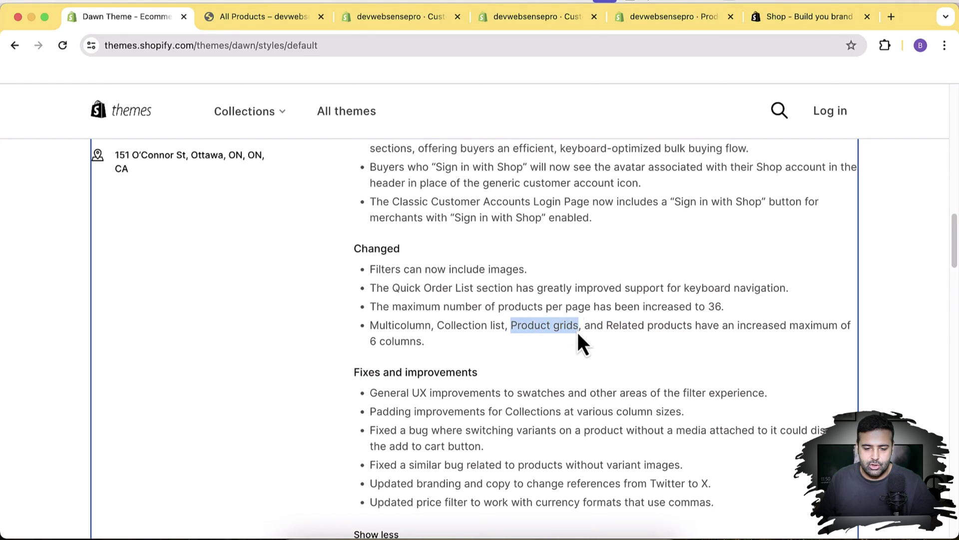
click(525, 20)
scroll(203, 322, up, 2)
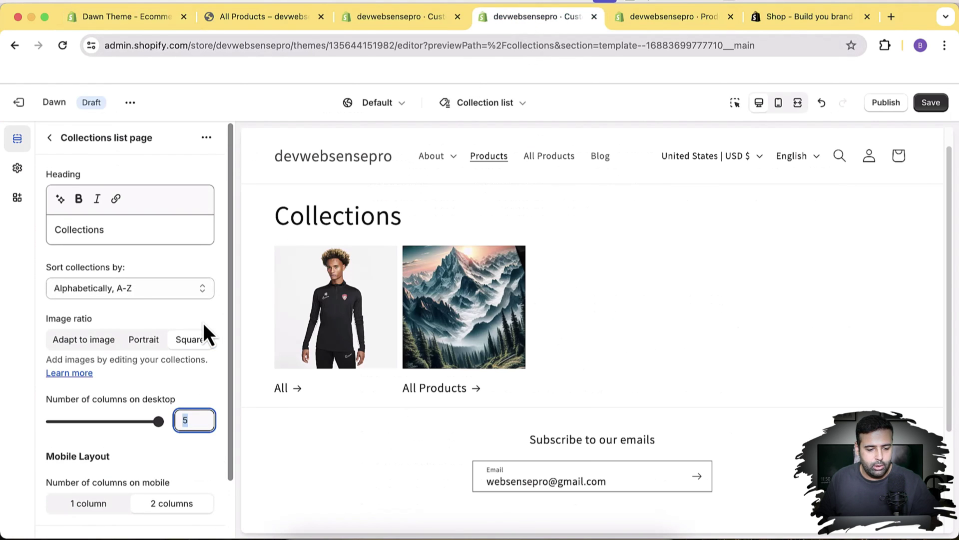
Preview the draft theme's Default product template and scroll through it.
click(502, 109)
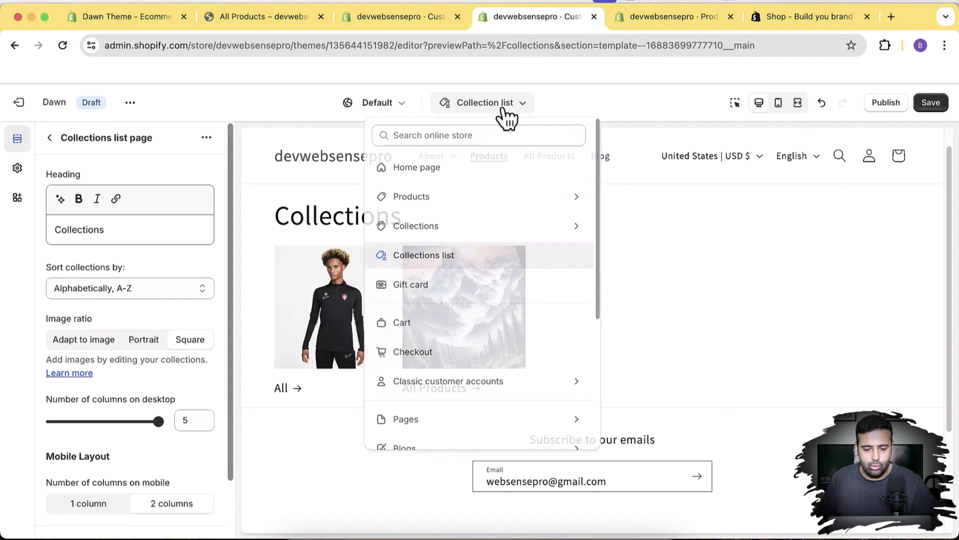
click(497, 204)
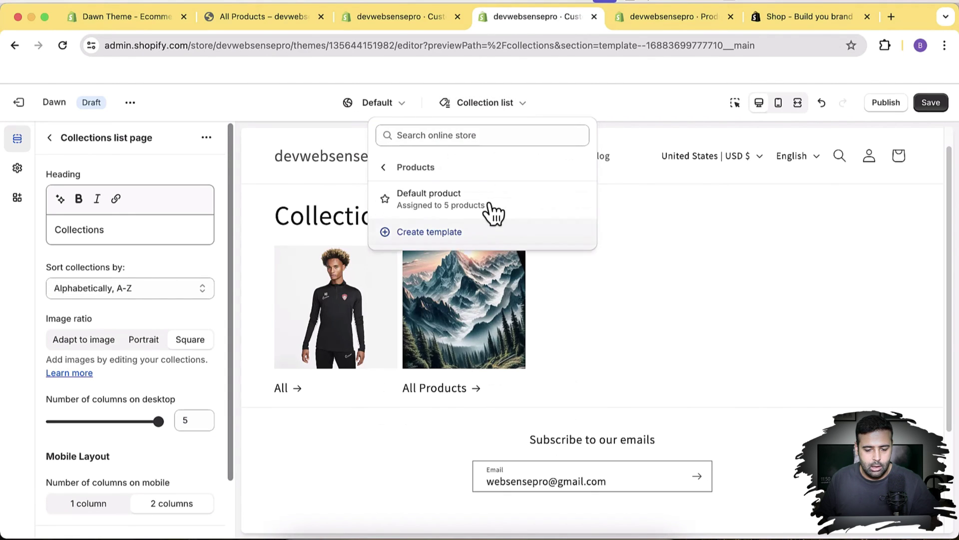
click(492, 205)
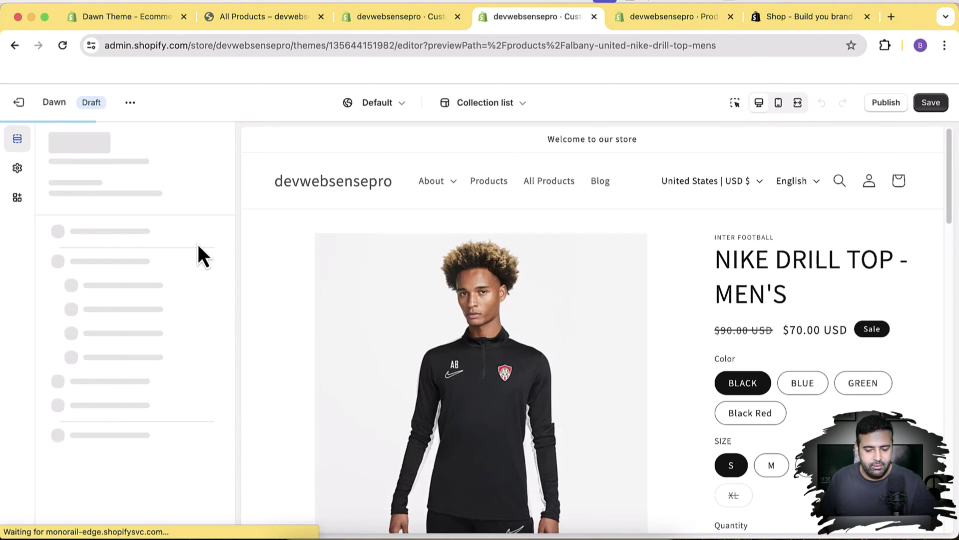
scroll(199, 252, down, 5)
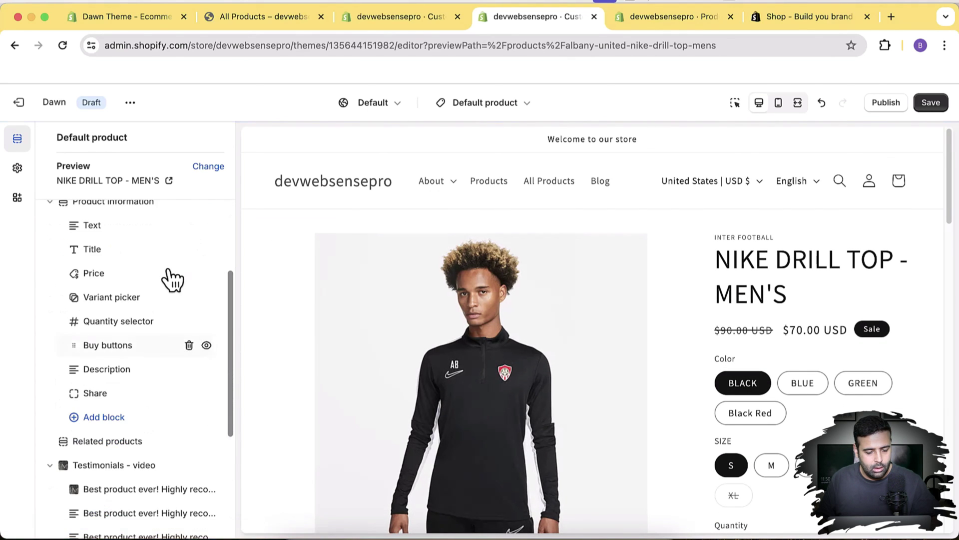
scroll(173, 280, down, 3)
scroll(172, 280, up, 6)
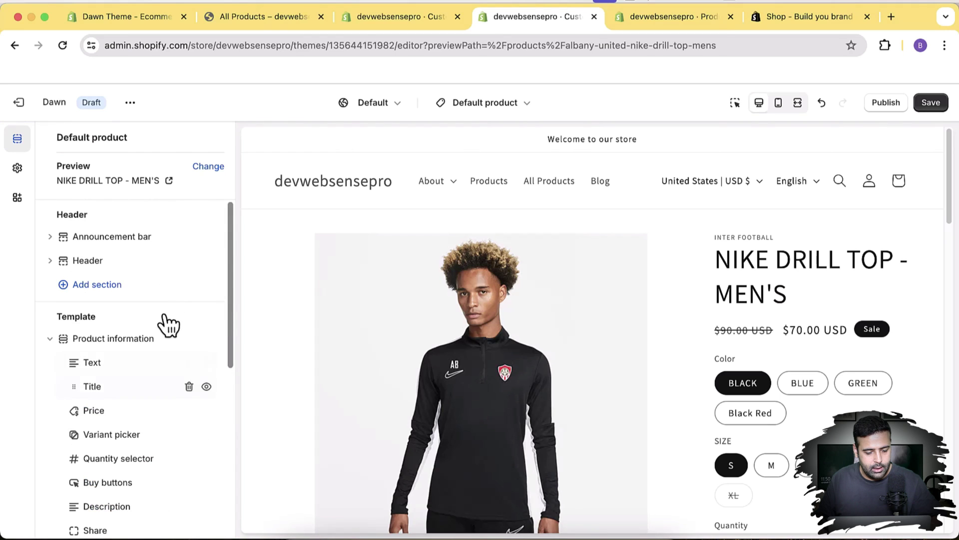
scroll(169, 325, down, 7)
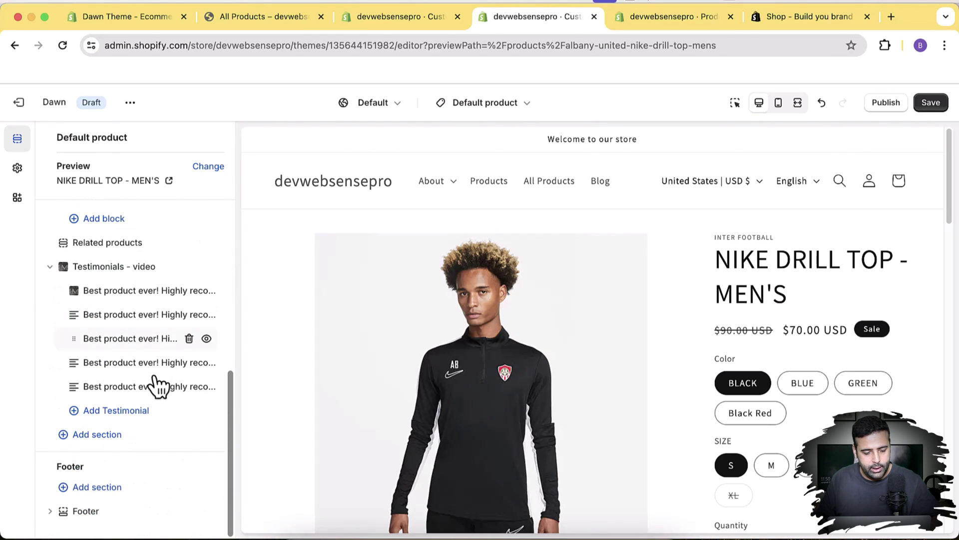
scroll(159, 385, up, 5)
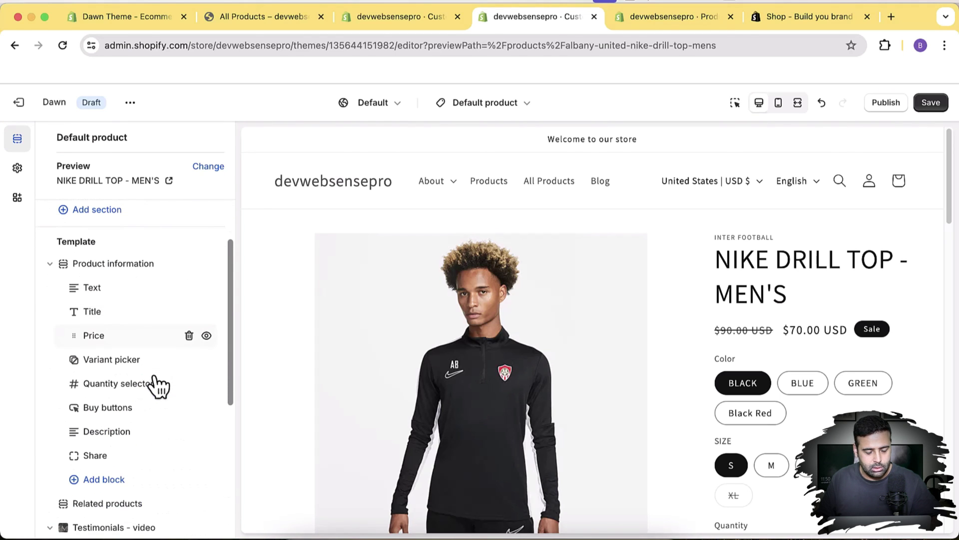
scroll(158, 384, up, 3)
On the Default collection, raise the draft's Product grid to its 5-column desktop maximum, then return to the live editor.
click(514, 106)
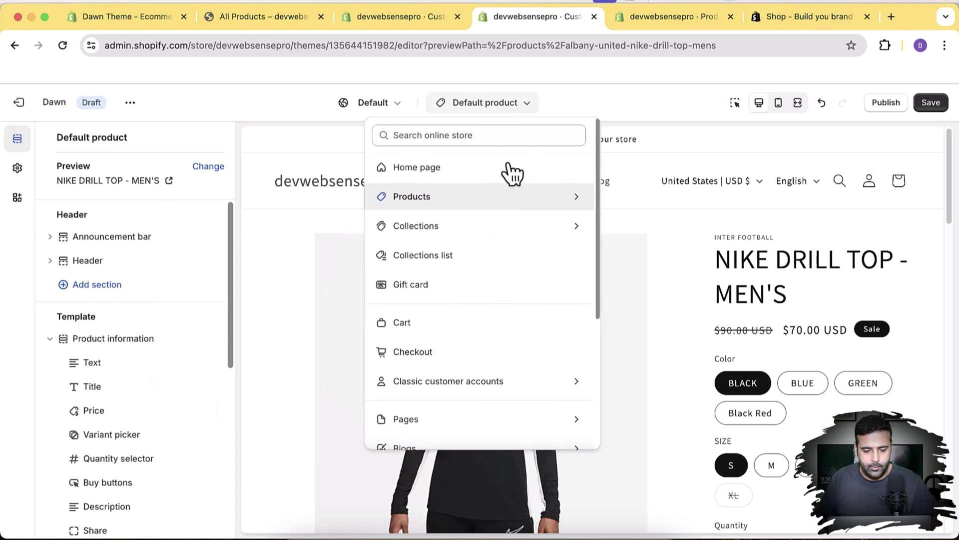
click(507, 227)
click(498, 220)
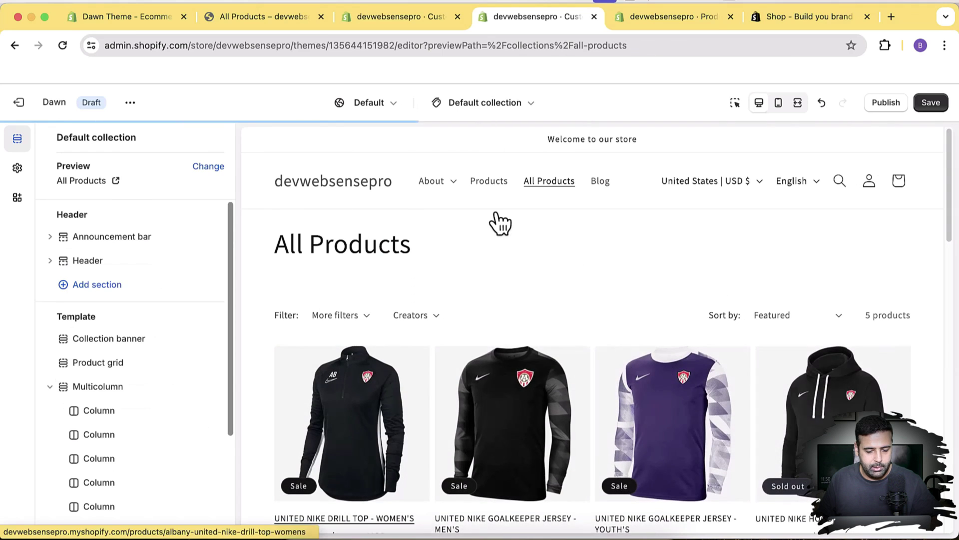
scroll(497, 221, down, 3)
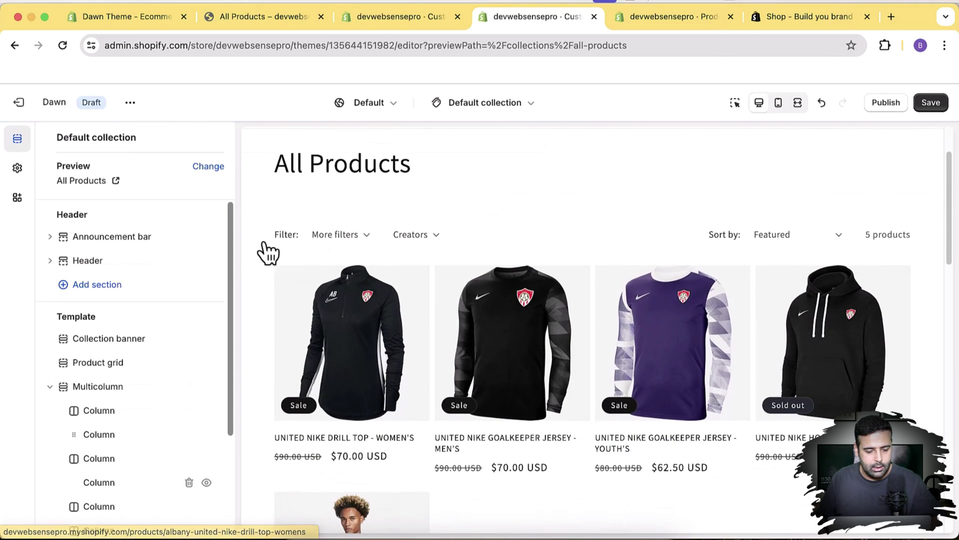
scroll(116, 265, down, 3)
click(116, 261)
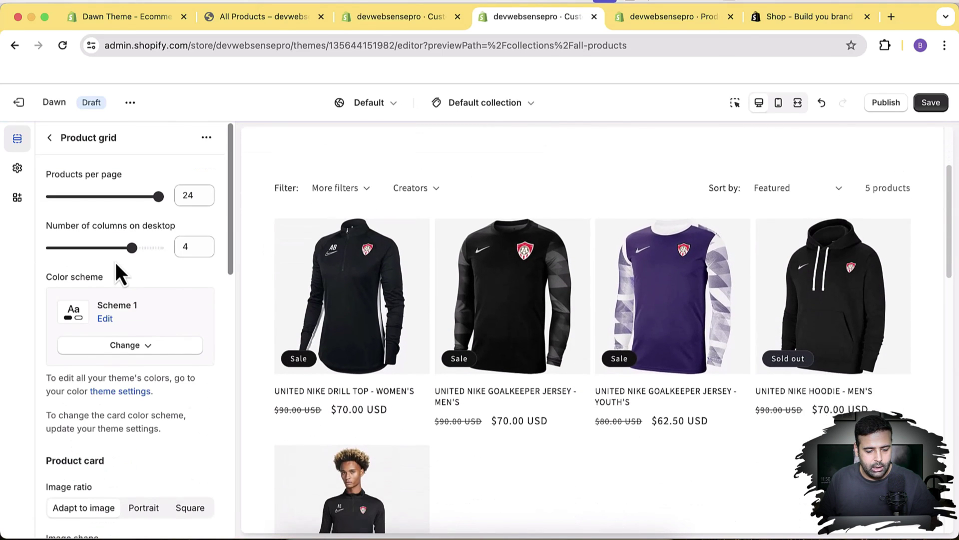
drag(133, 249, 190, 257)
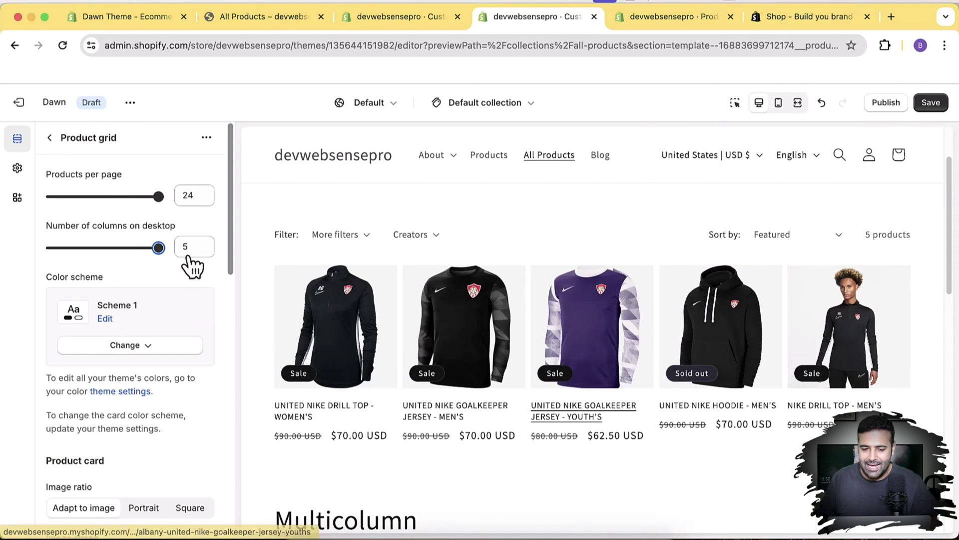
click(392, 25)
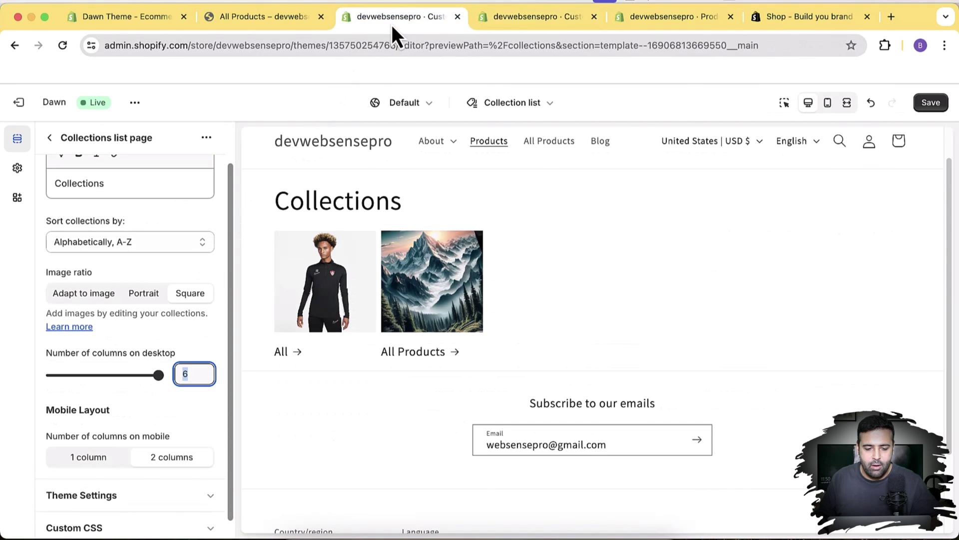
Set the live Default collection's Product grid to 6 desktop columns, then return to the Dawn release notes.
click(540, 105)
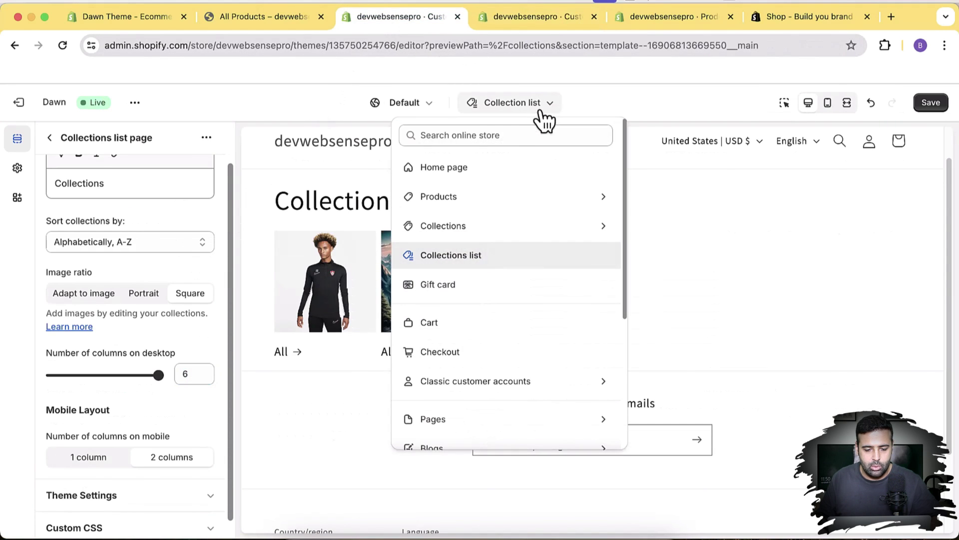
click(518, 227)
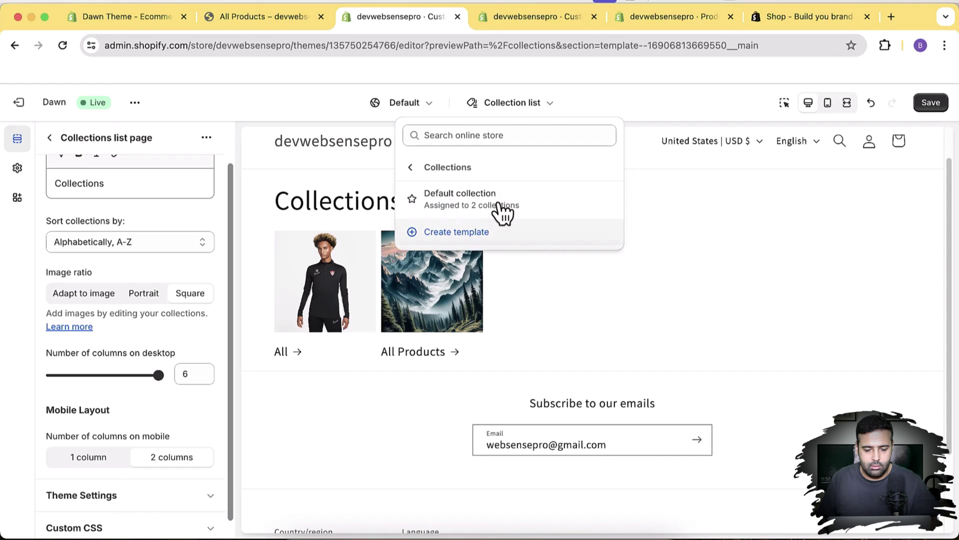
click(501, 208)
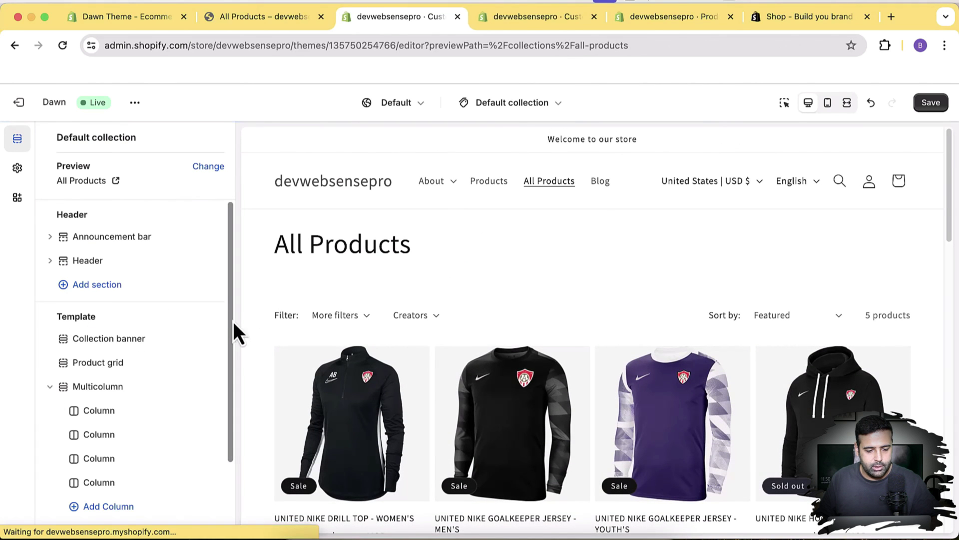
scroll(205, 335, down, 1)
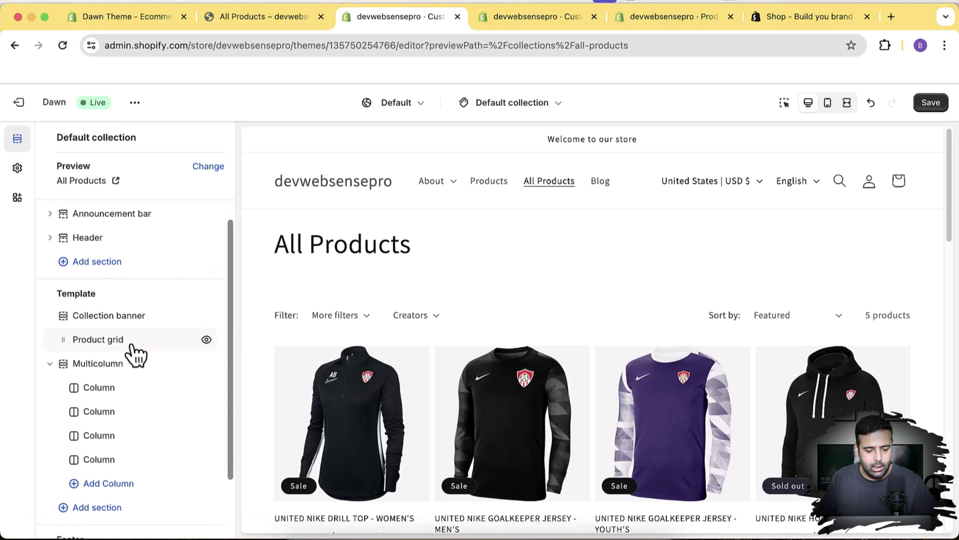
click(132, 345)
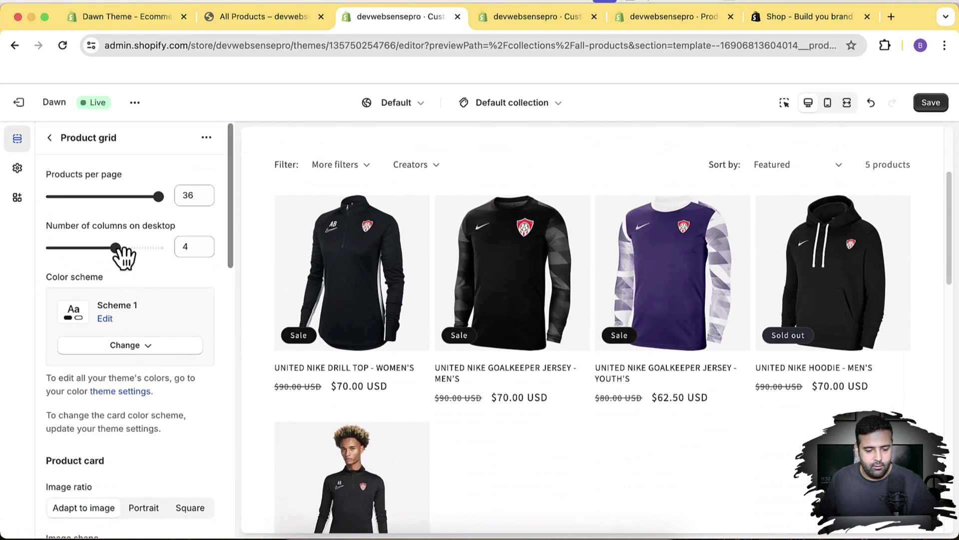
drag(120, 247, 181, 253)
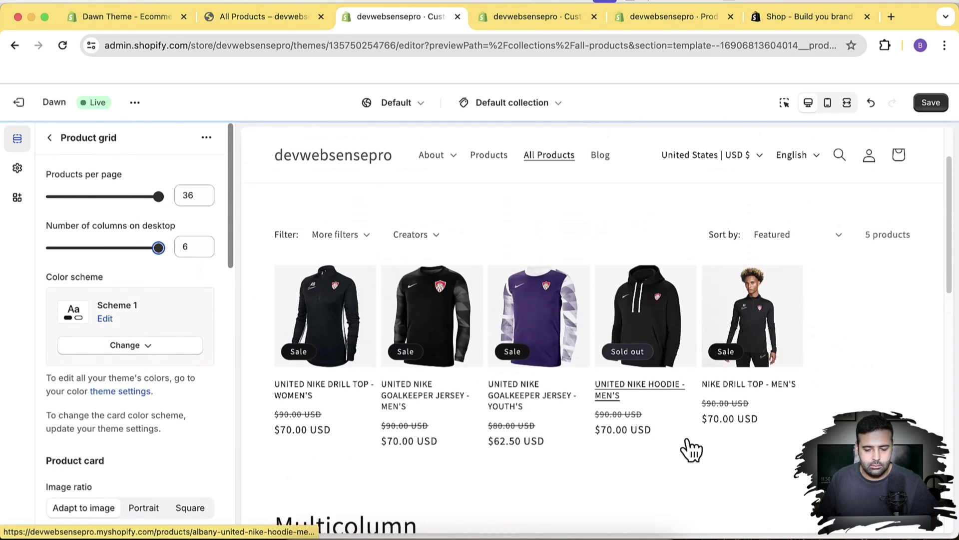
click(155, 24)
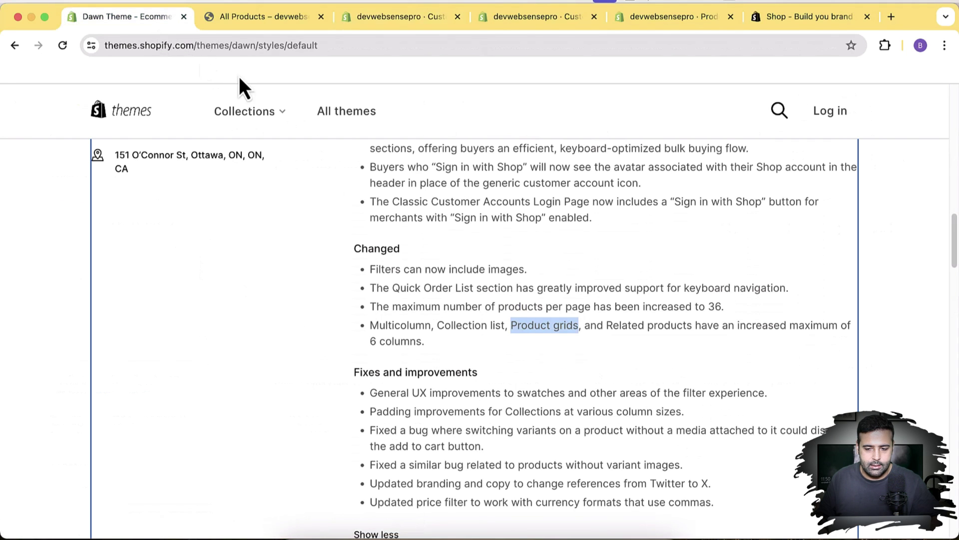